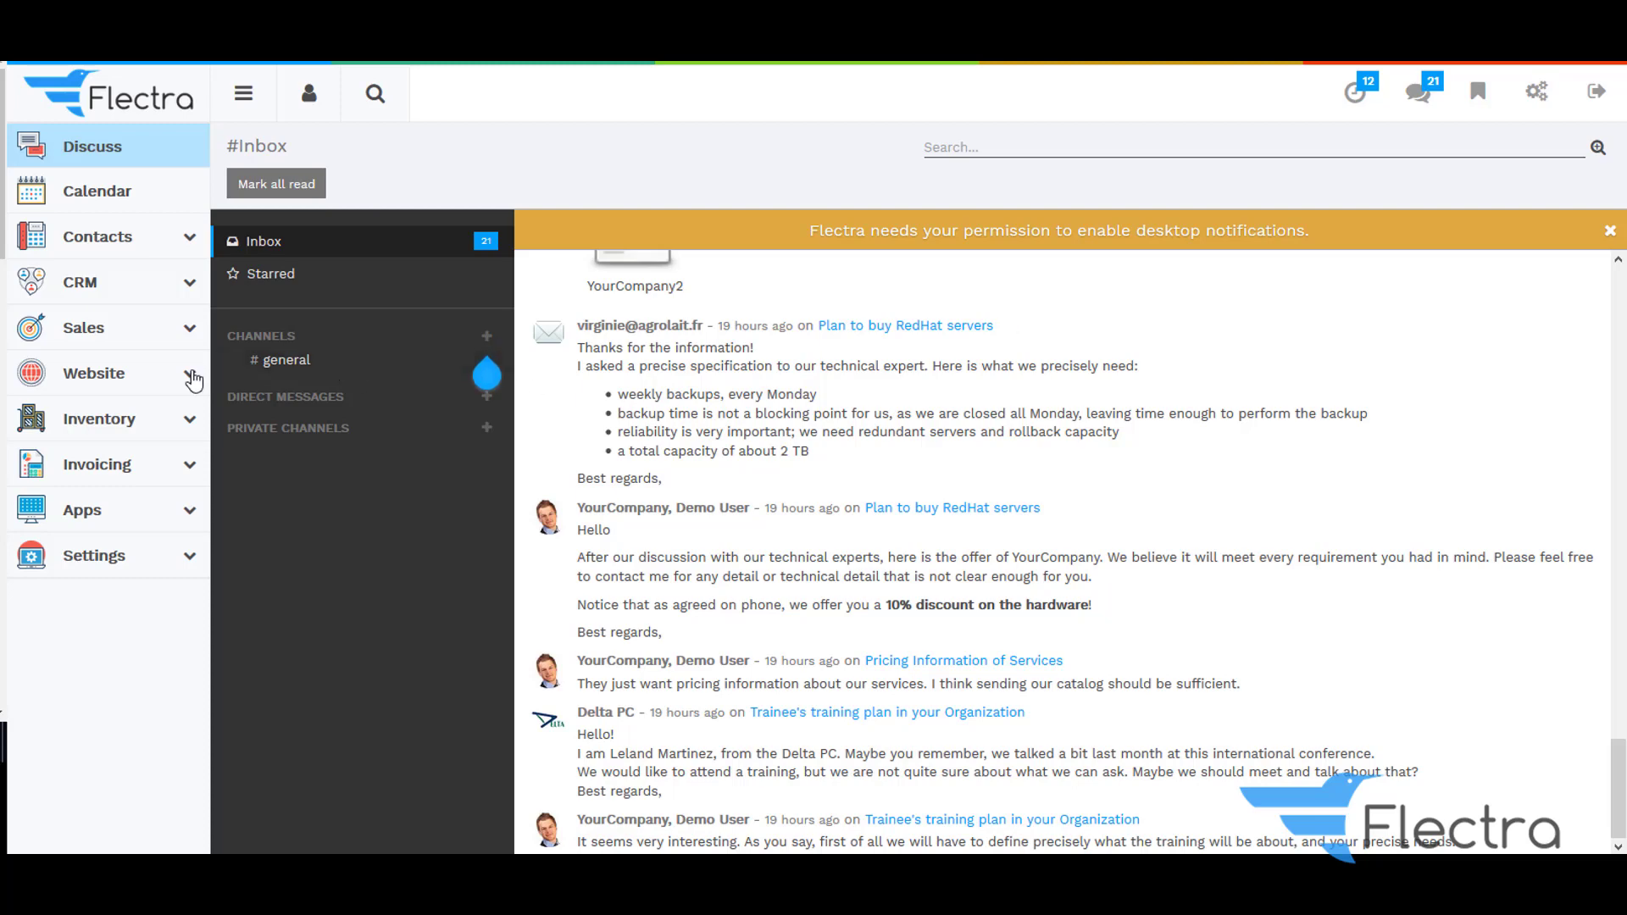
Search the Sales product catalog for "mob" with the Can be Sold filter removed.
click(119, 333)
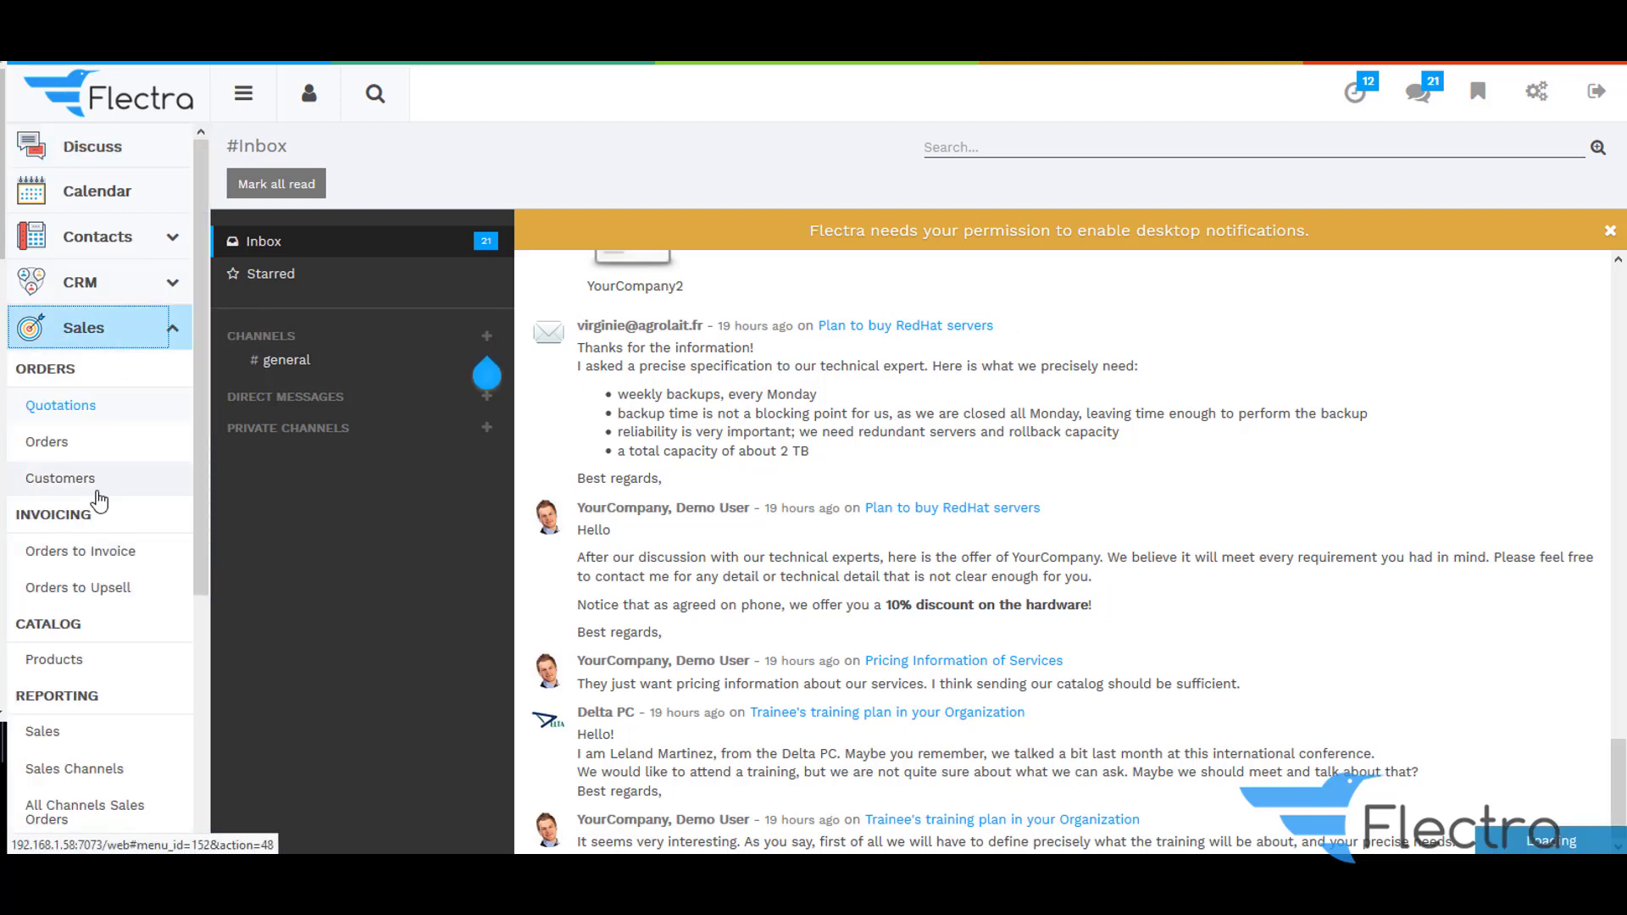
click(78, 665)
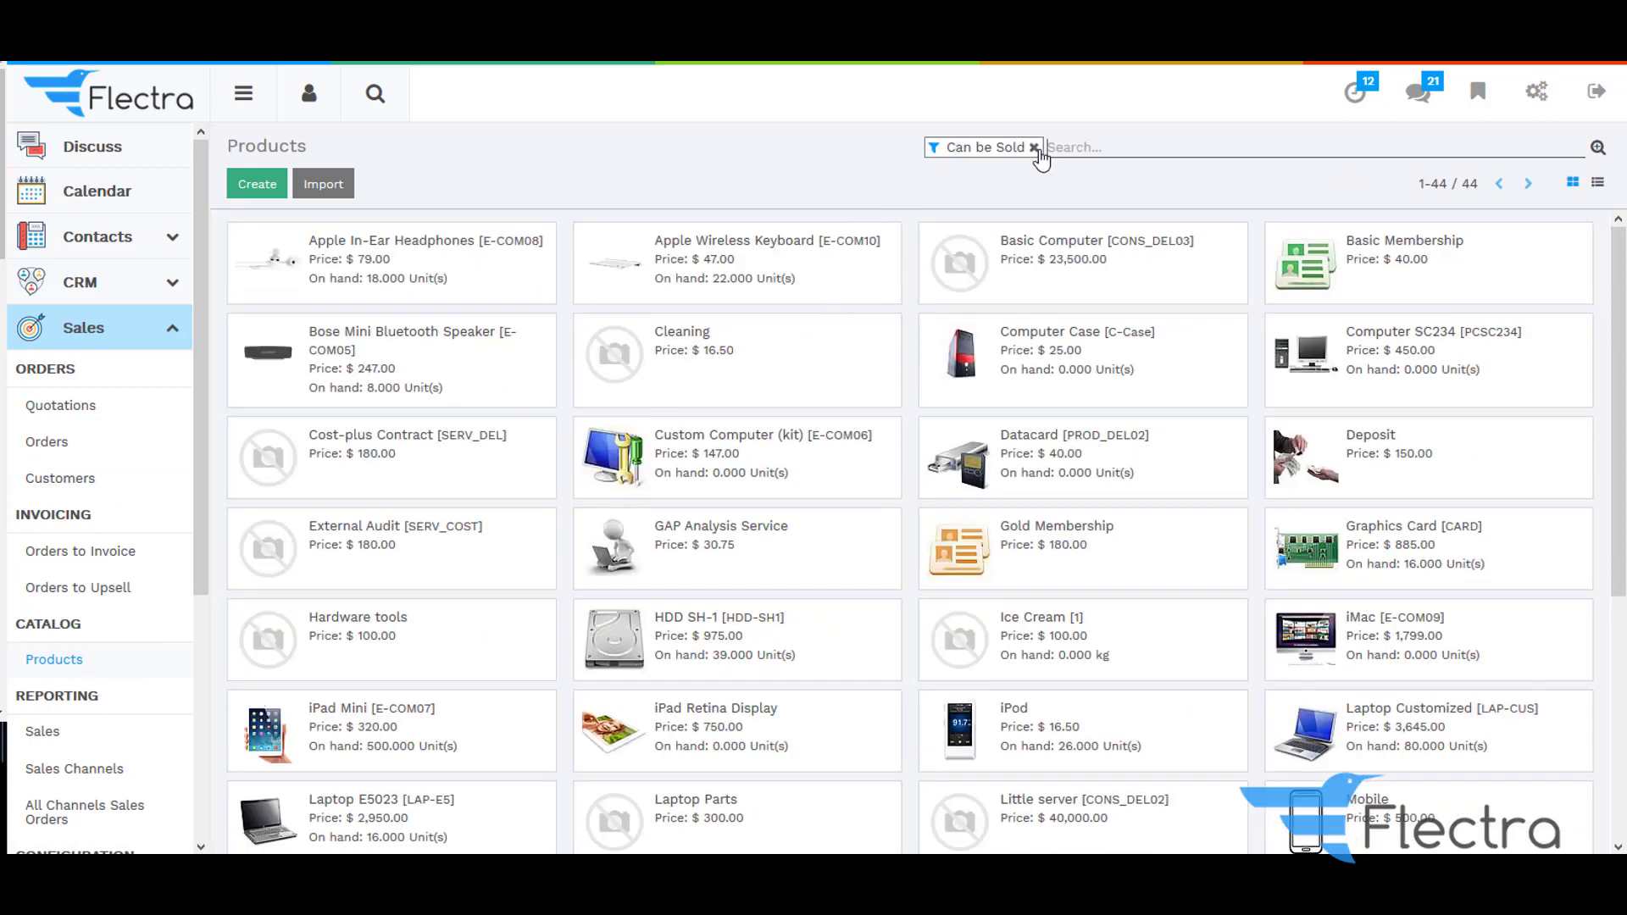
click(1035, 149)
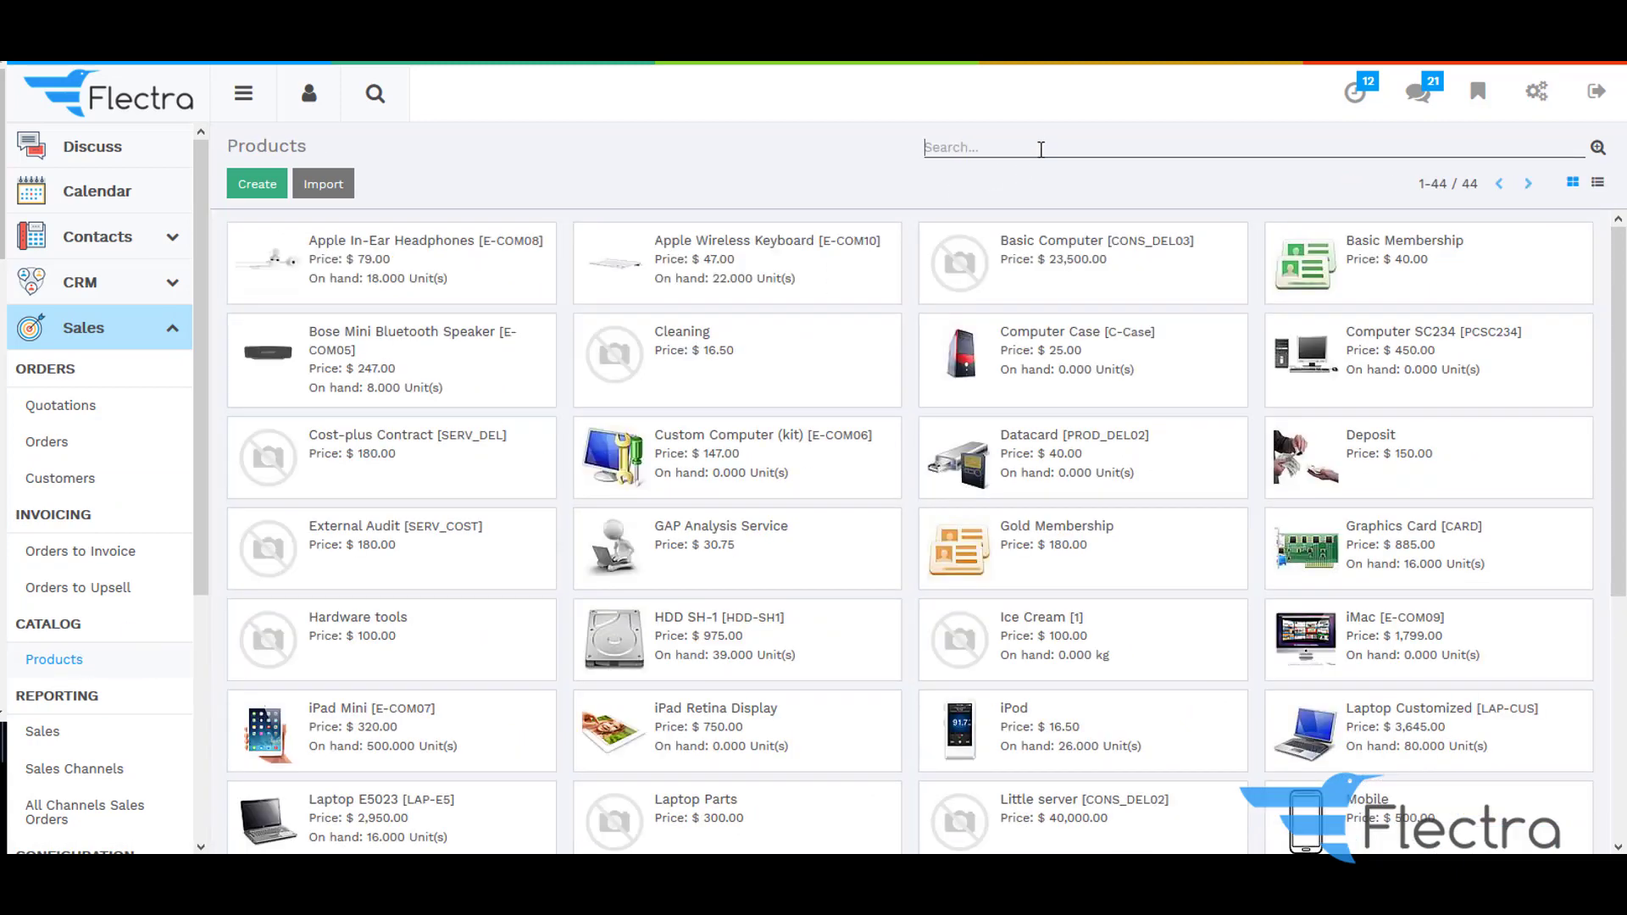
text(mob)
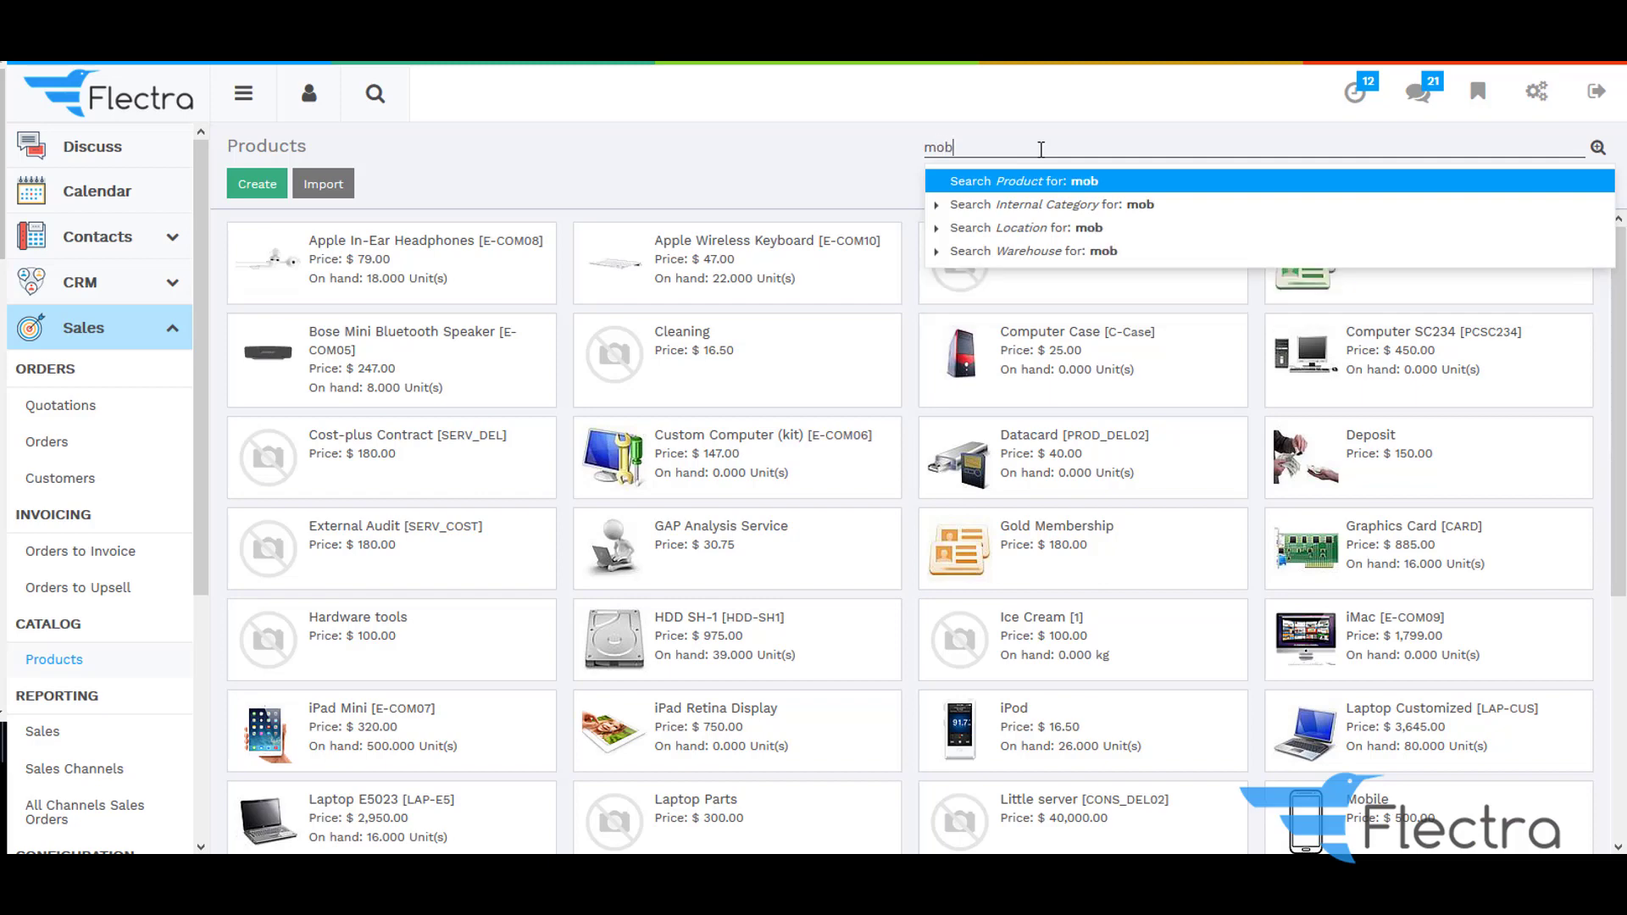
key(Return)
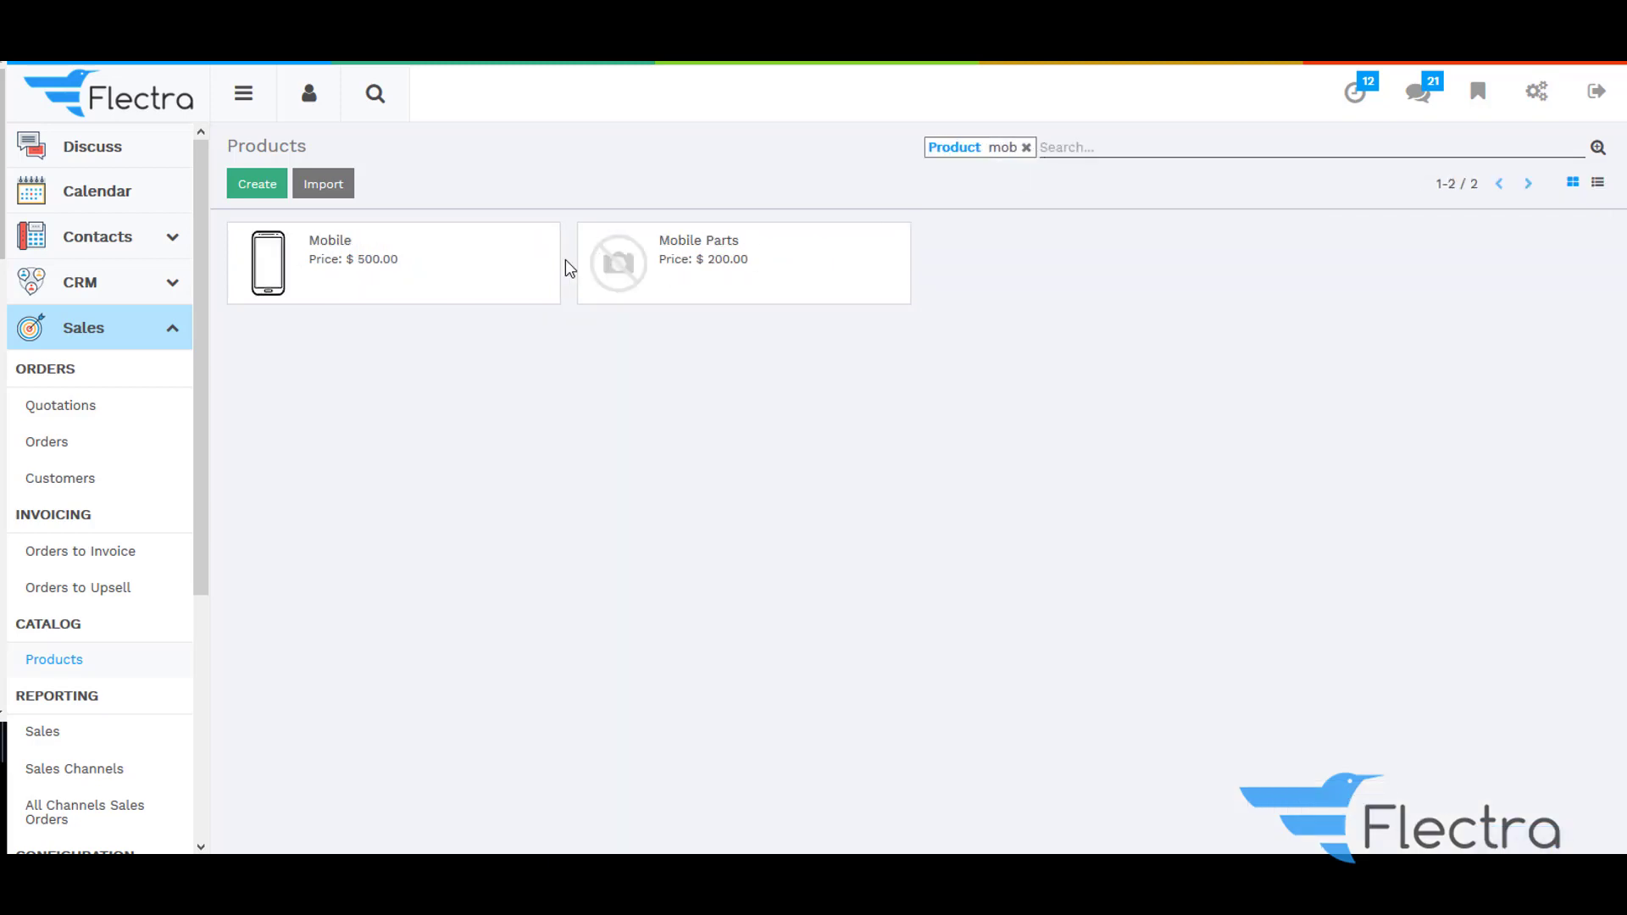
Open the Mobile product in edit mode to review its general information and pricing, save it and return to the product list.
click(267, 231)
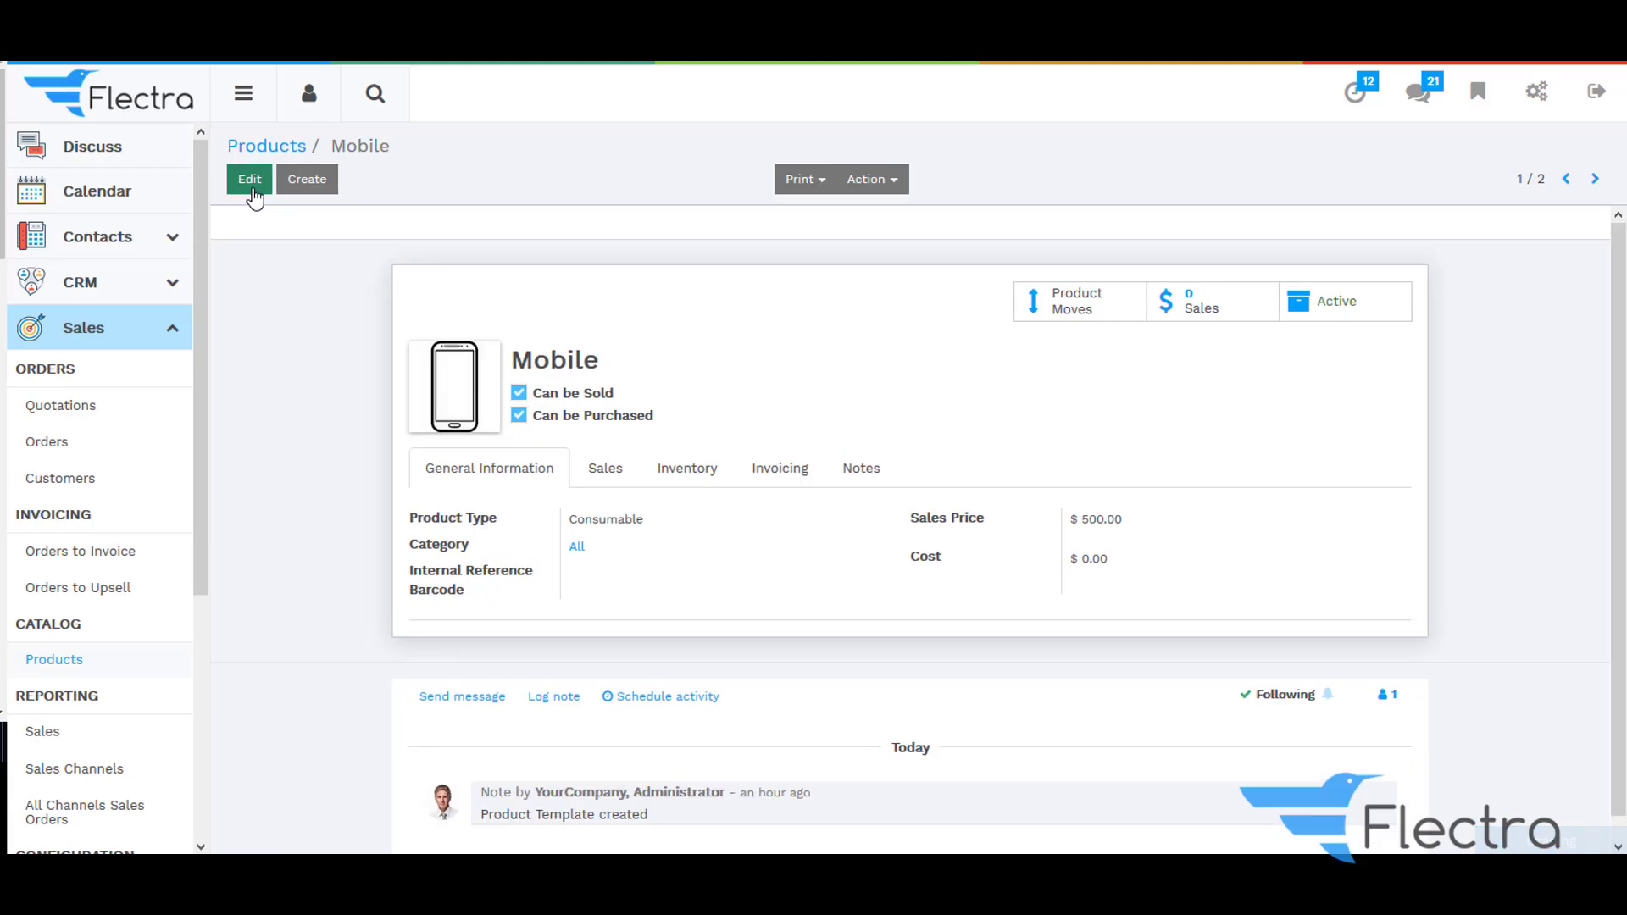
key(alt+a)
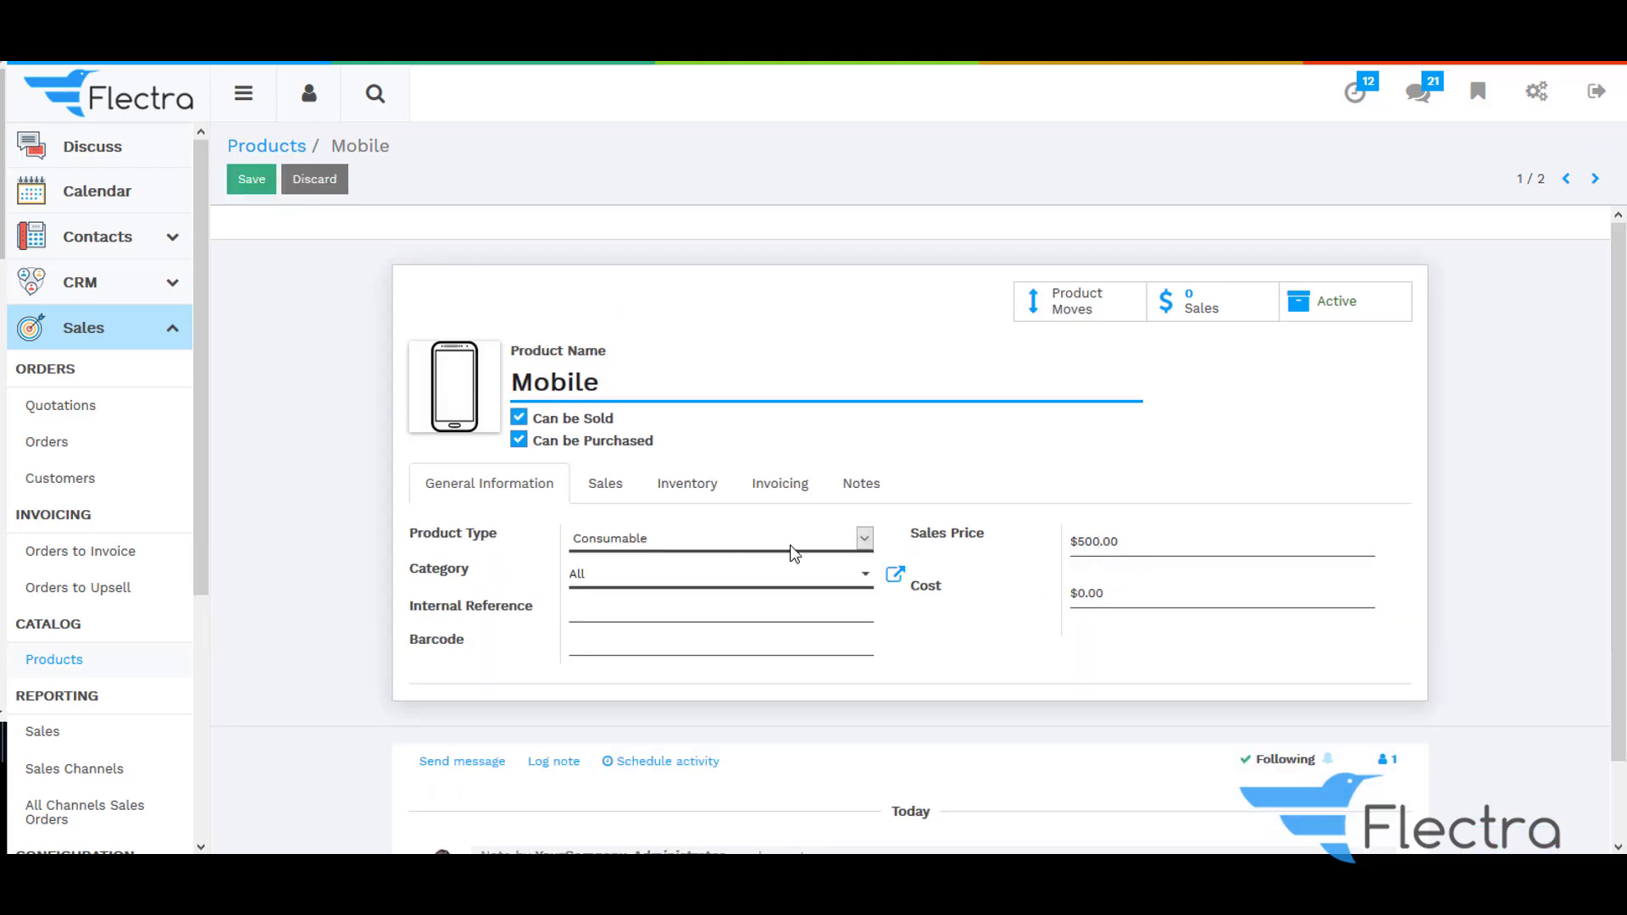
click(252, 181)
click(262, 147)
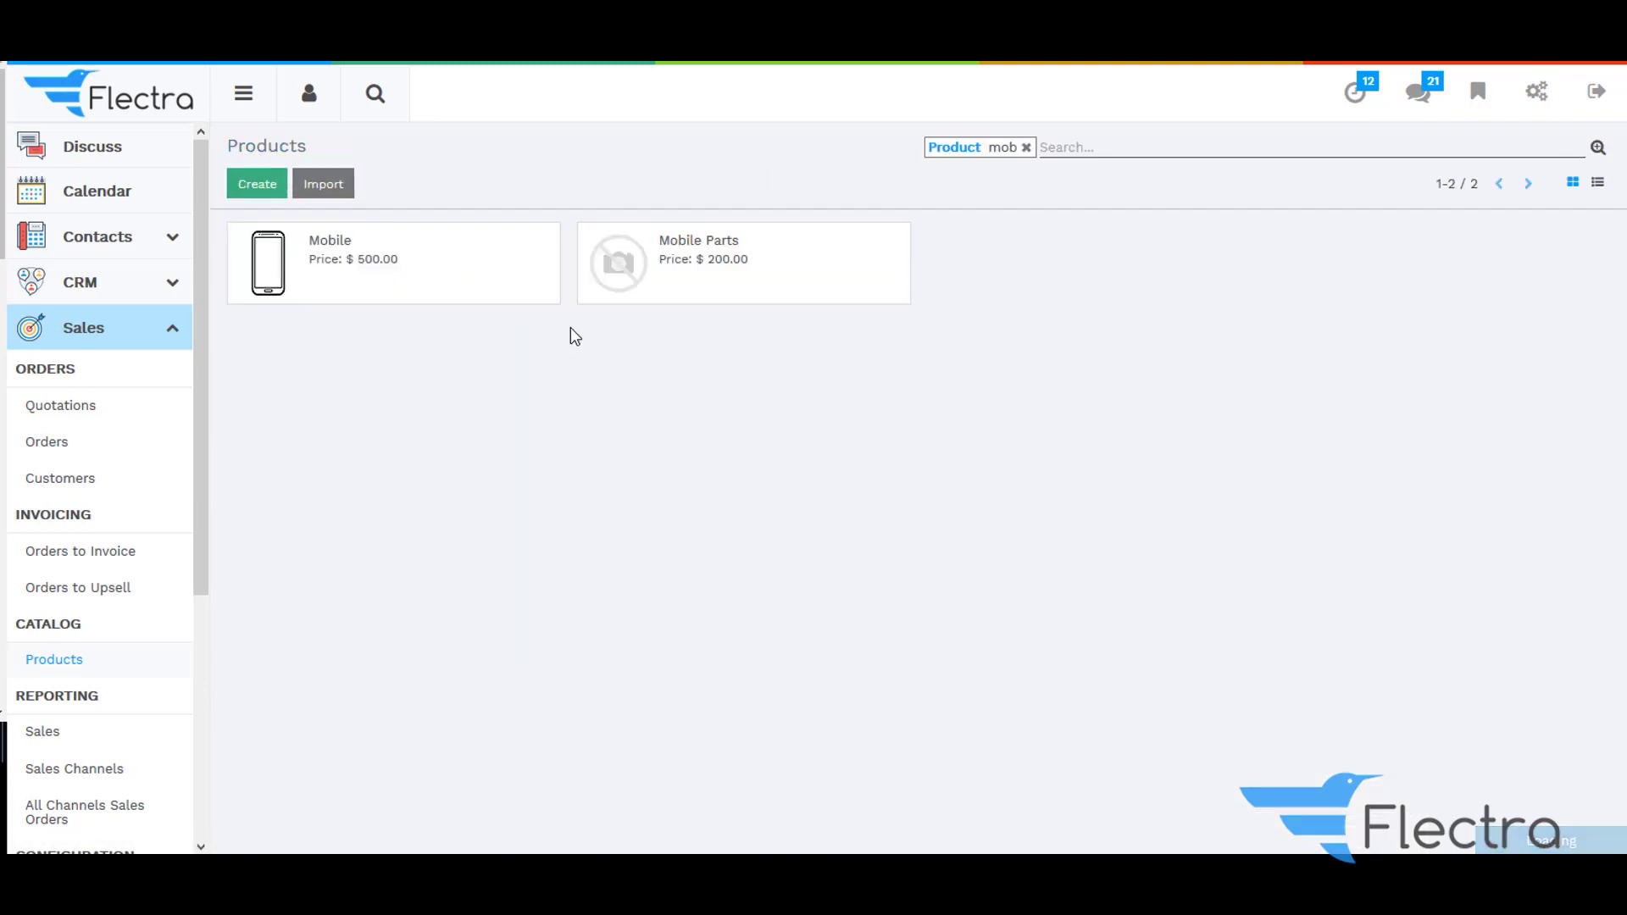
Search the products for "table" instead, review the Tablet product's general and sales details in edit mode, and save it.
click(1027, 148)
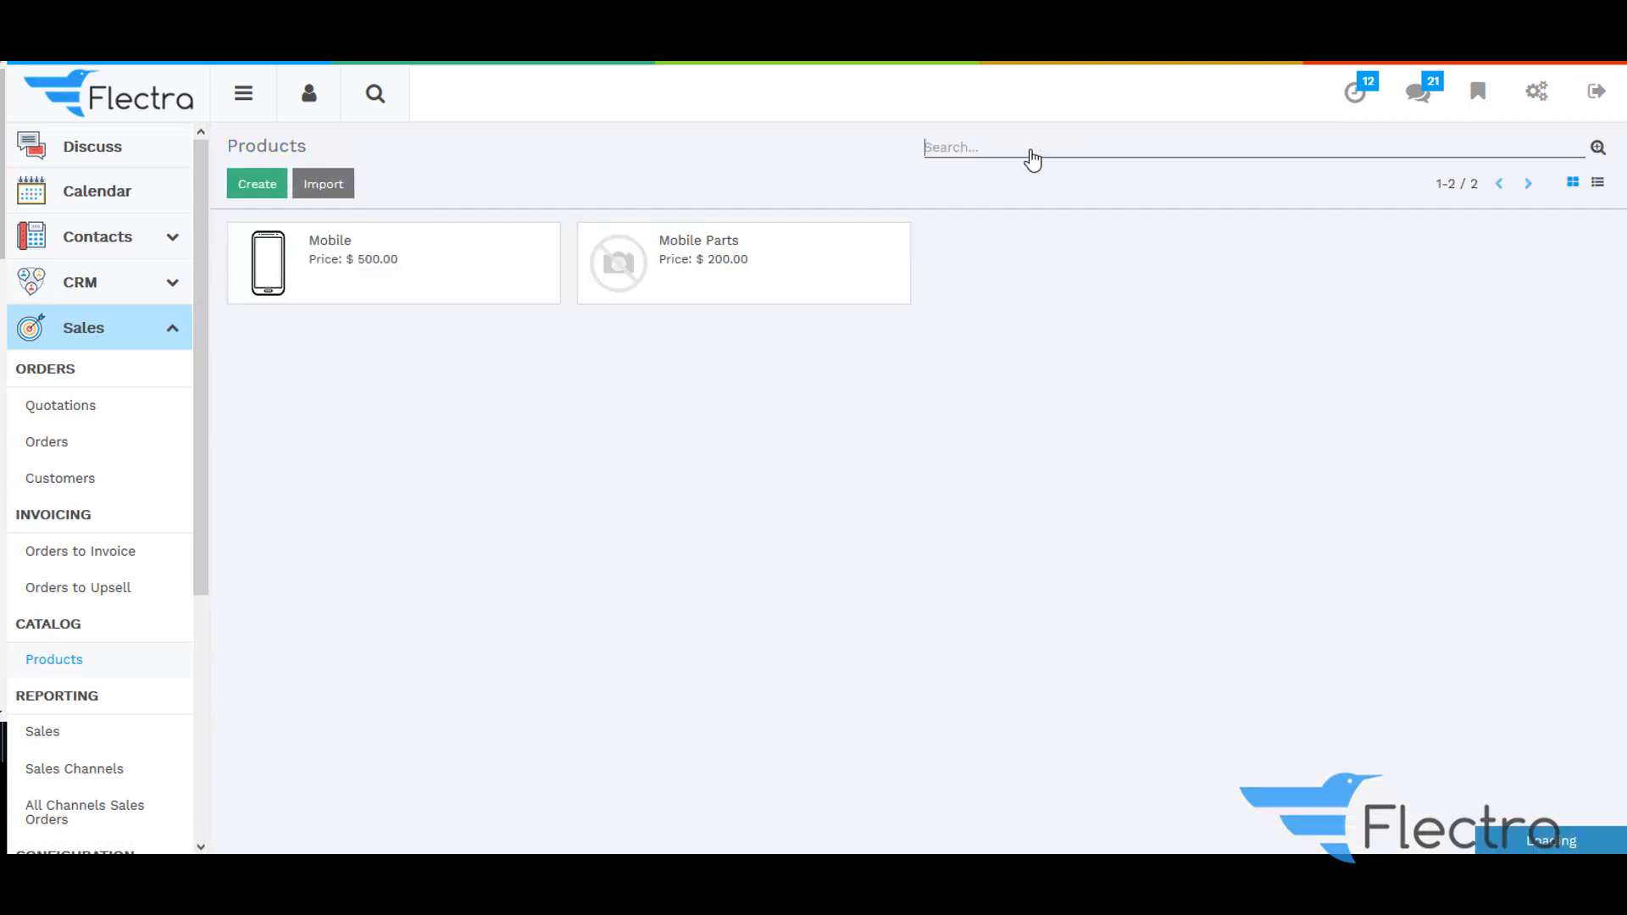
text(table)
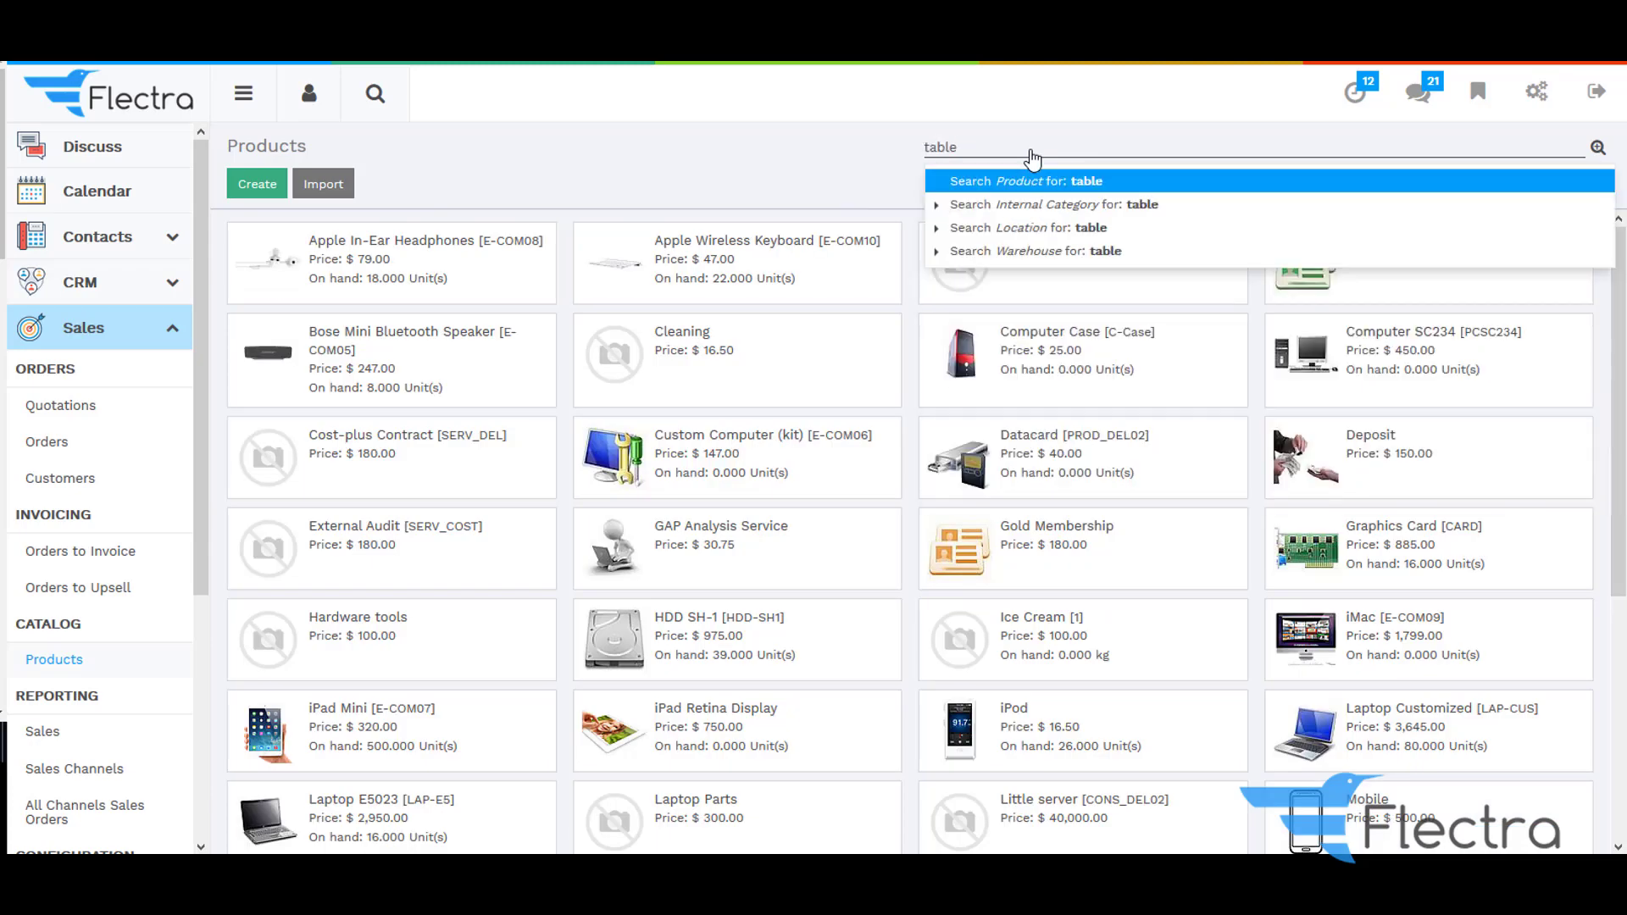
key(Return)
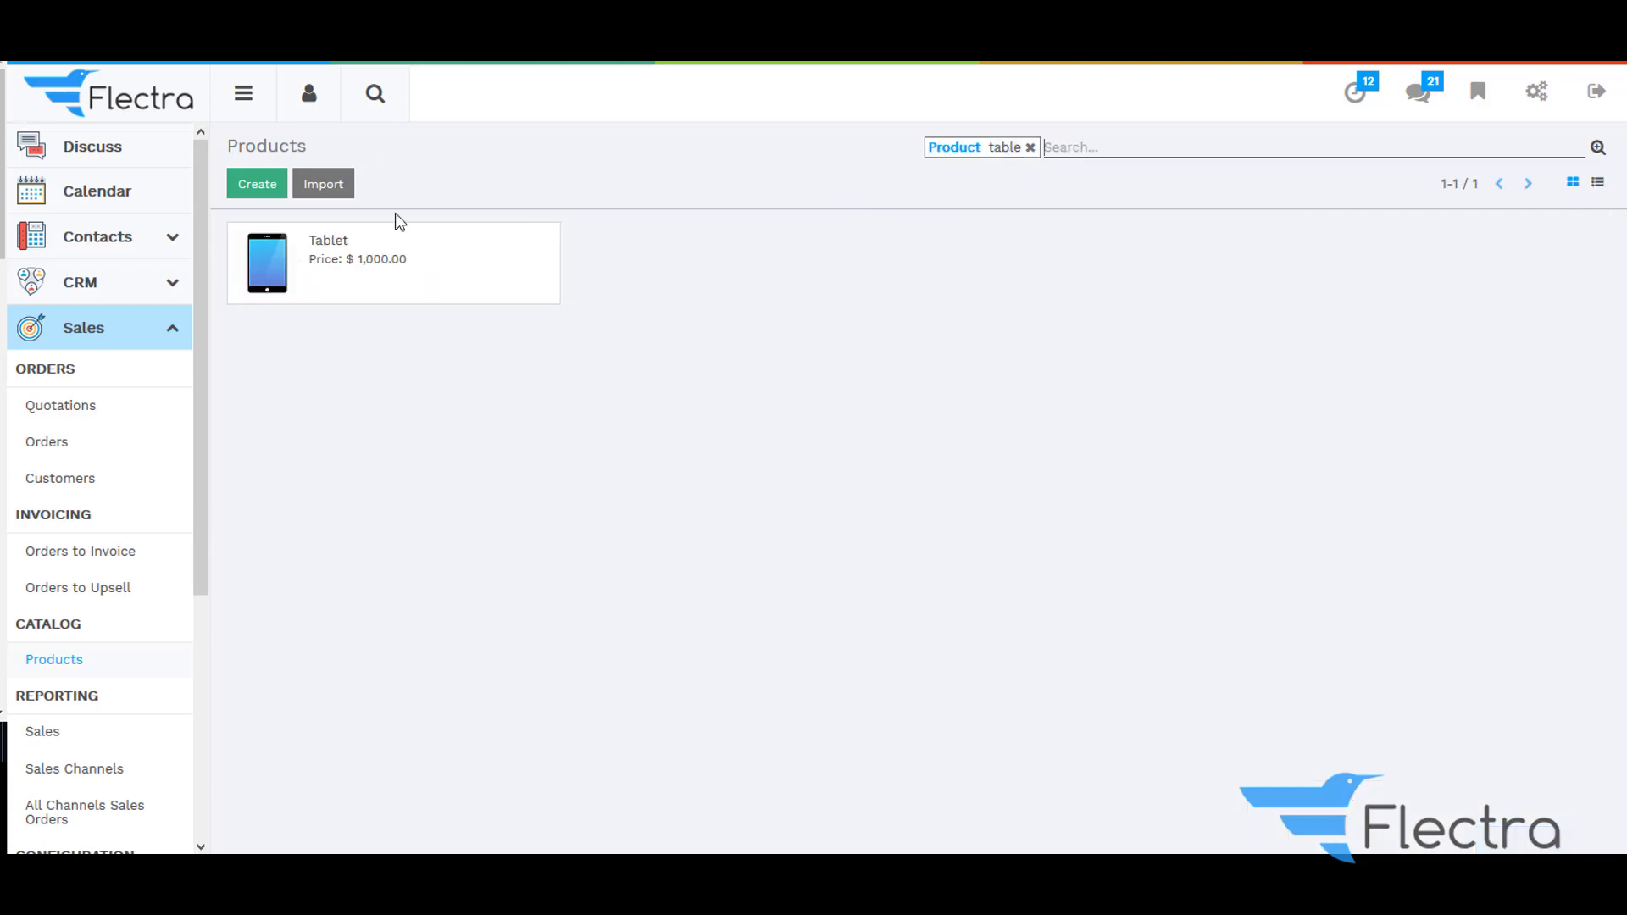
click(418, 266)
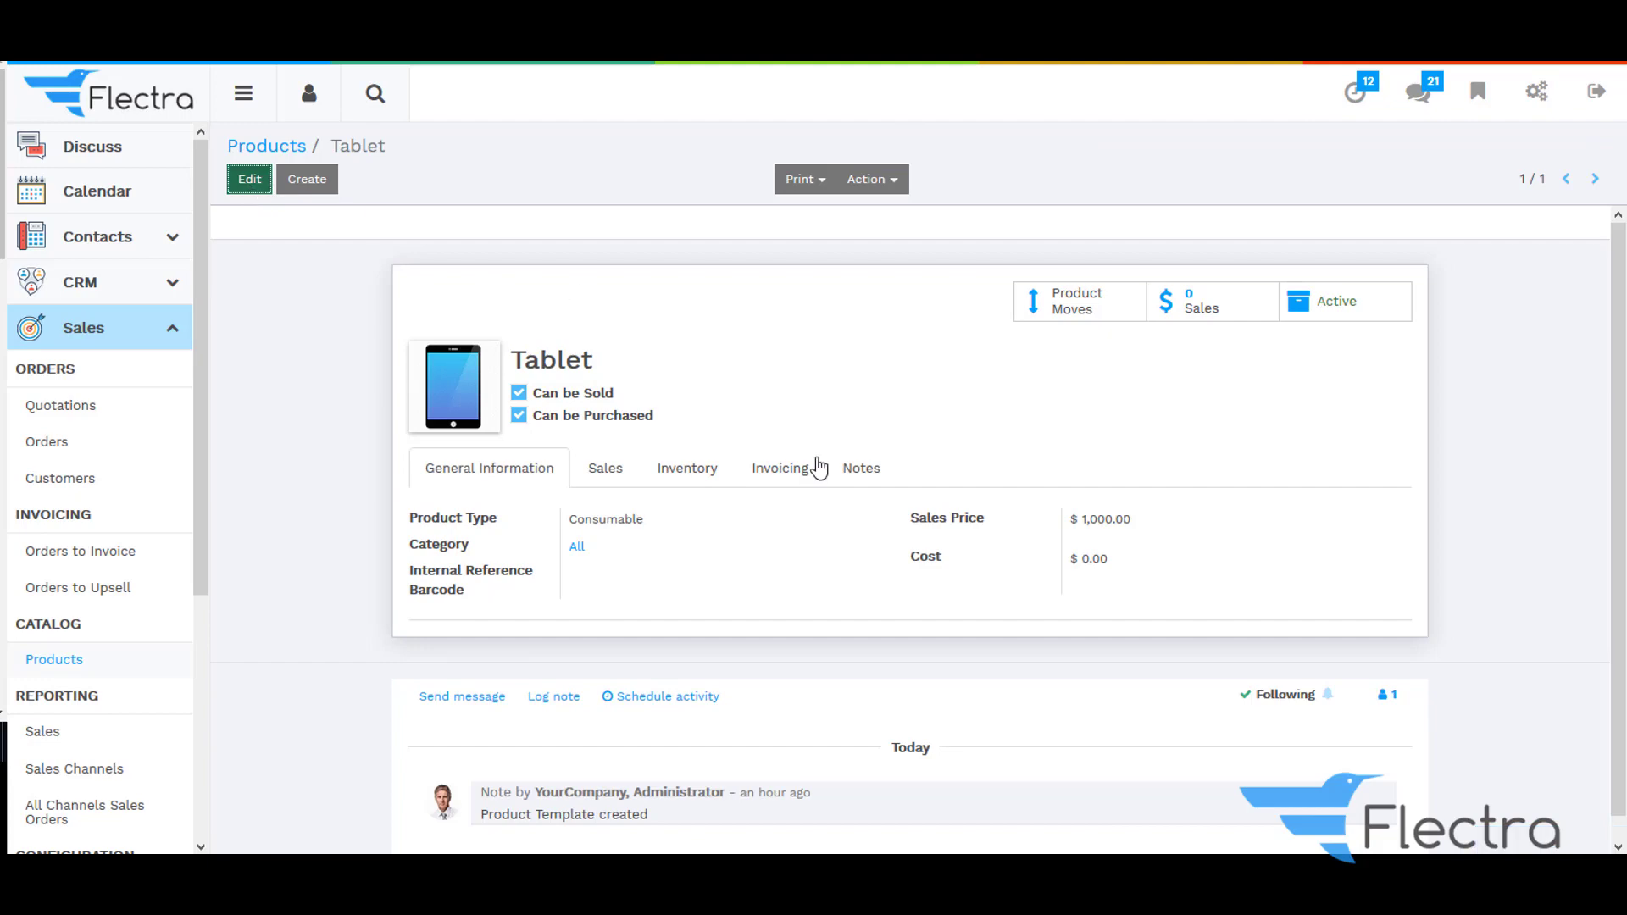
key(alt+a)
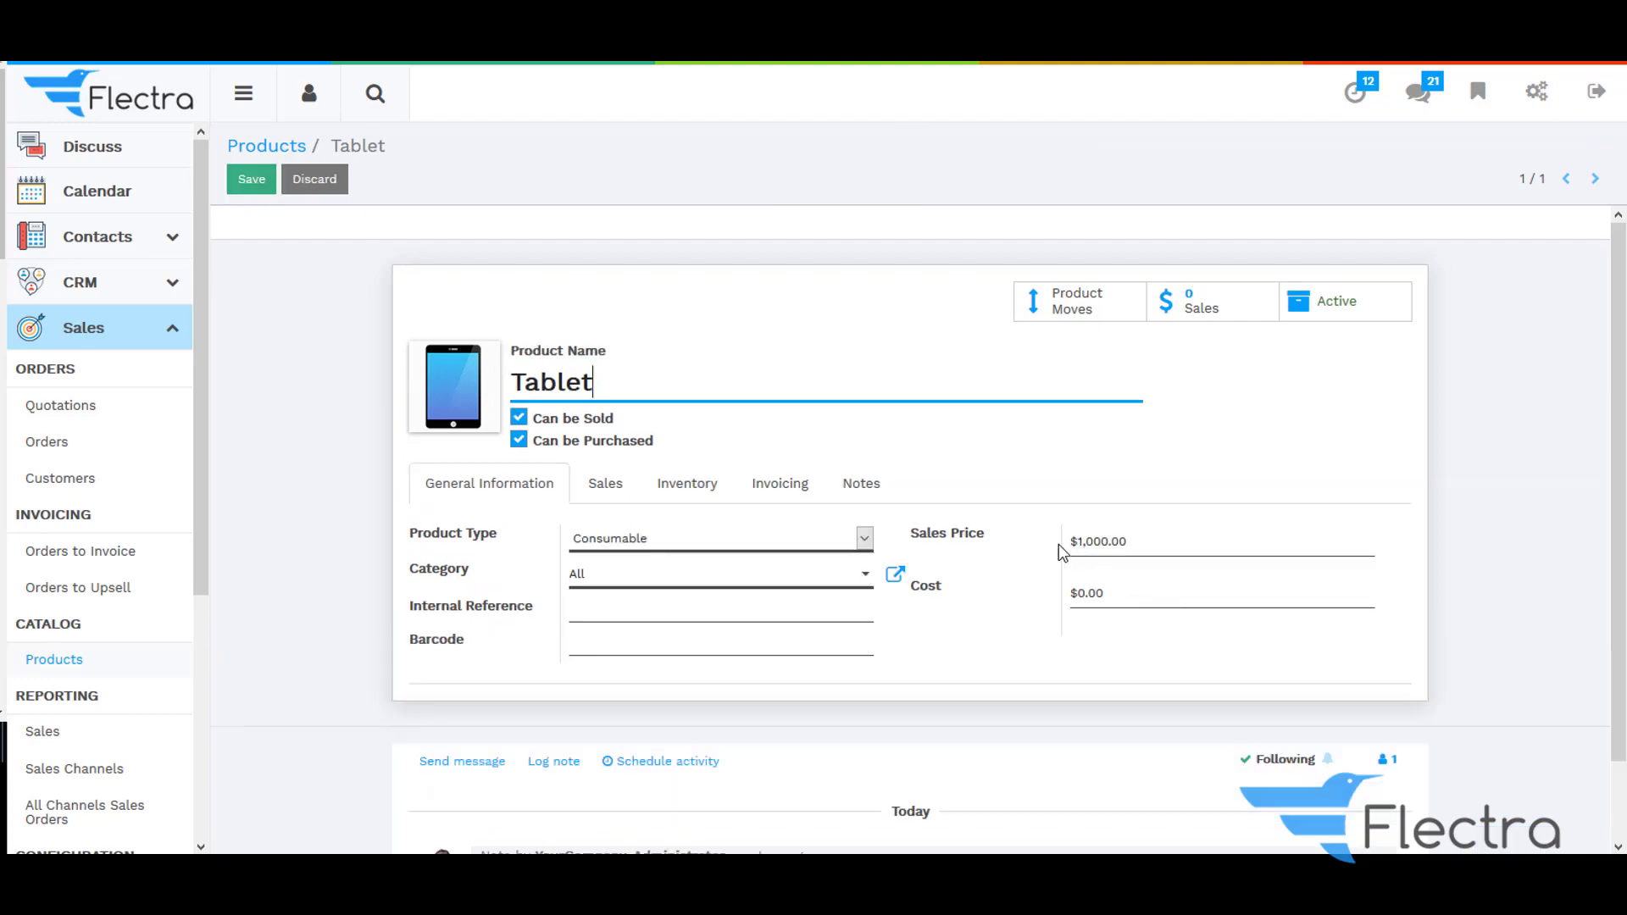
click(609, 494)
click(245, 193)
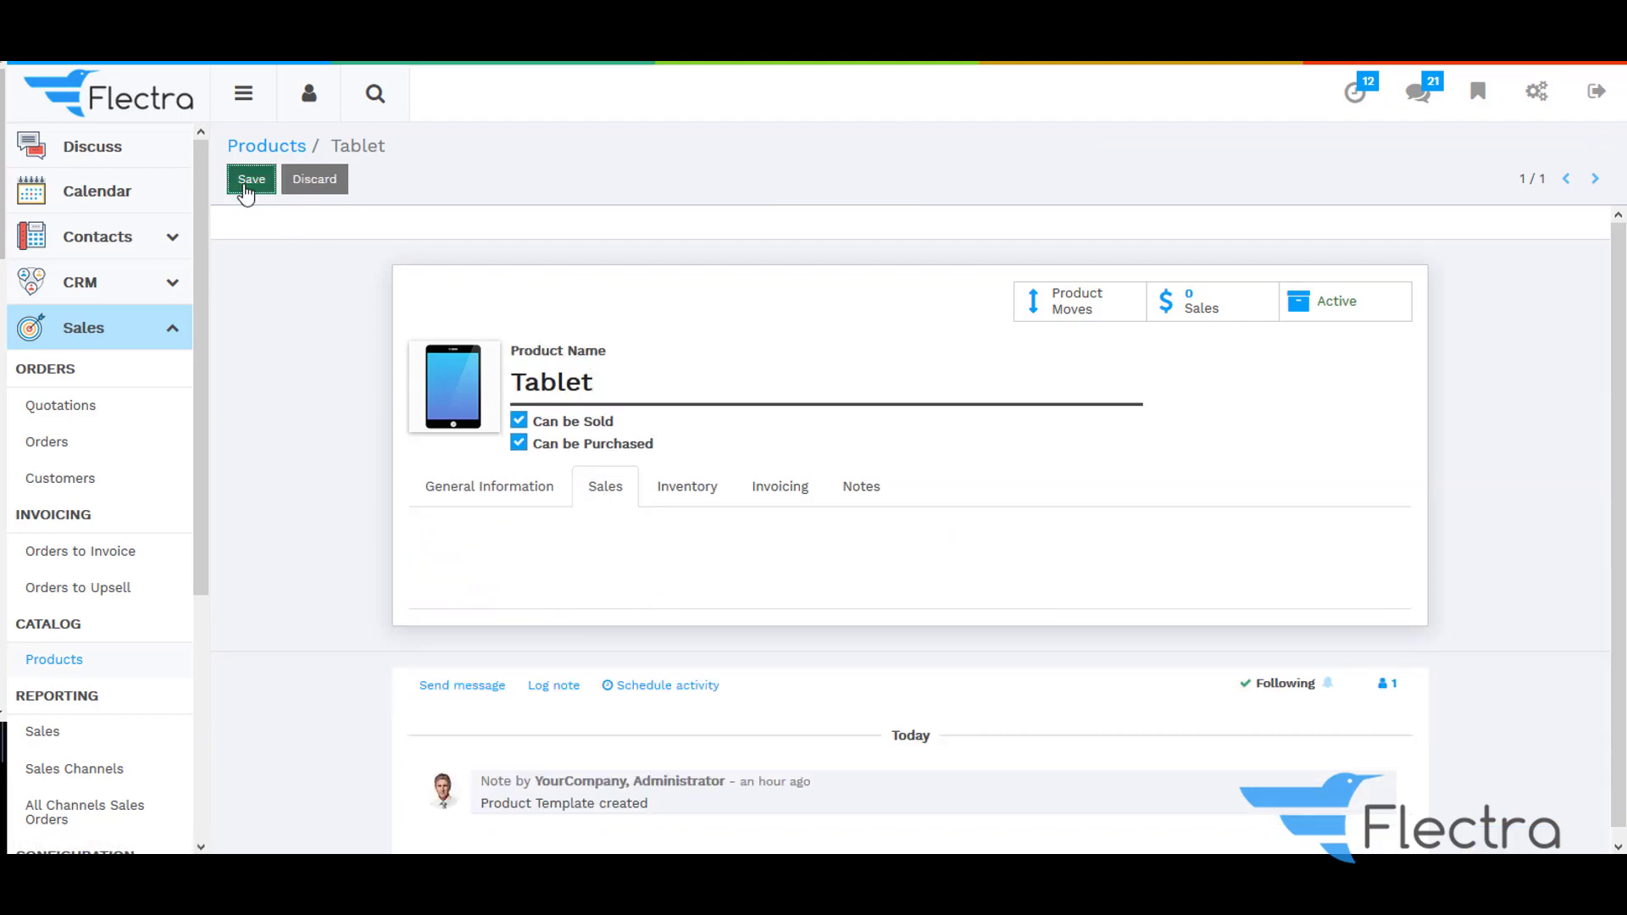
Enable Multiple Sales Prices per Product in the Sales configuration settings and save the settings.
scroll(98, 570, down, 1)
scroll(92, 542, down, 5)
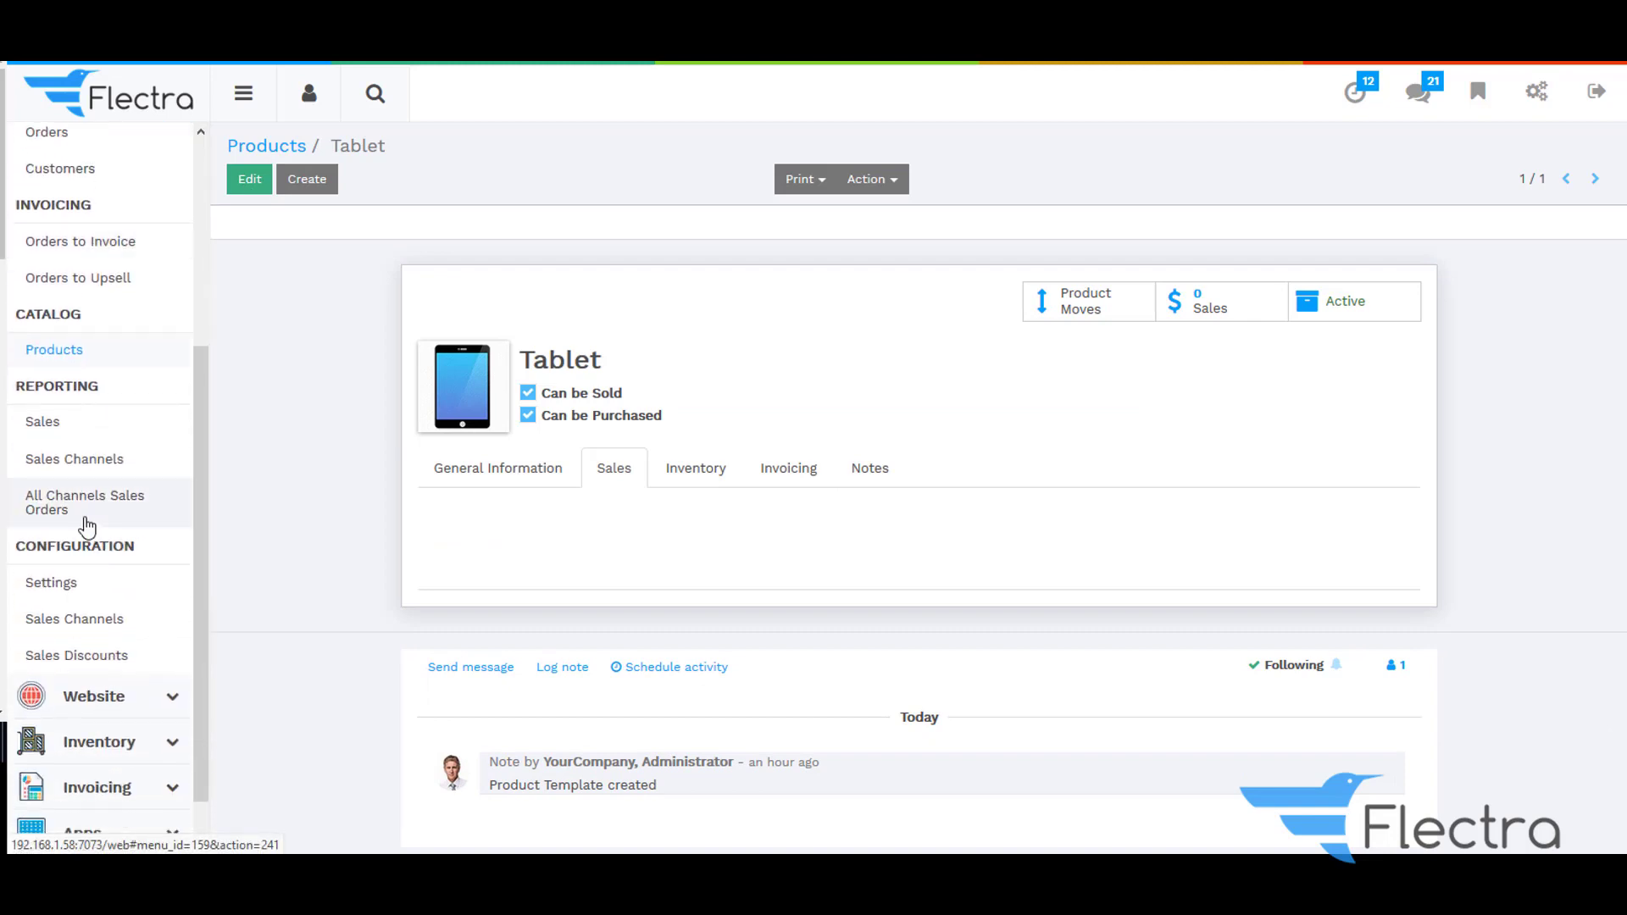
scroll(89, 520, up, 5)
scroll(84, 636, down, 2)
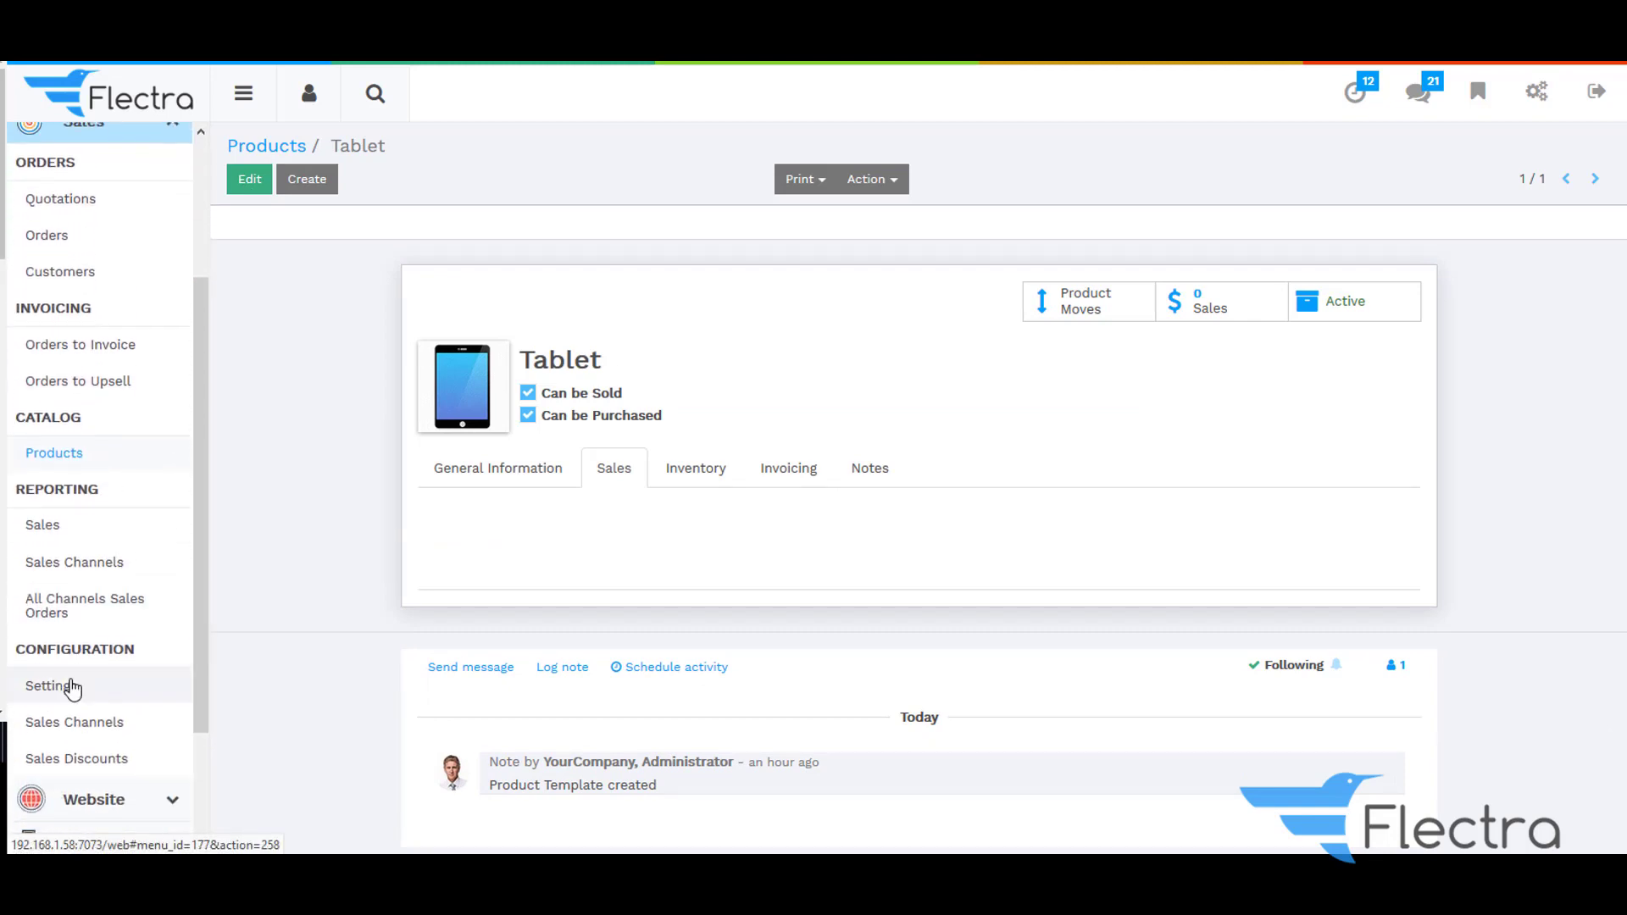
click(71, 689)
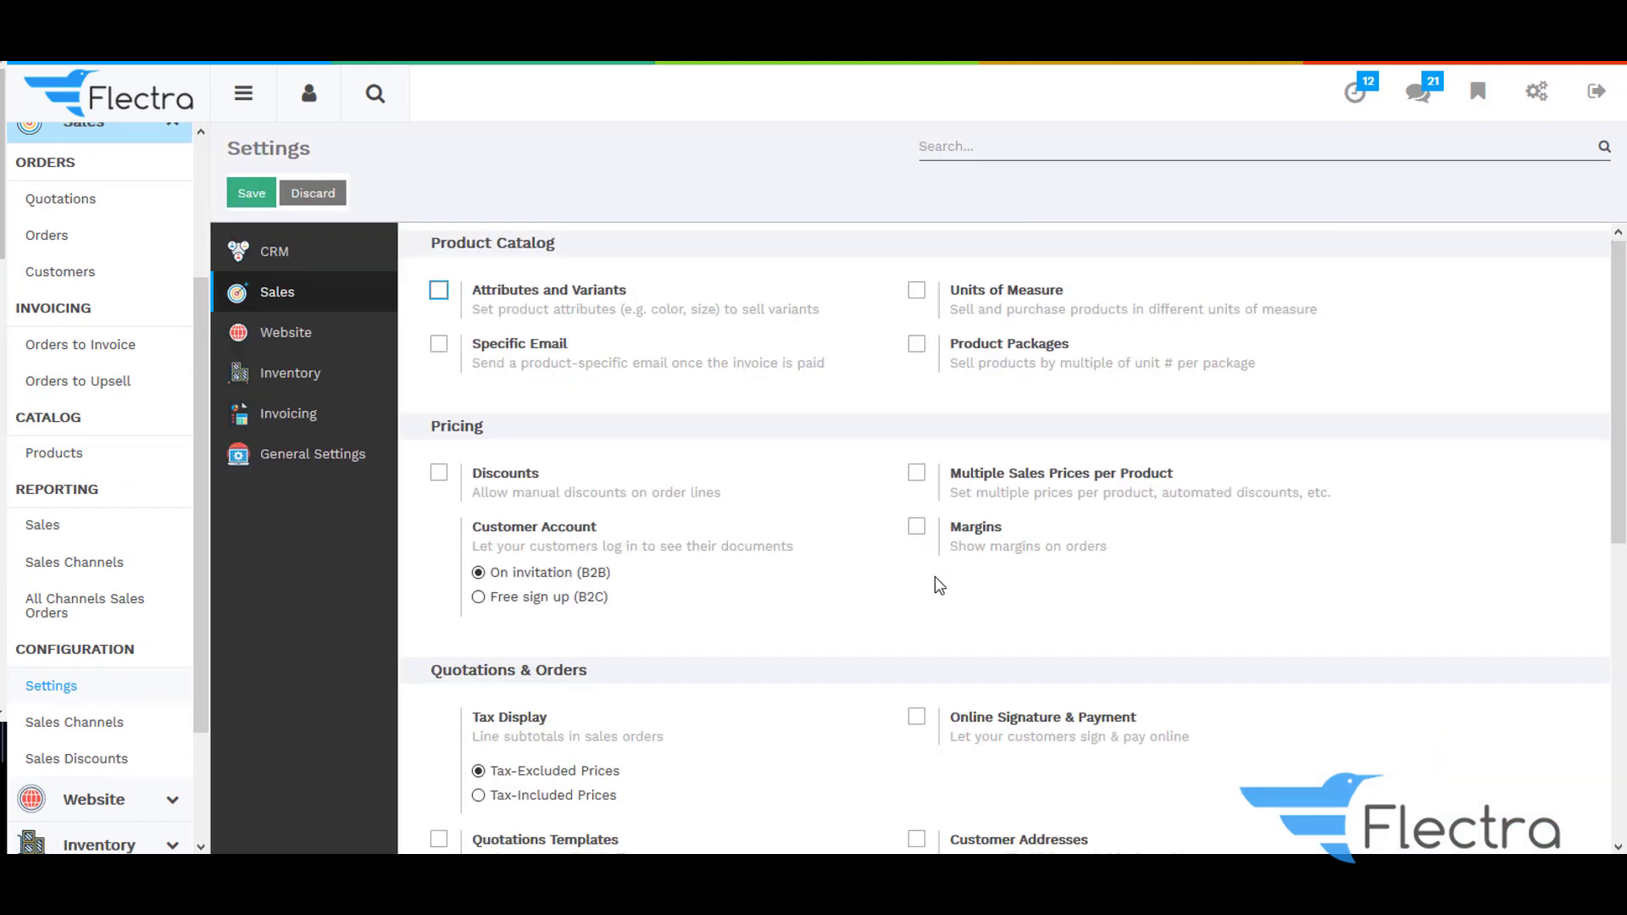
scroll(847, 572, down, 2)
scroll(679, 525, up, 2)
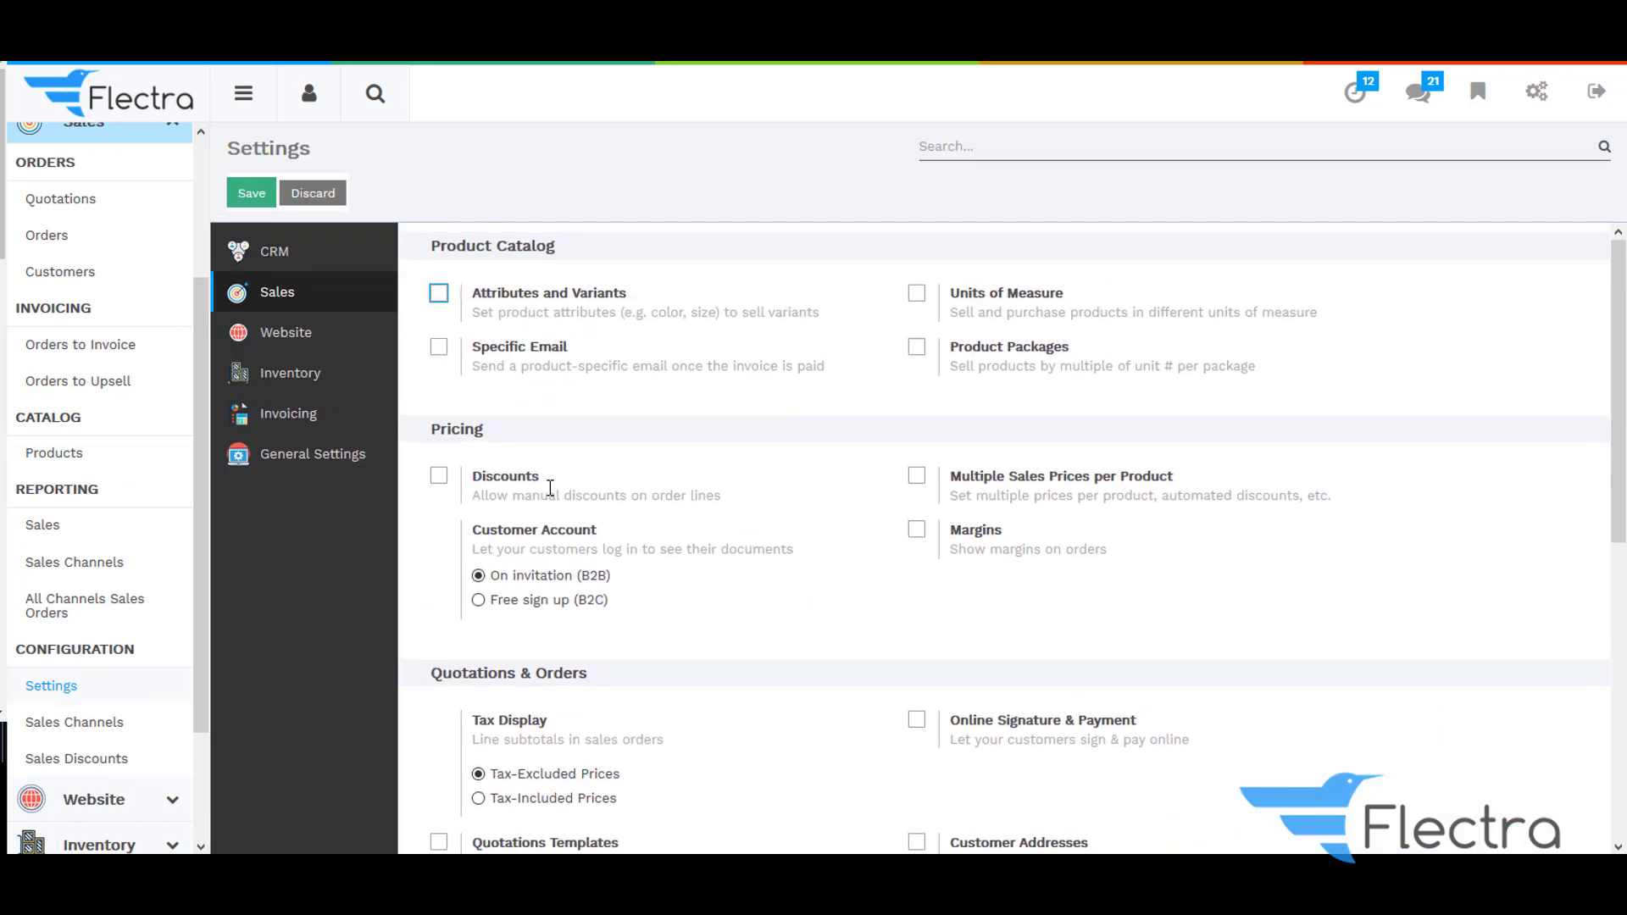
click(923, 478)
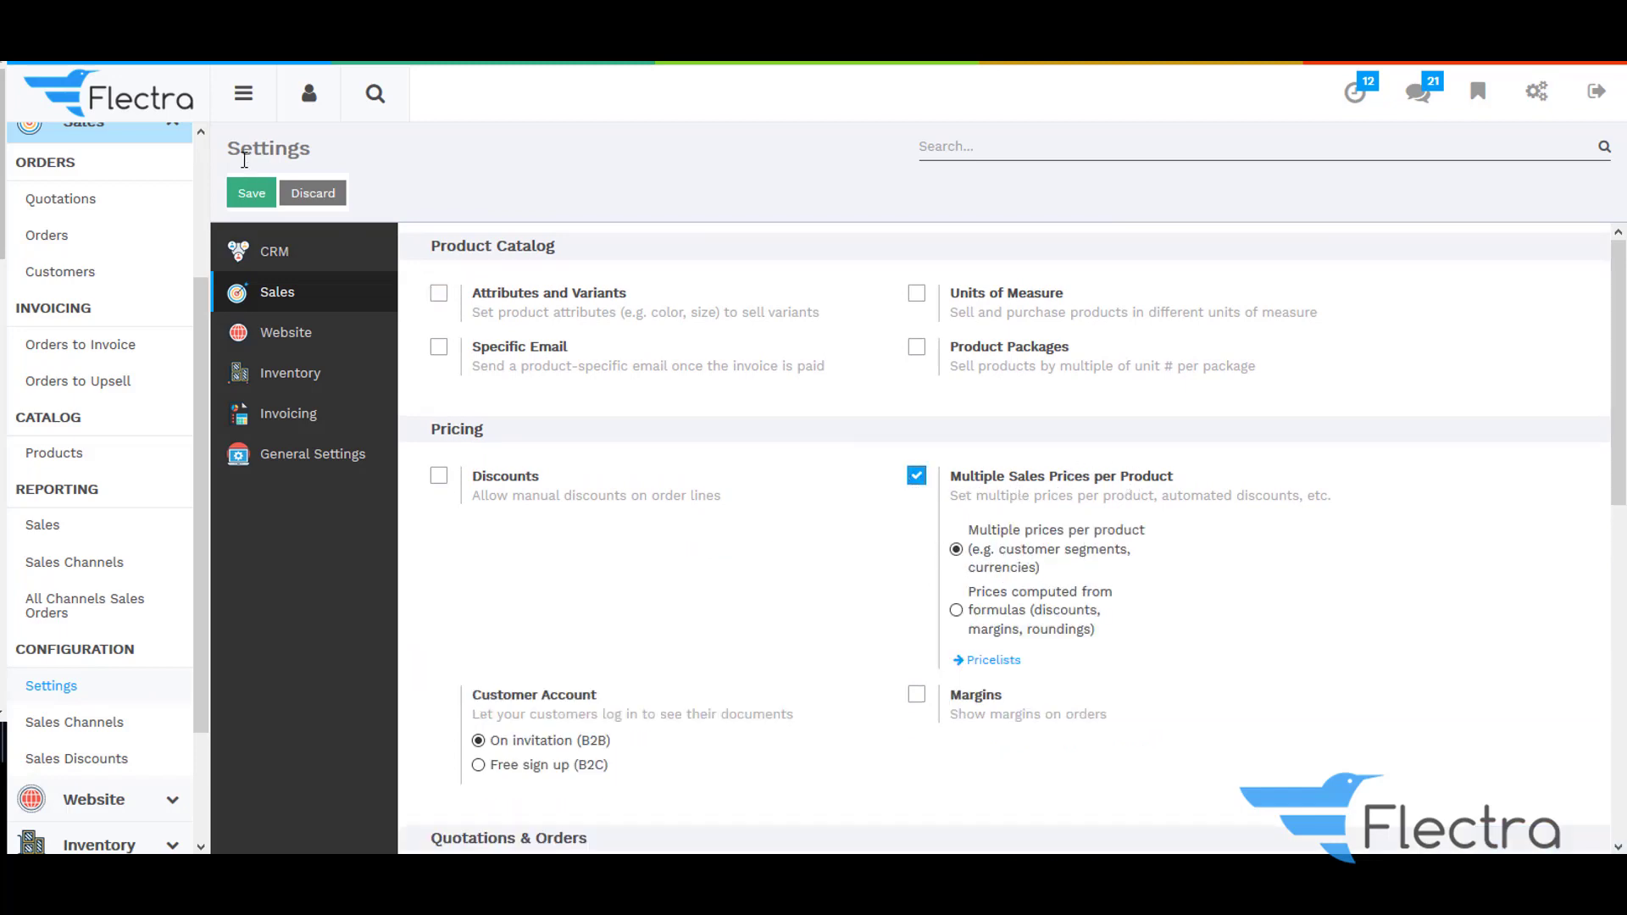
click(251, 193)
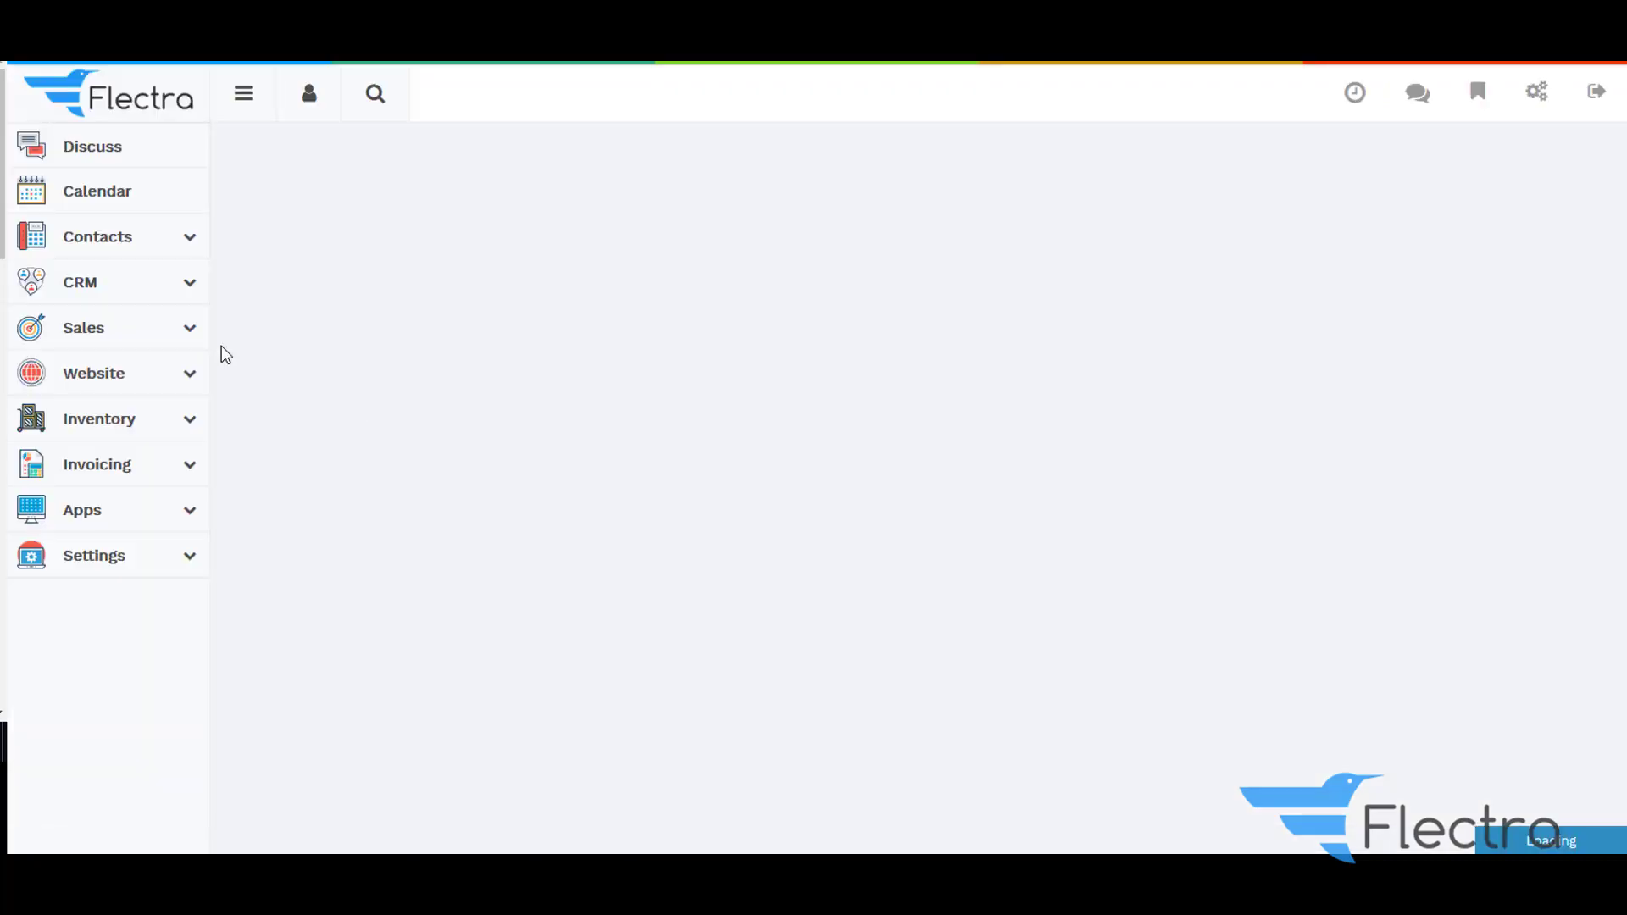
Examine the Public Pricelist record in the Sales catalog's pricelists and return to the list.
click(190, 330)
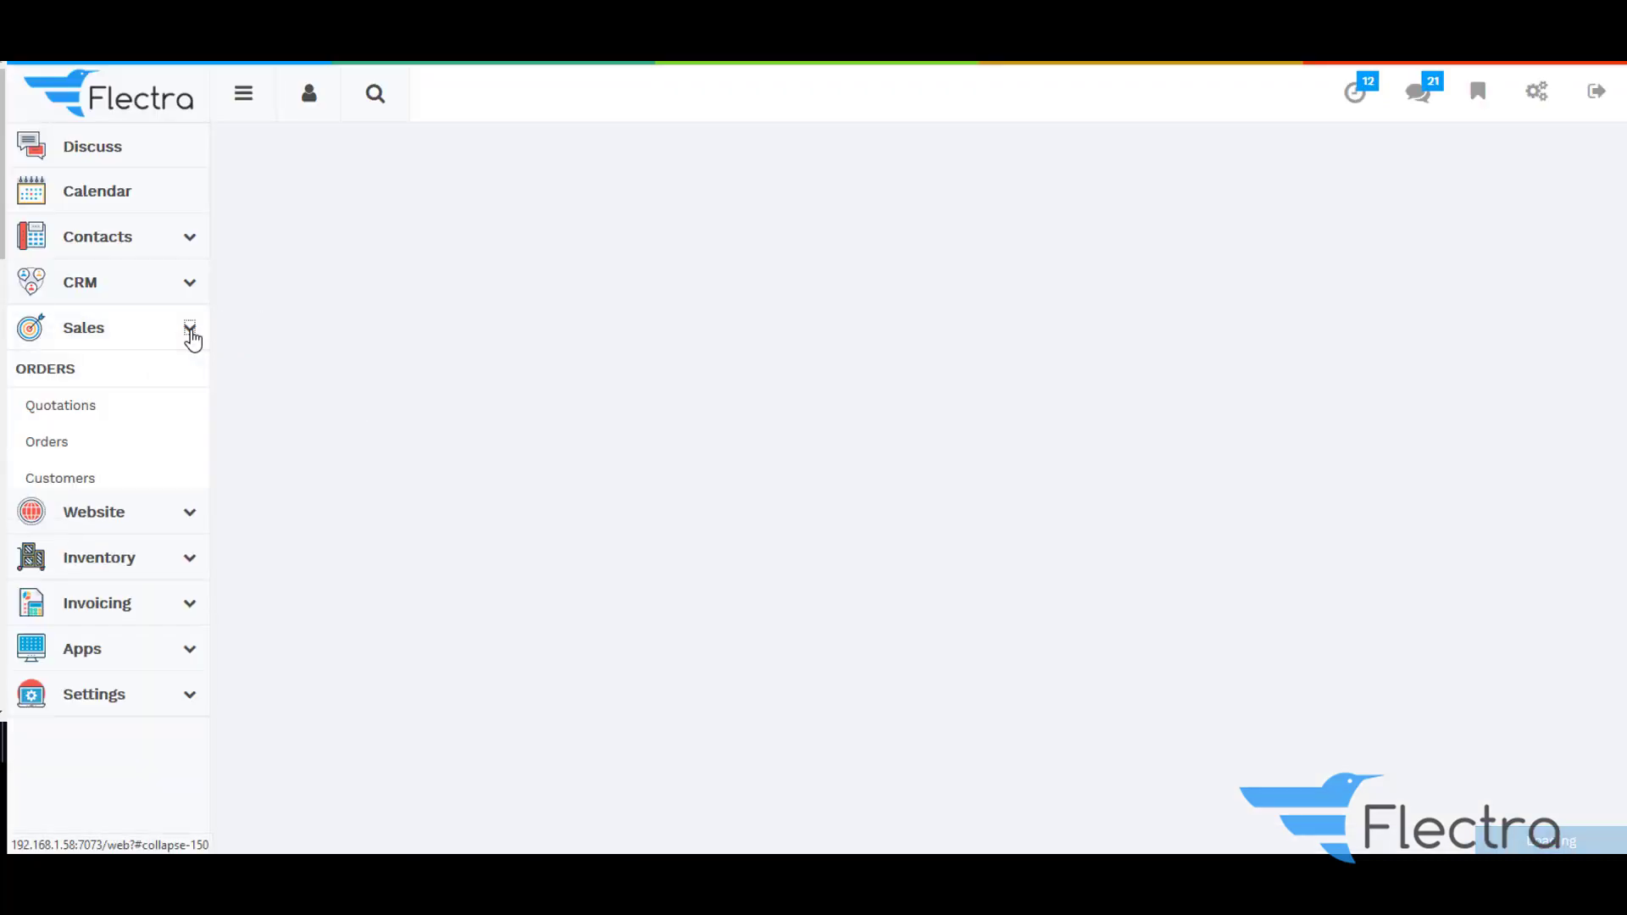
scroll(127, 552, down, 2)
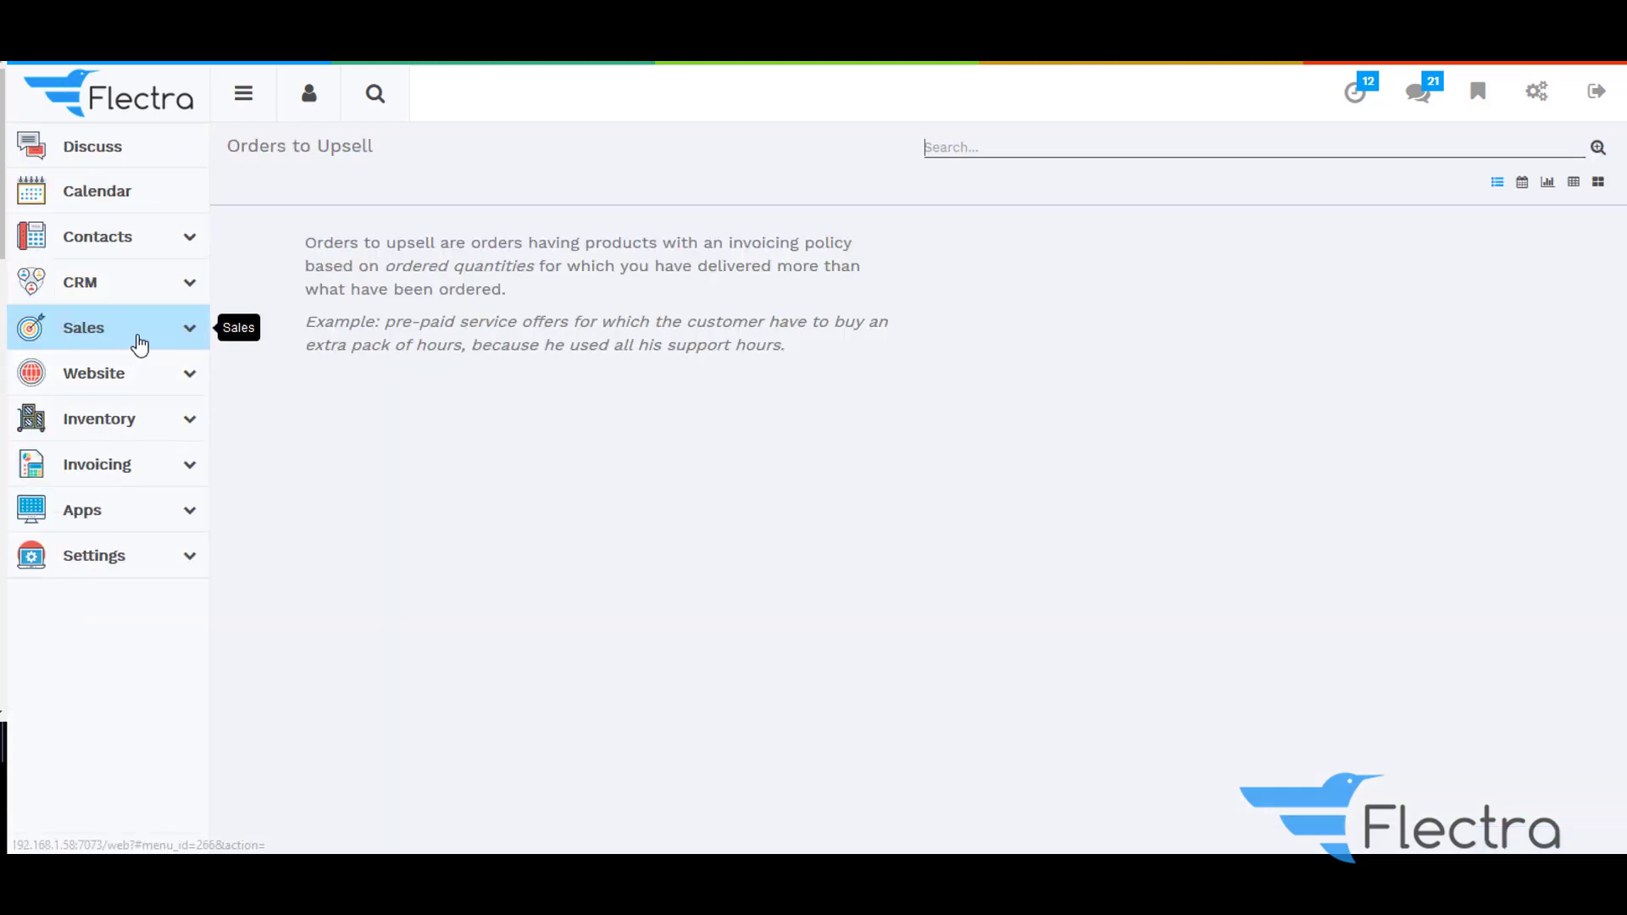
click(189, 339)
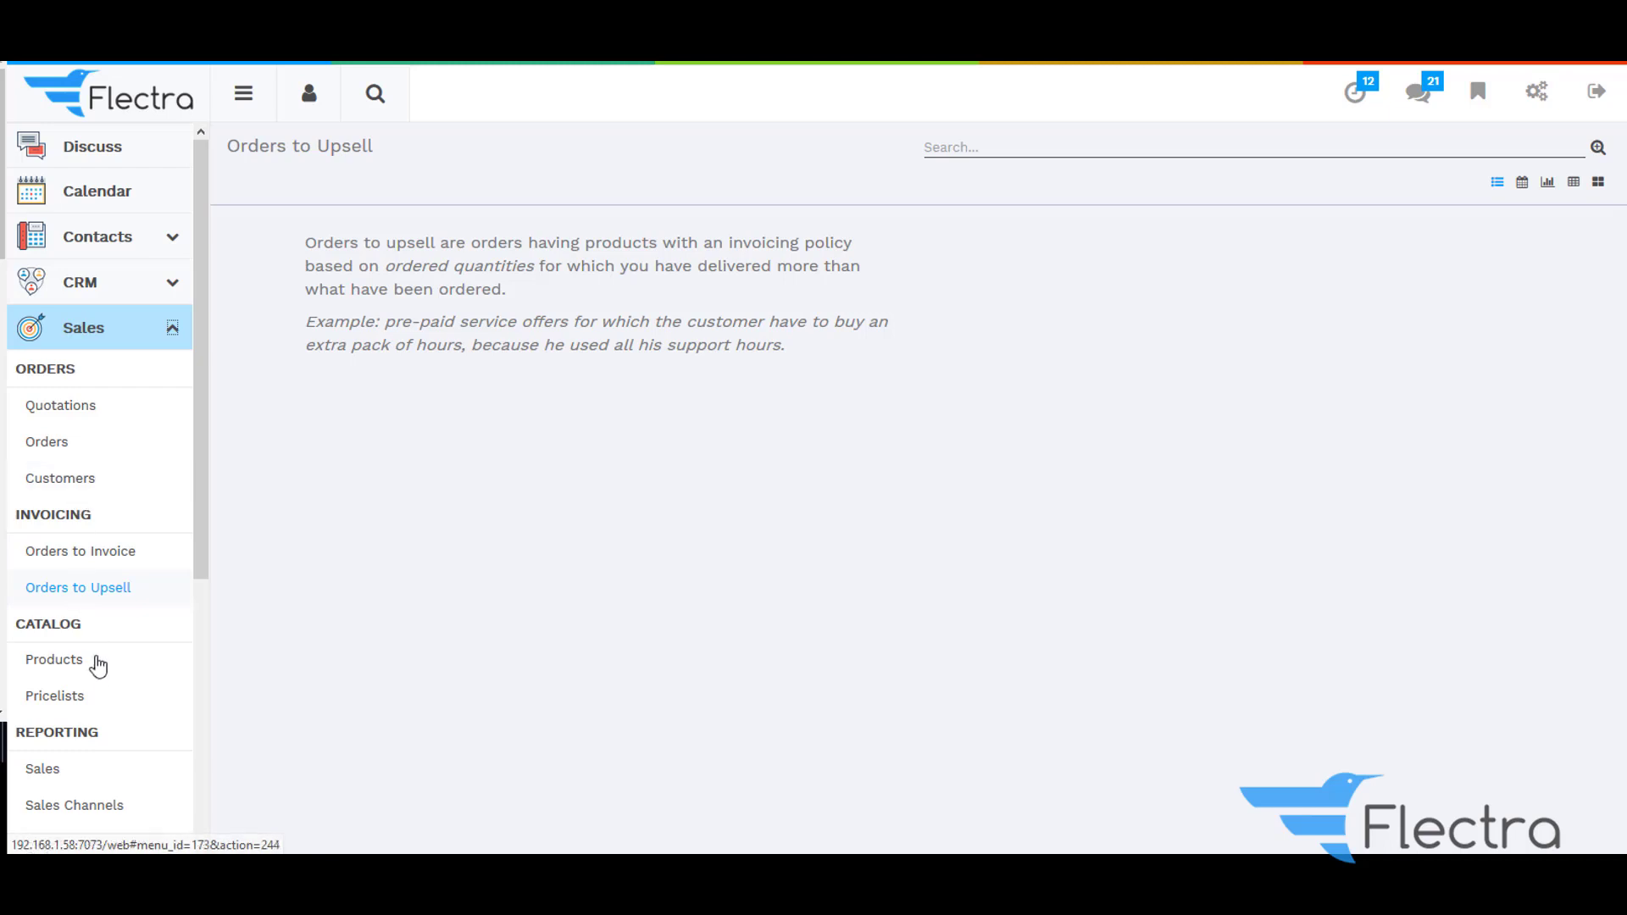
click(69, 693)
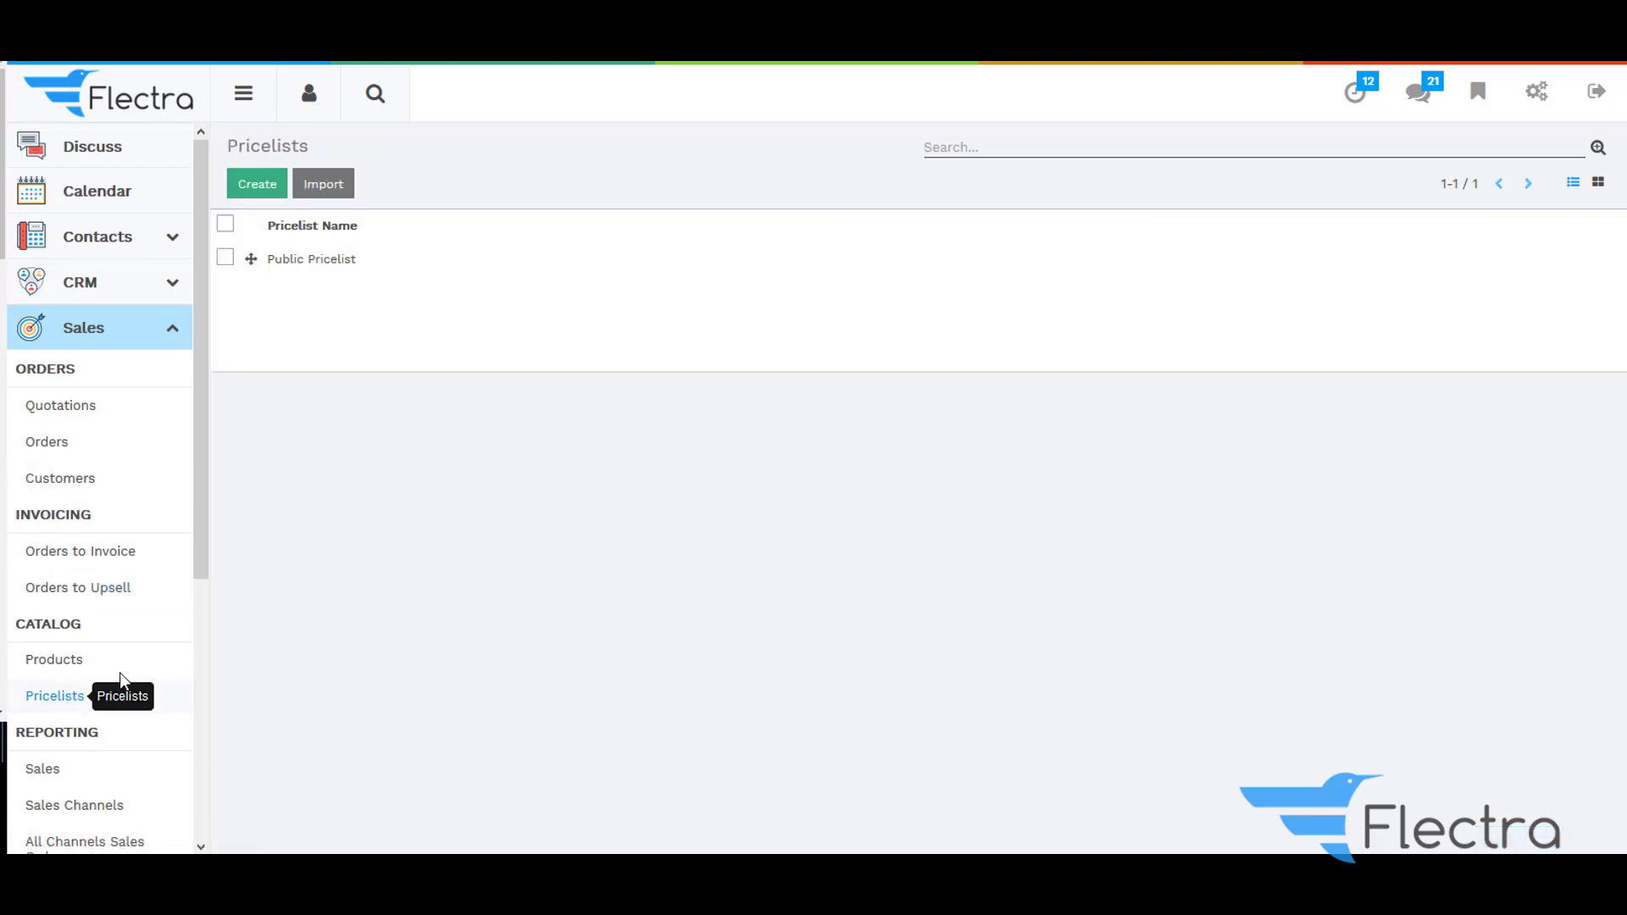
click(311, 261)
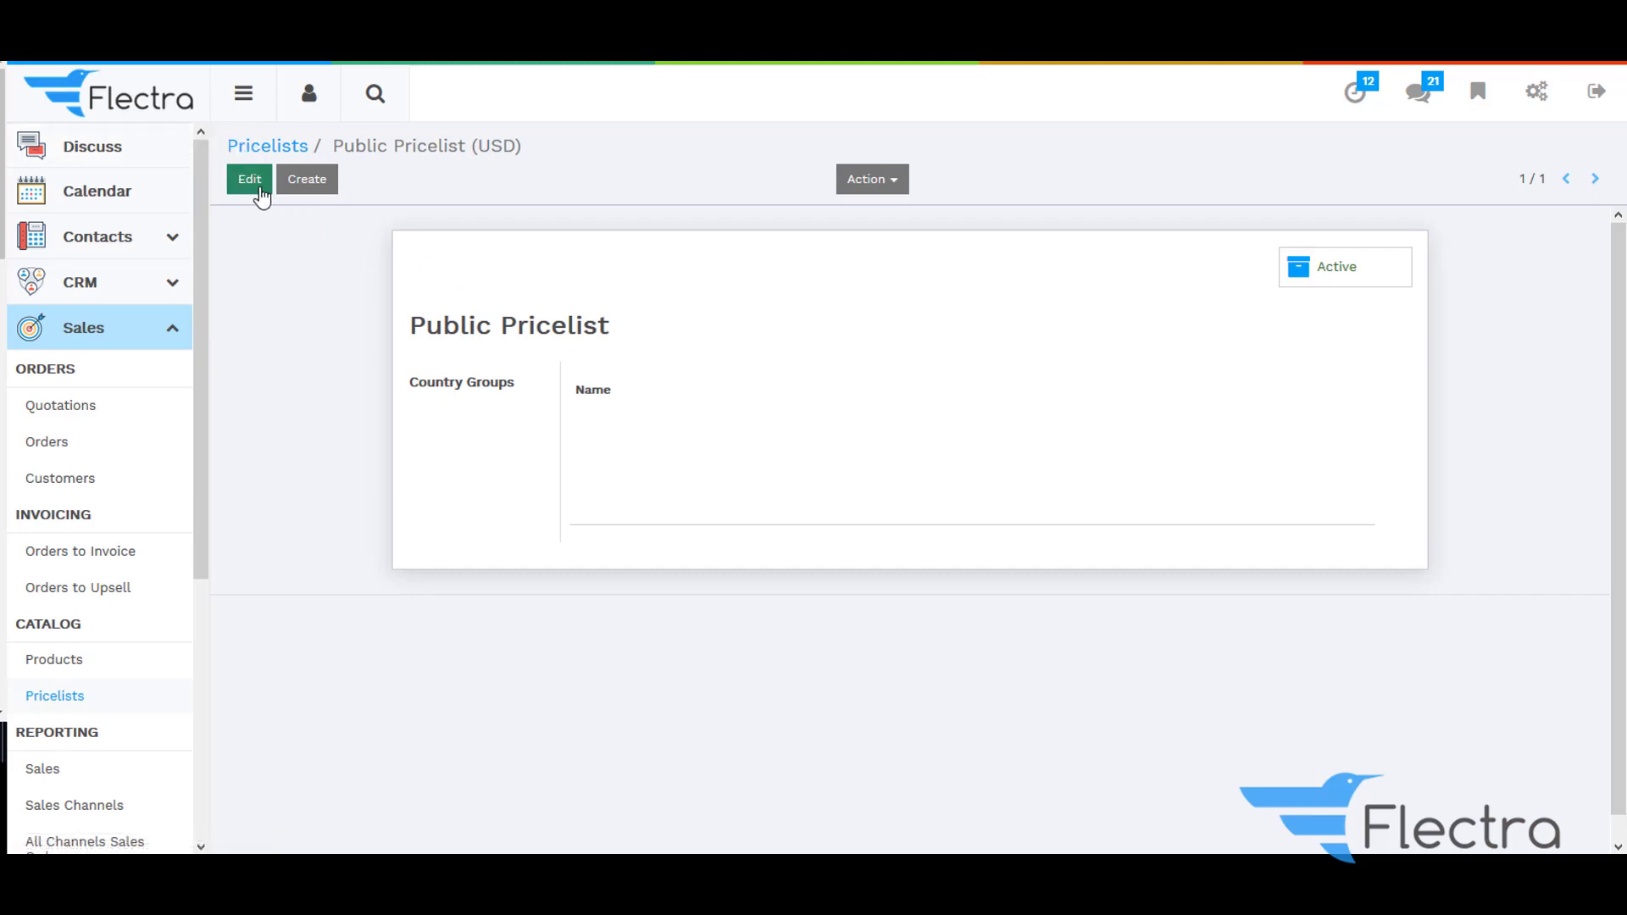
click(266, 156)
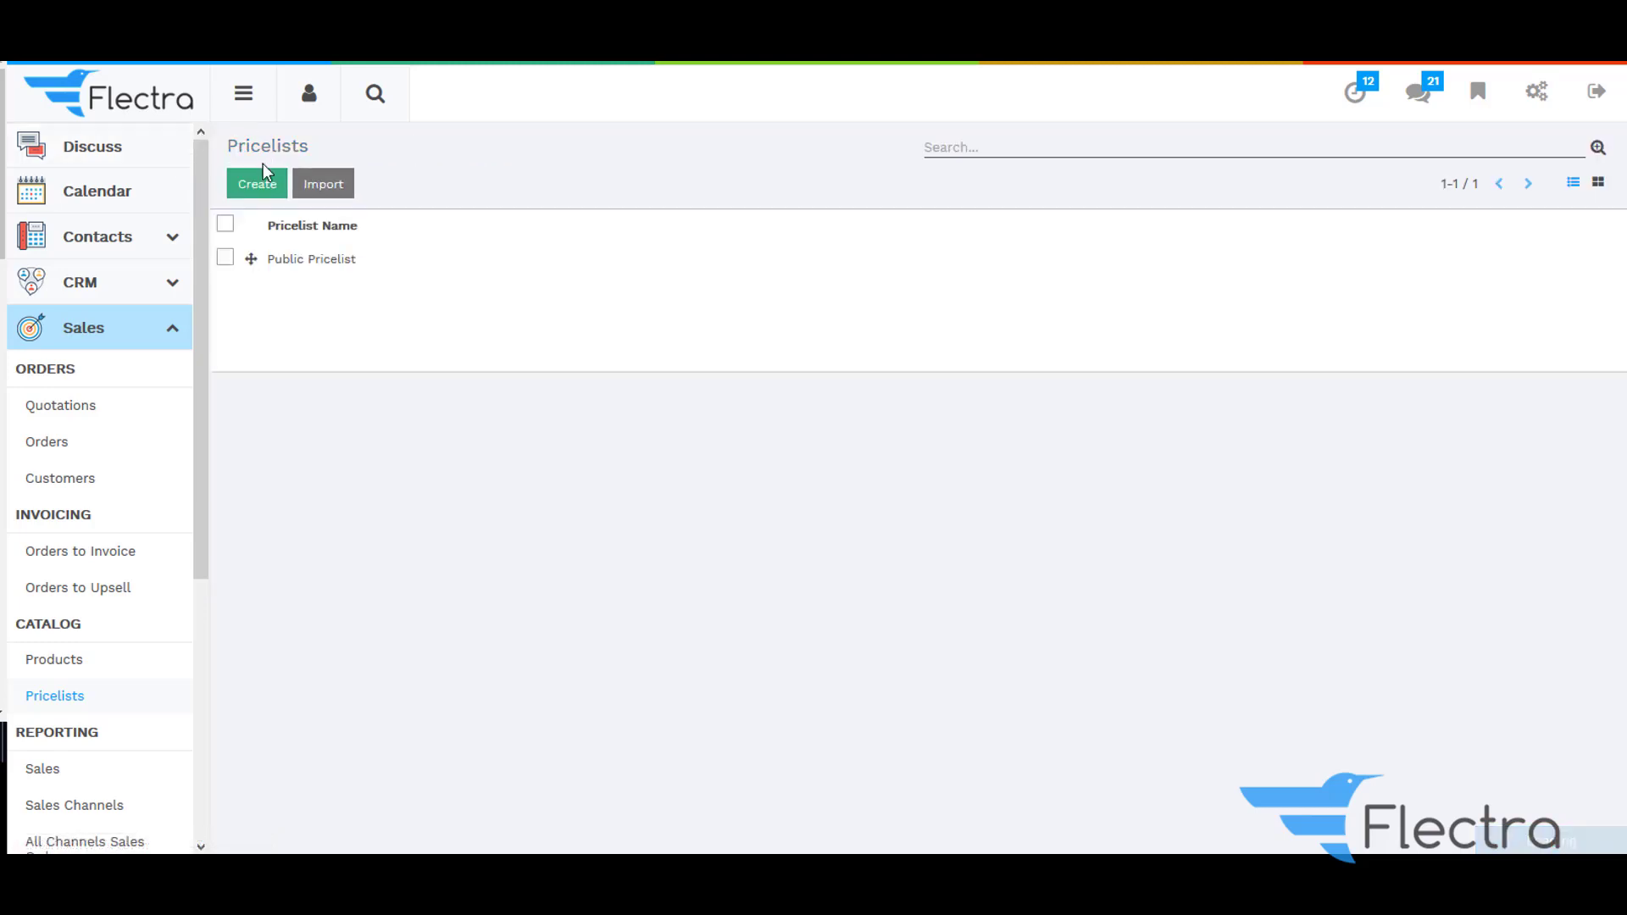
Create a pricelist named "Retailer Pricelist" and save it.
click(258, 182)
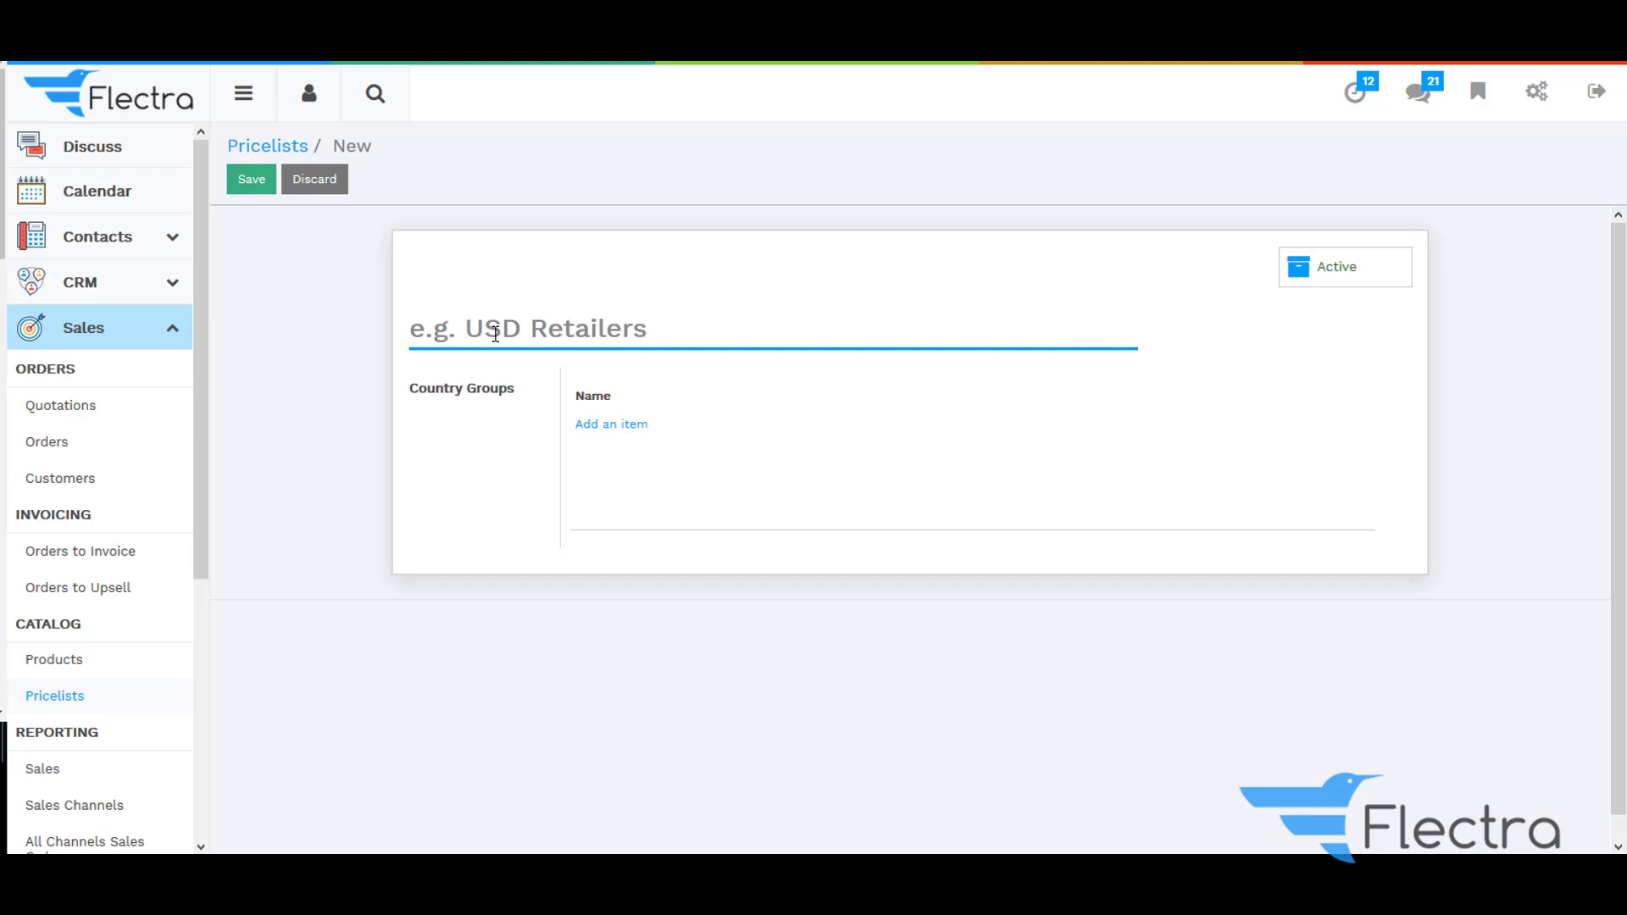
text(Retailer Pricelist)
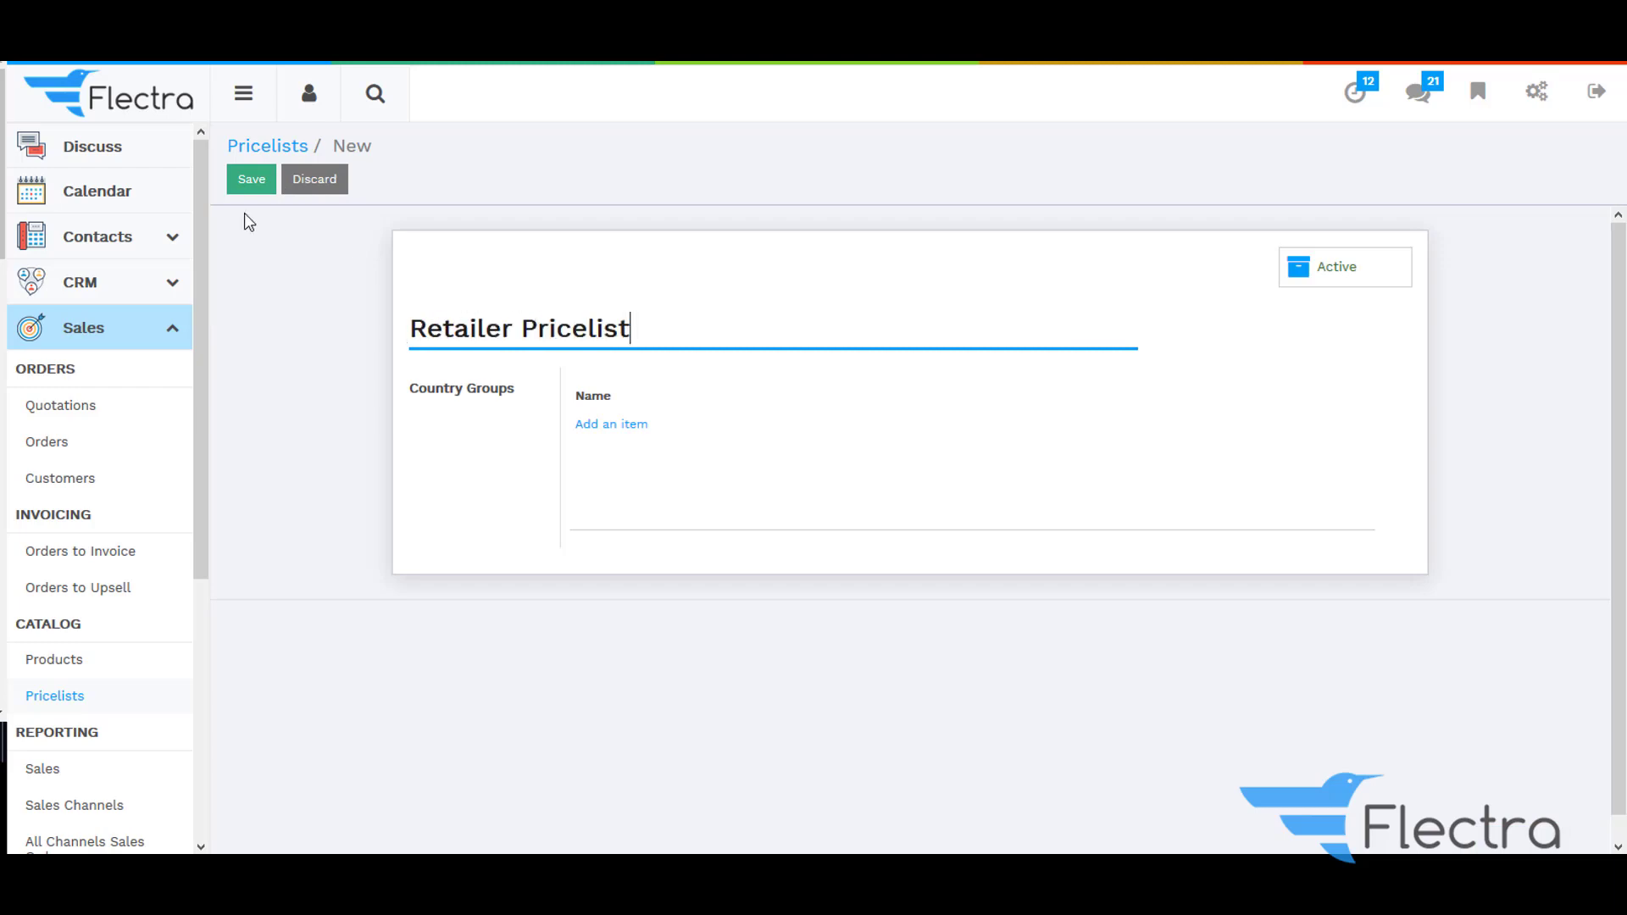
click(250, 181)
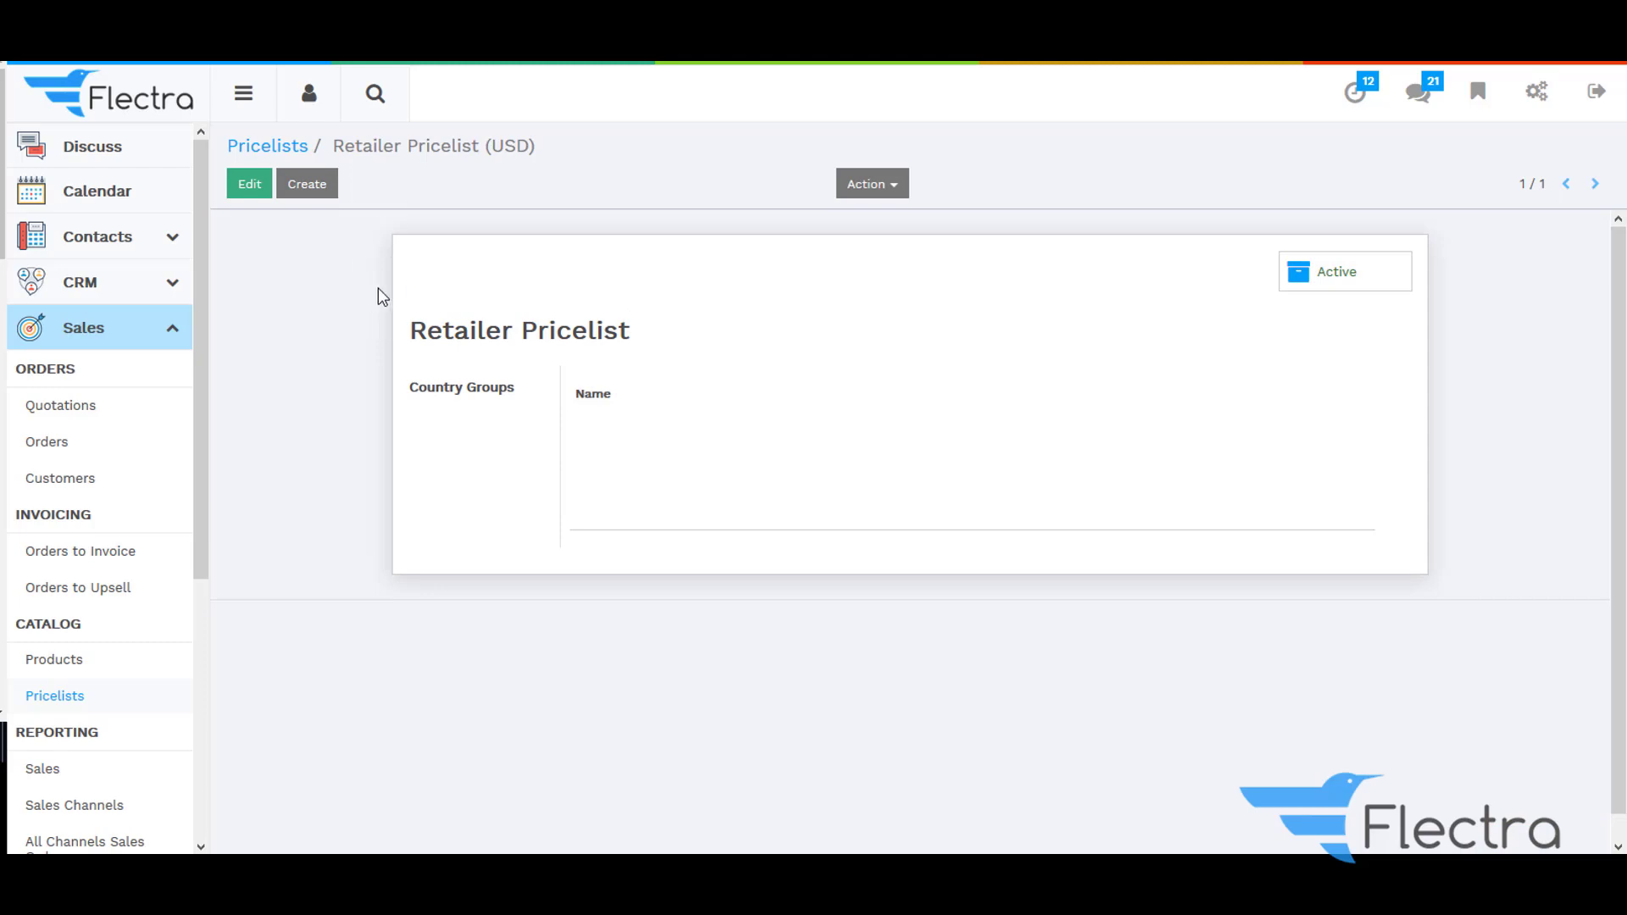
Create another pricelist named "Distributor Pricelist", save it and return to the list of pricelists.
click(327, 191)
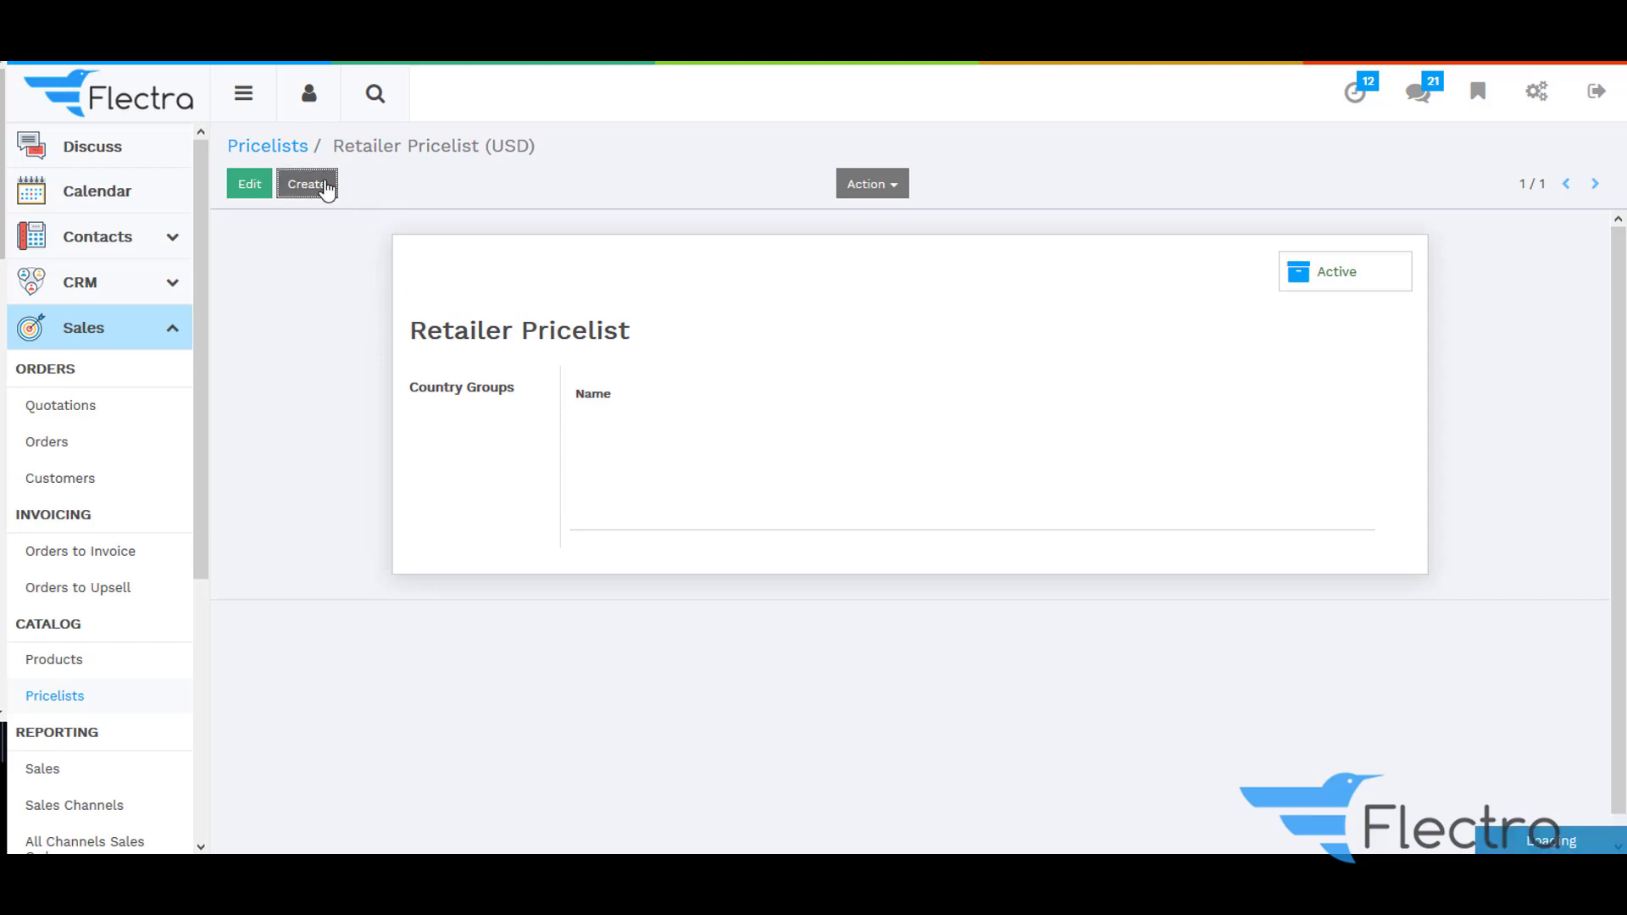
click(479, 333)
text(Distributor Pricelist)
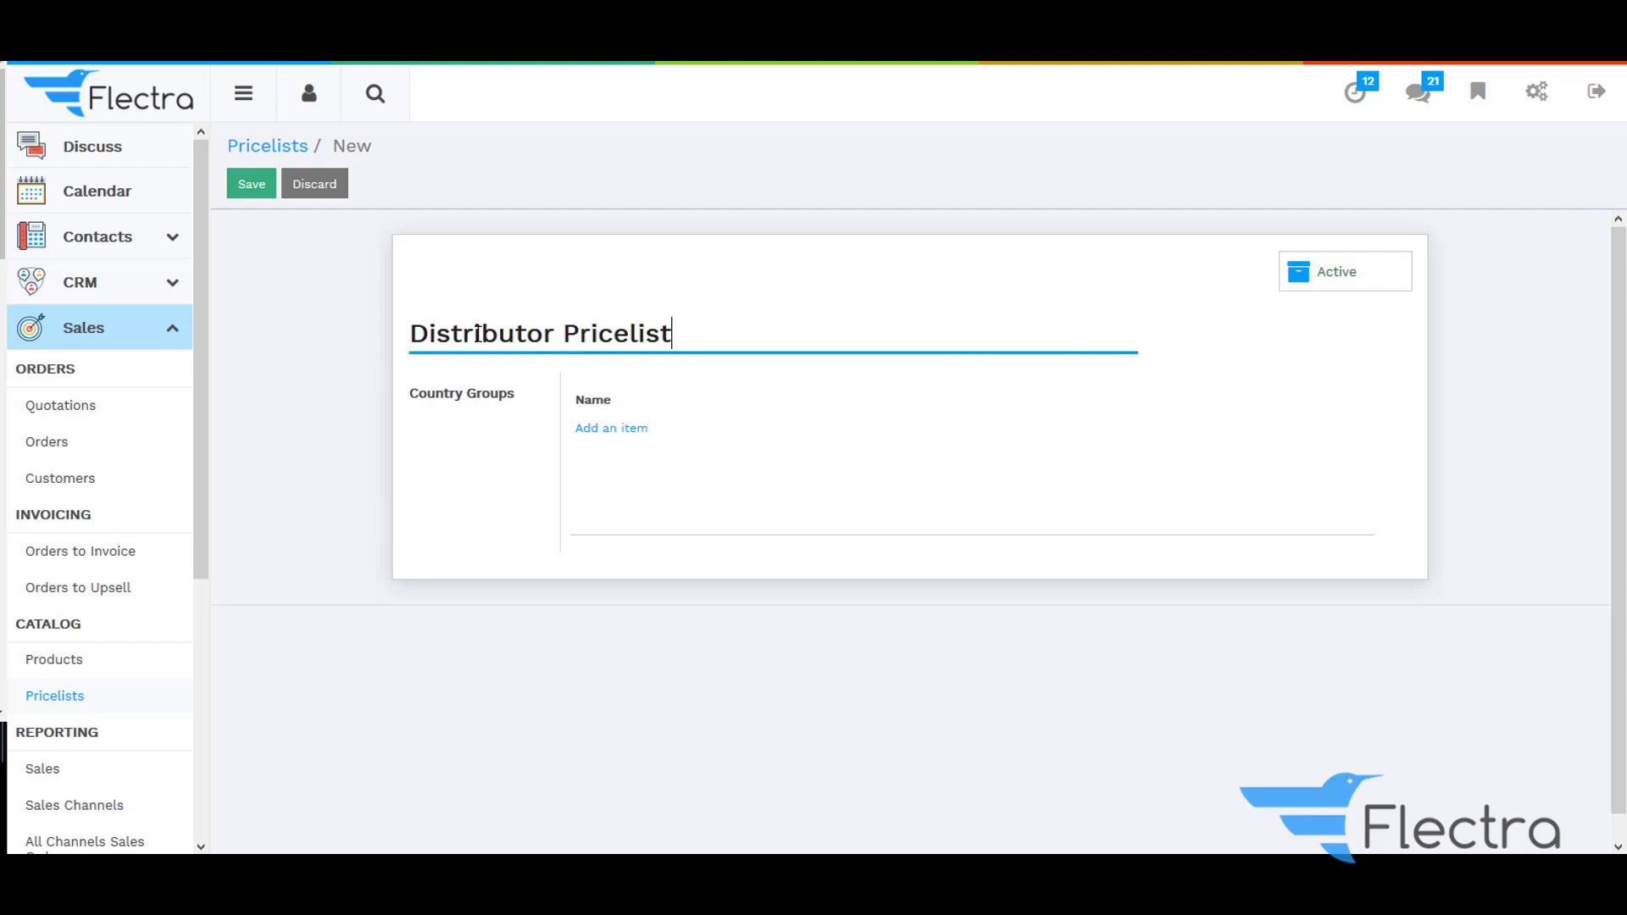
click(248, 188)
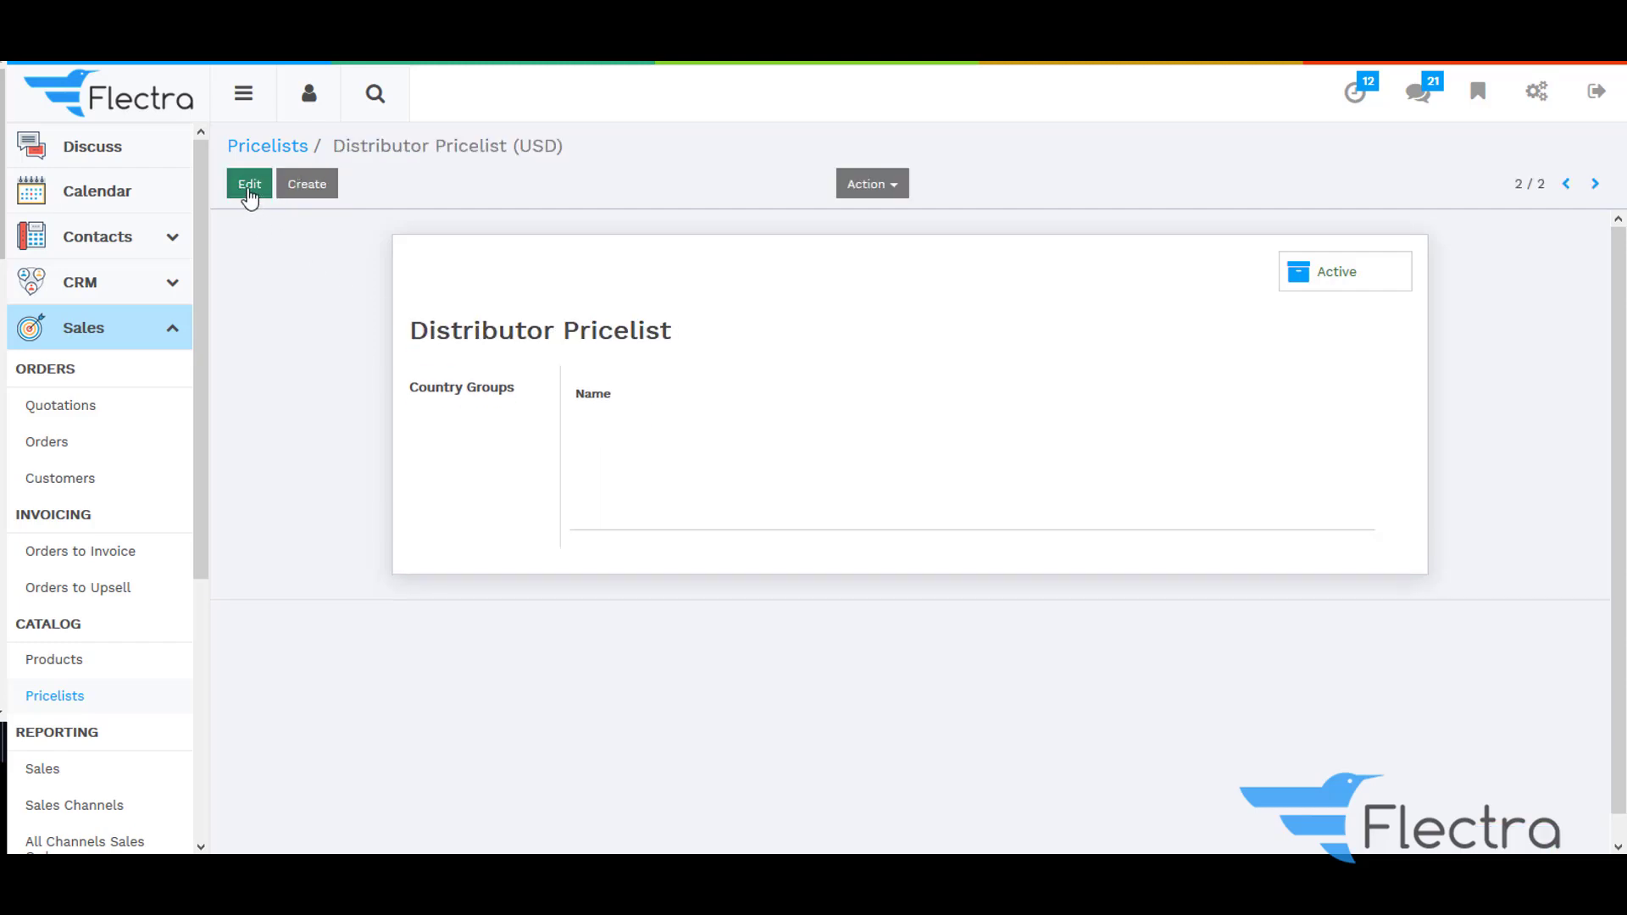
click(266, 150)
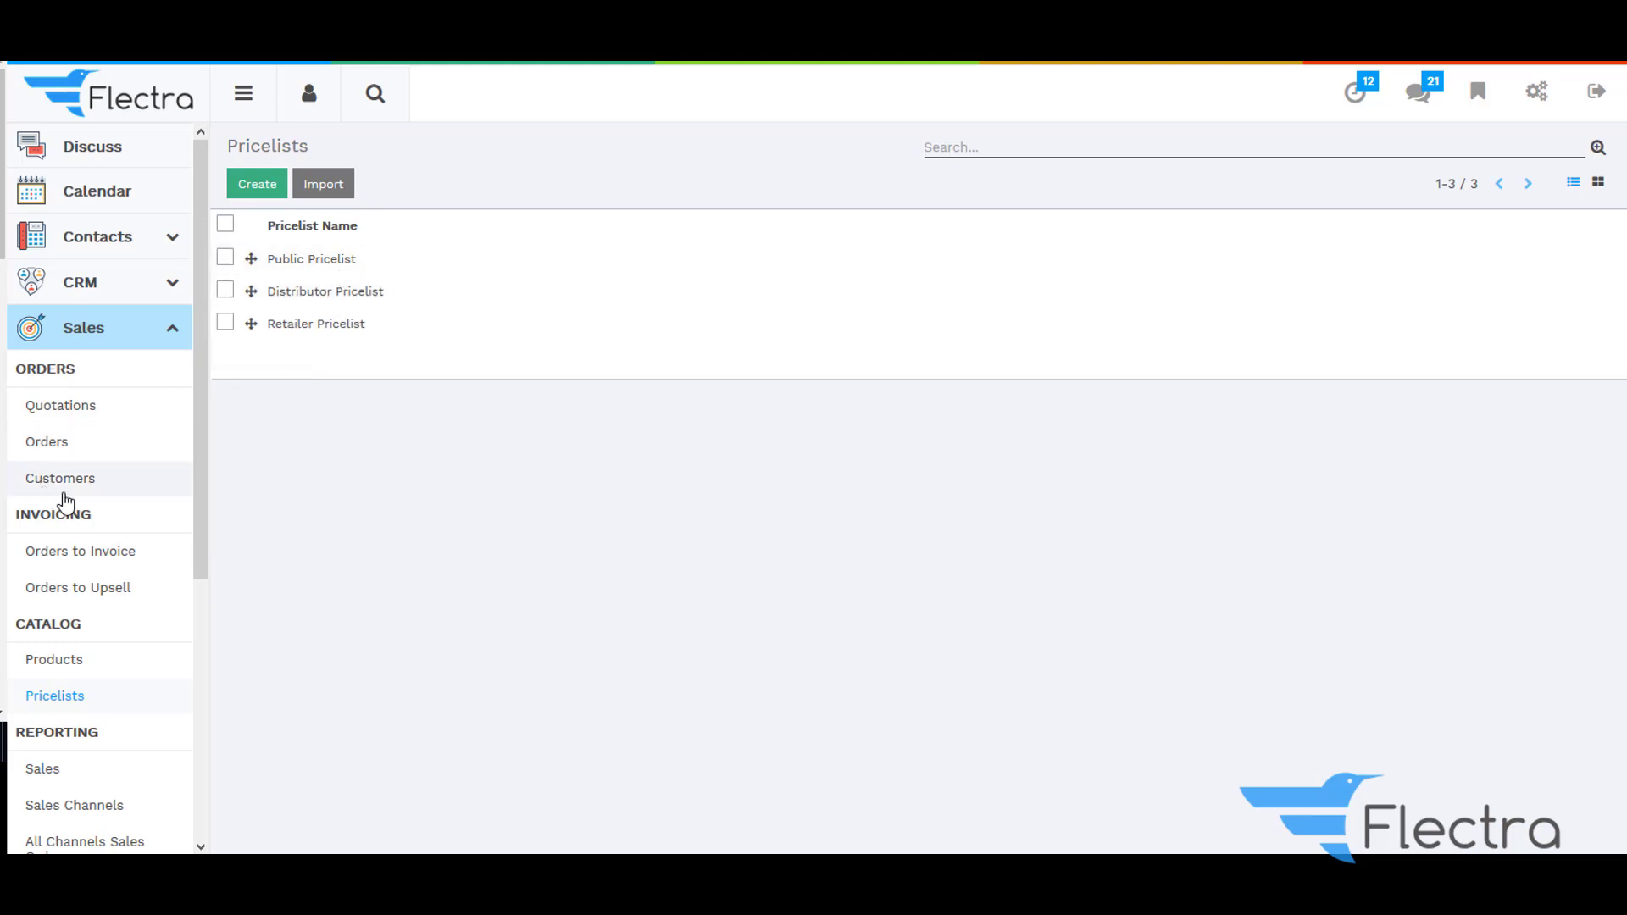
Open the Mobile product from the Sales catalog by clearing the Can be Sold filter and searching products for "mobi".
scroll(99, 612, down, 5)
click(39, 472)
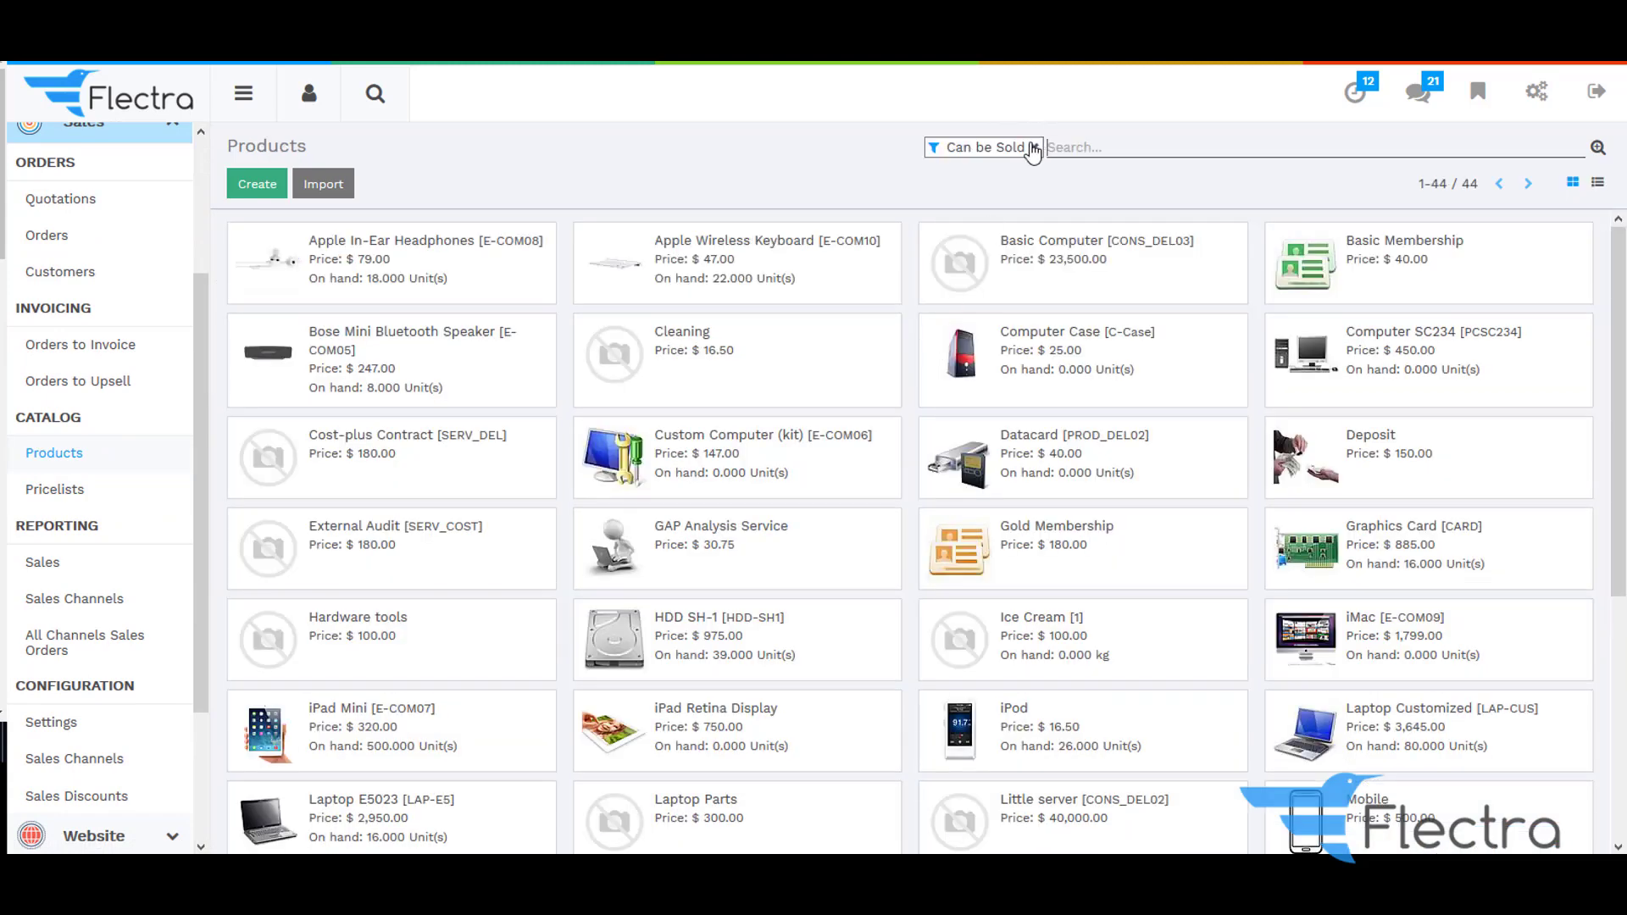
click(1034, 149)
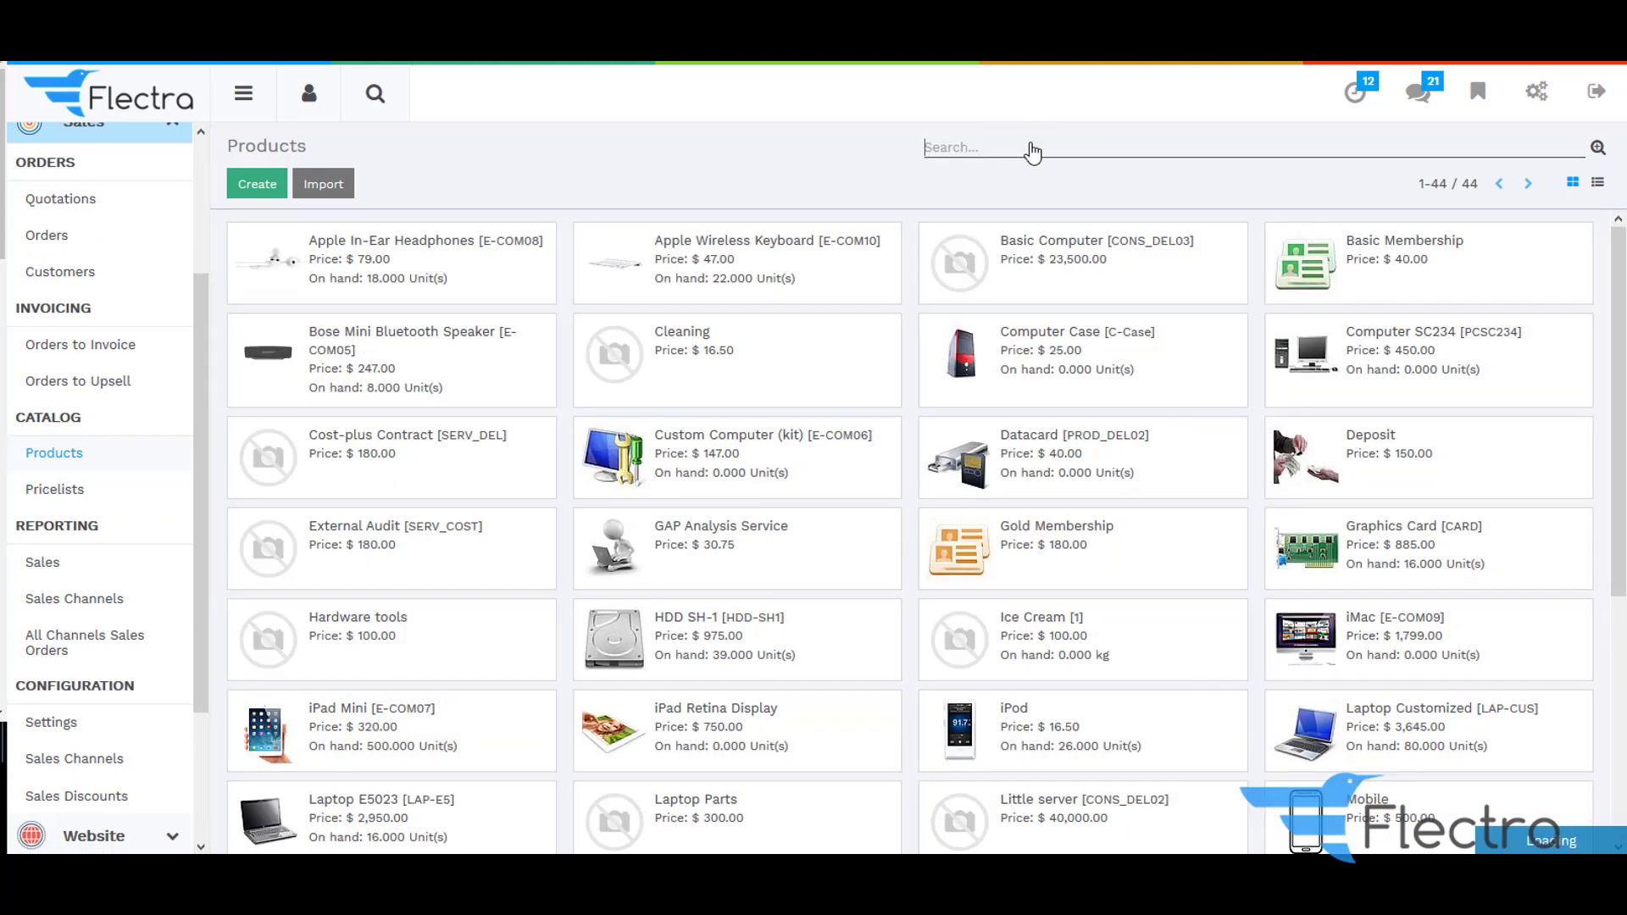
text(mo)
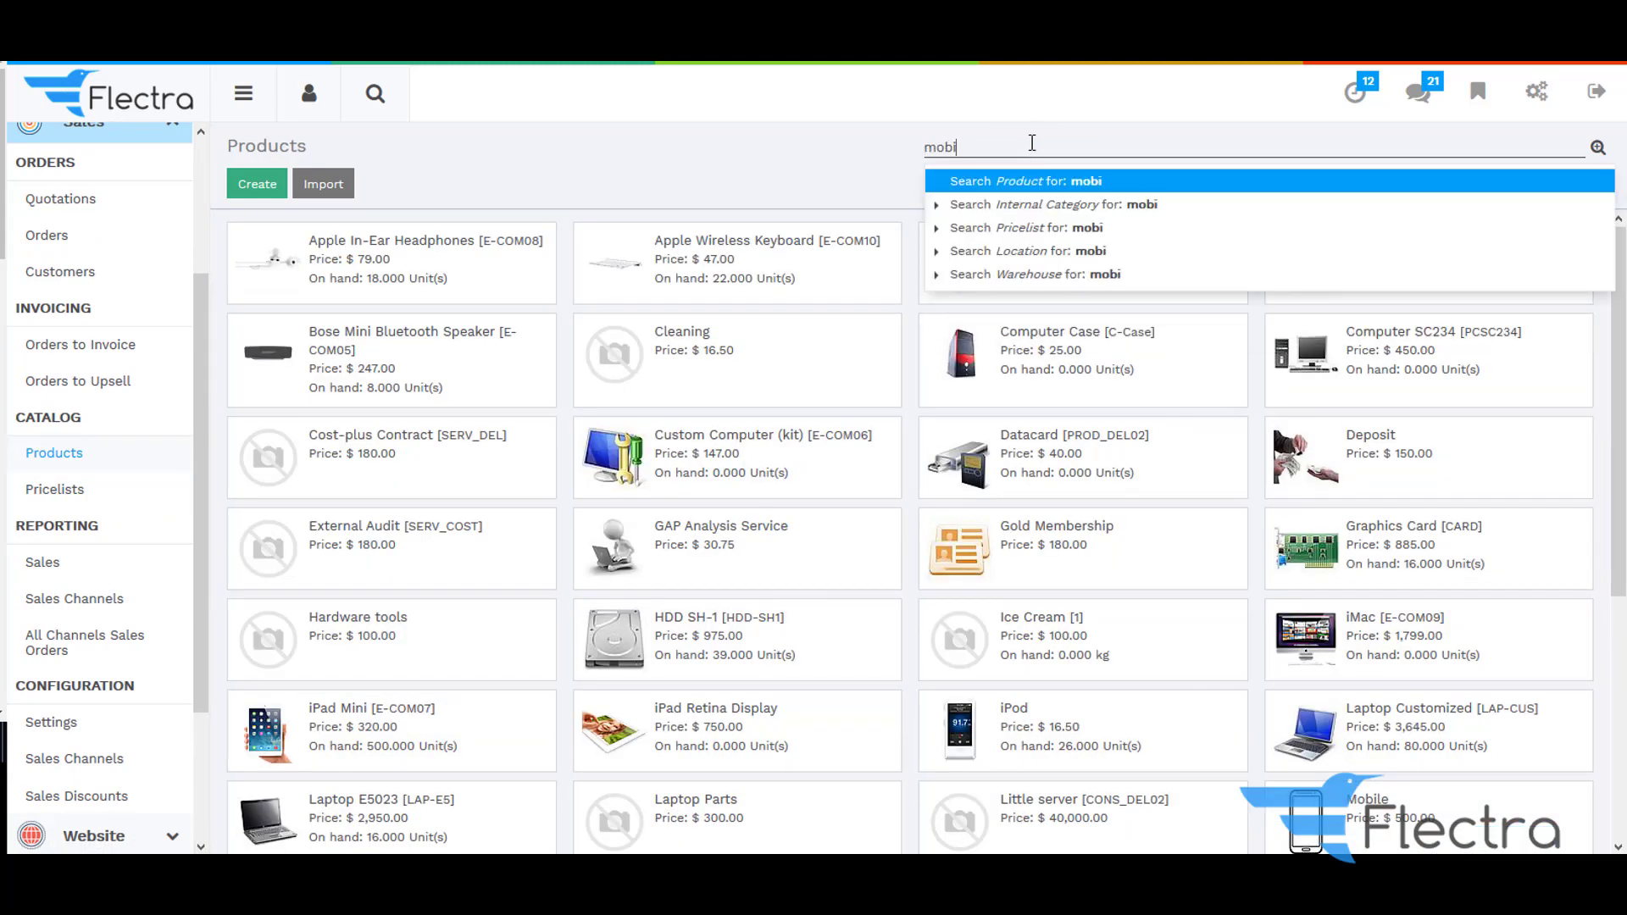
text(bi)
key(Return)
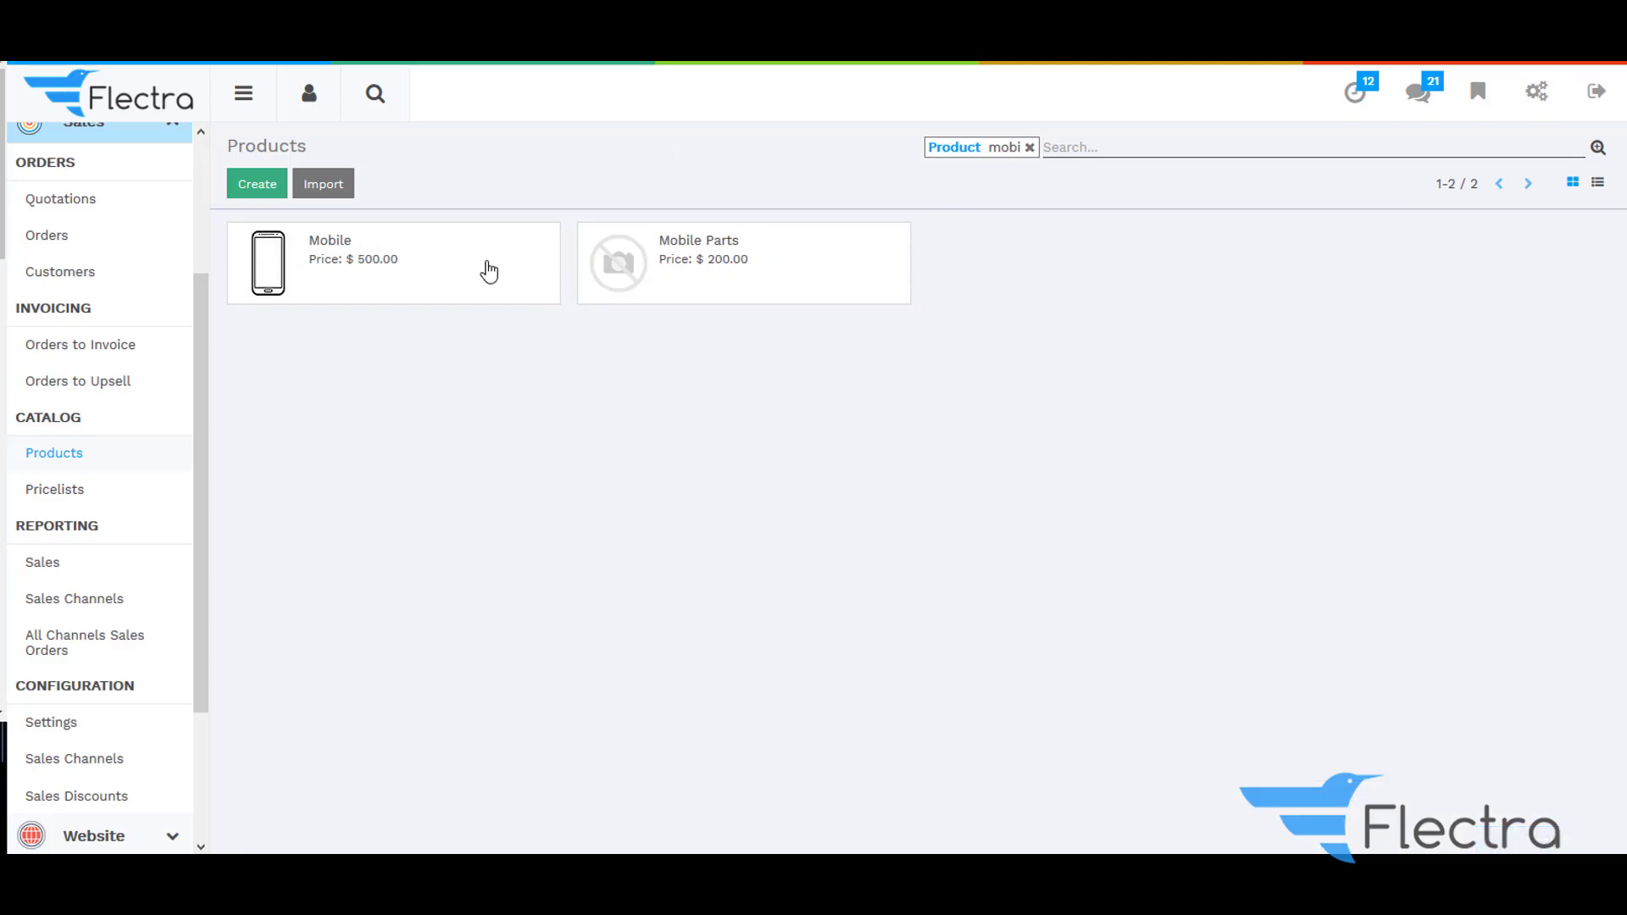
click(399, 310)
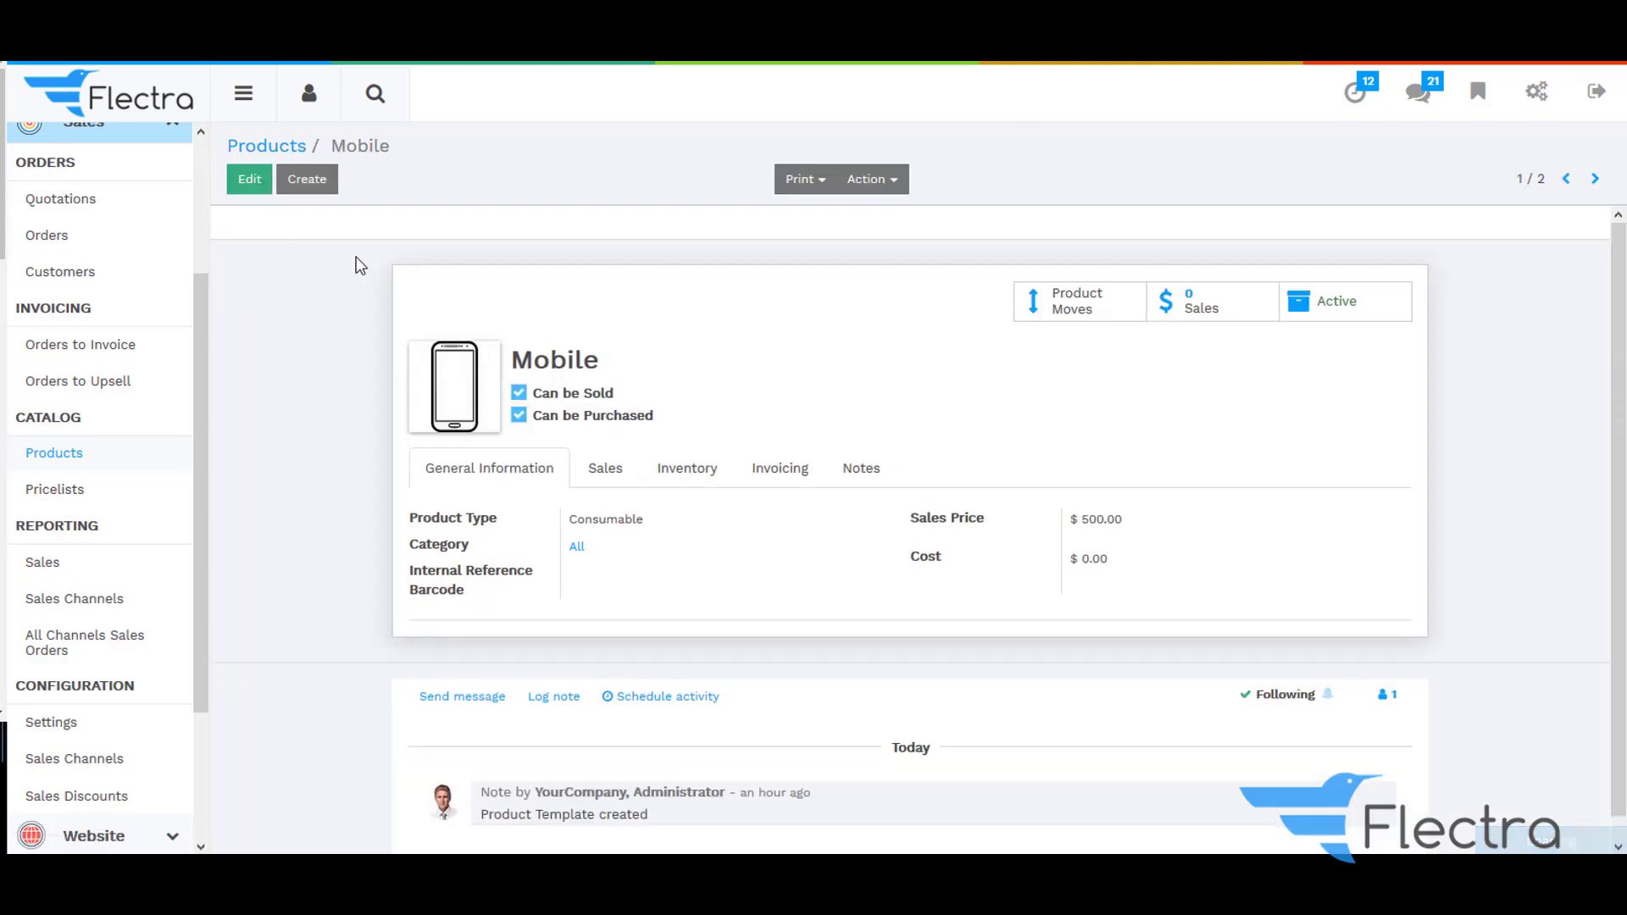
Edit the Mobile product and add a sales pricing line for Retailer Pricelist (USD) with a price of 500.
click(249, 180)
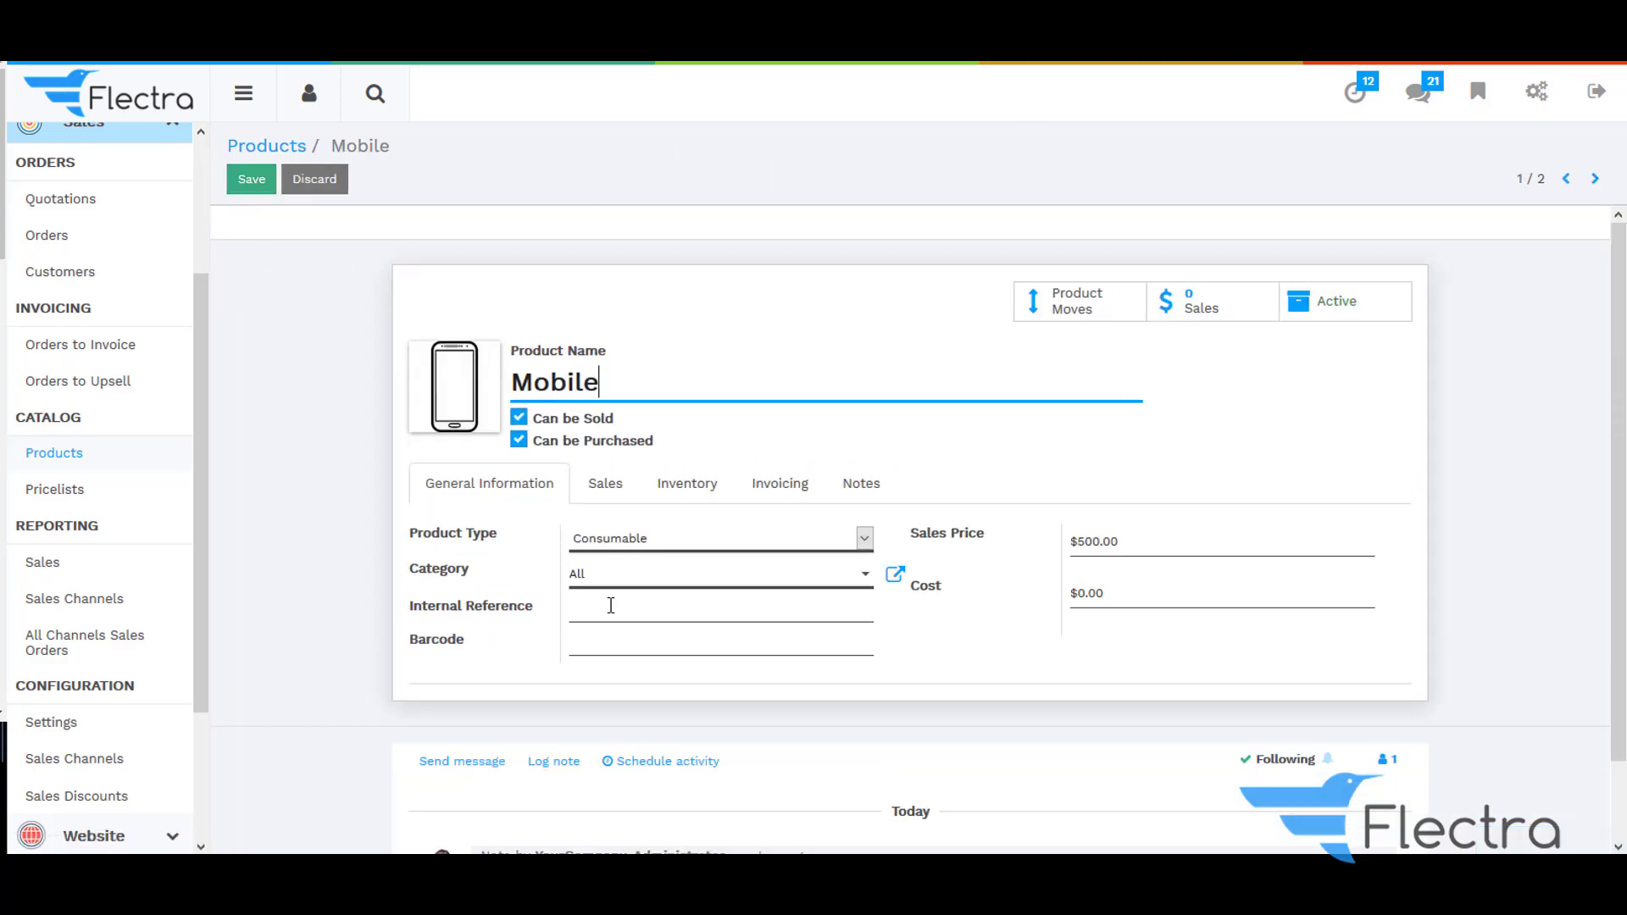
click(605, 486)
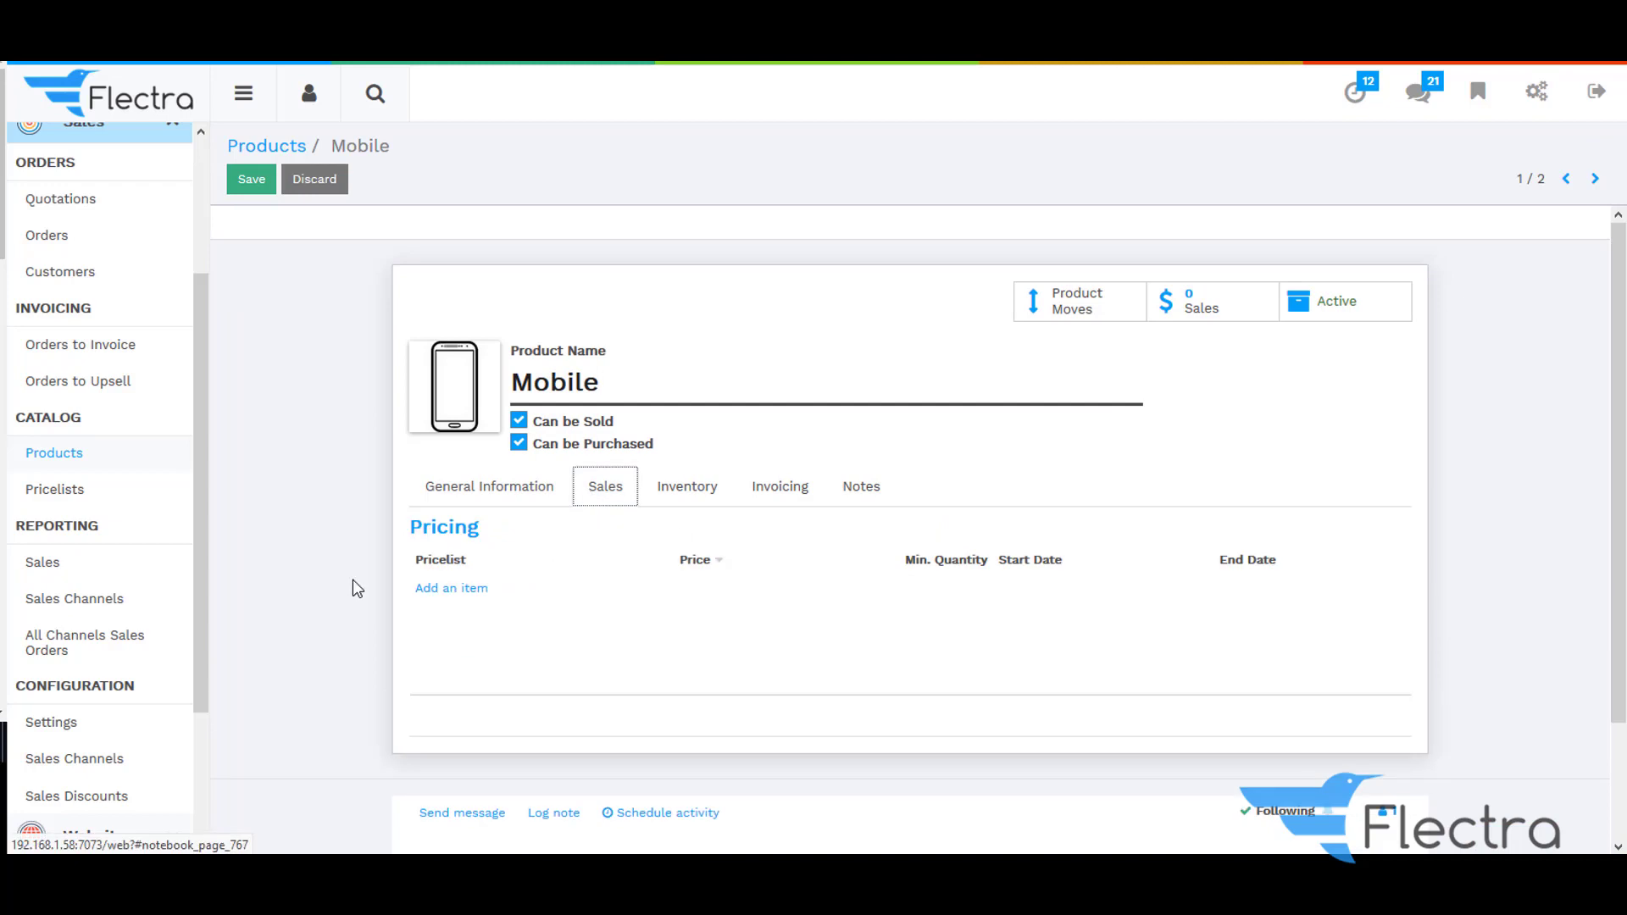
click(450, 588)
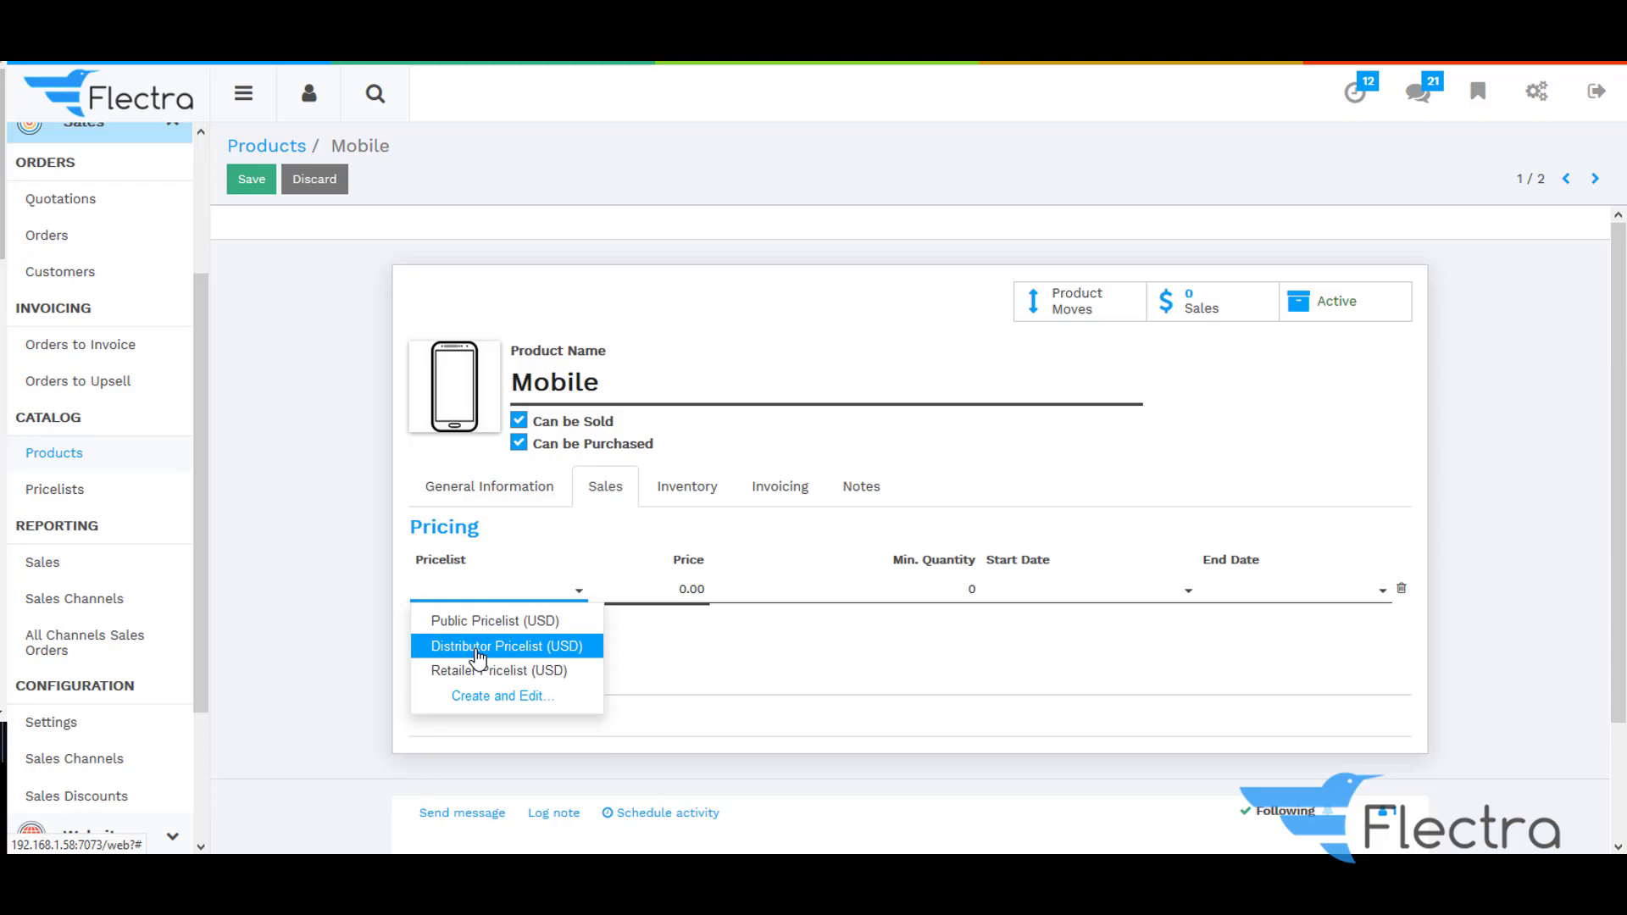
click(479, 657)
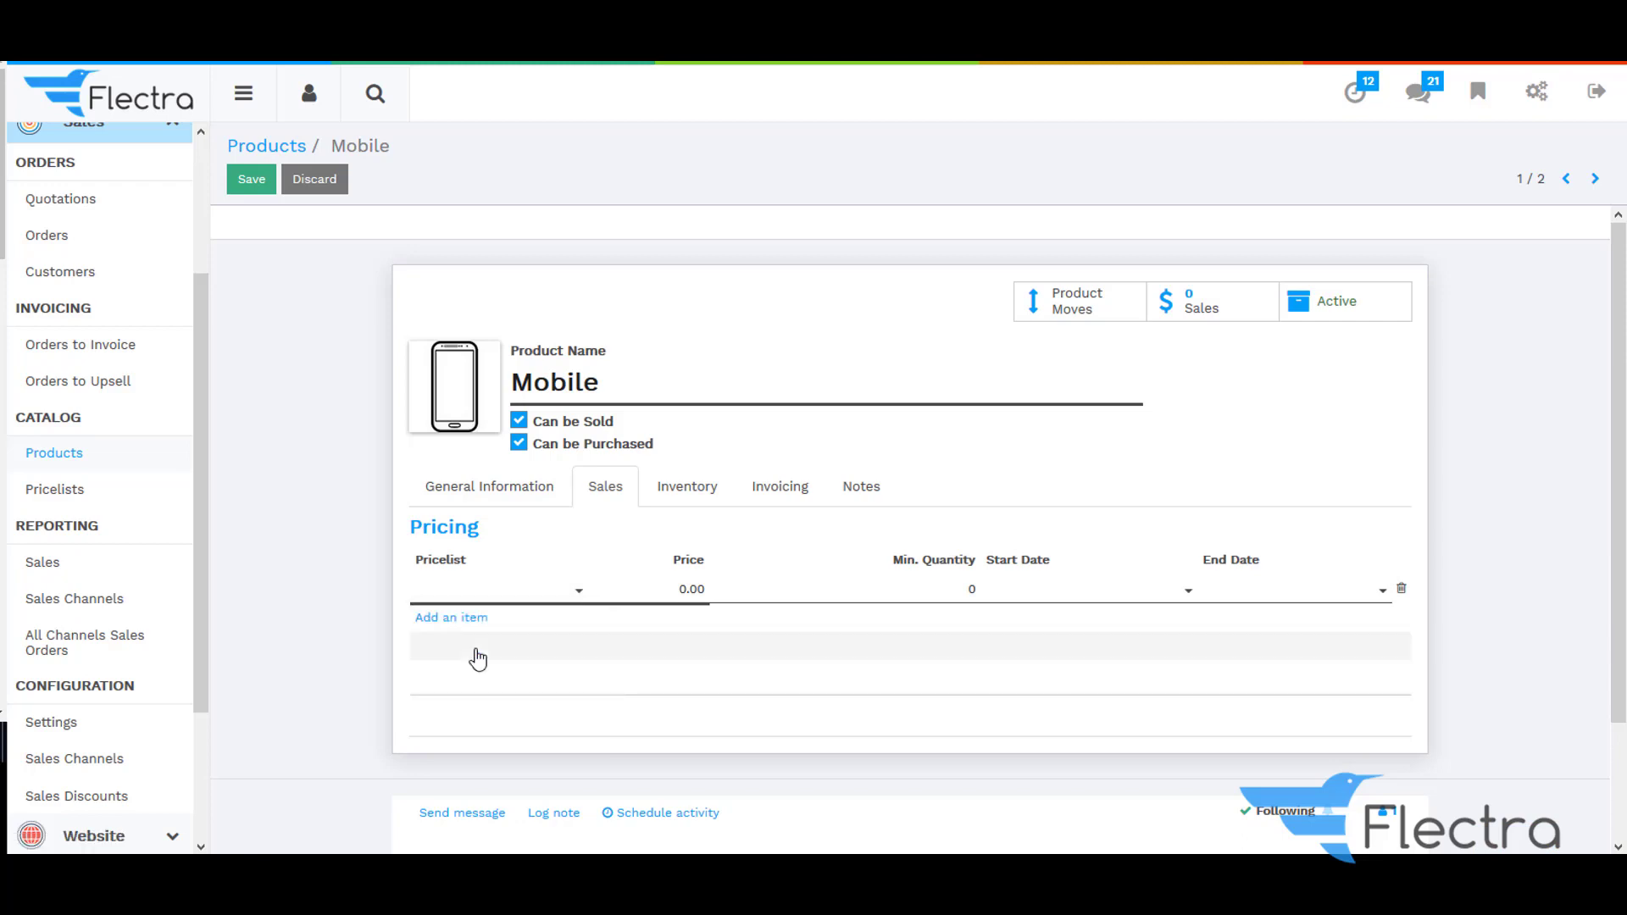
click(456, 596)
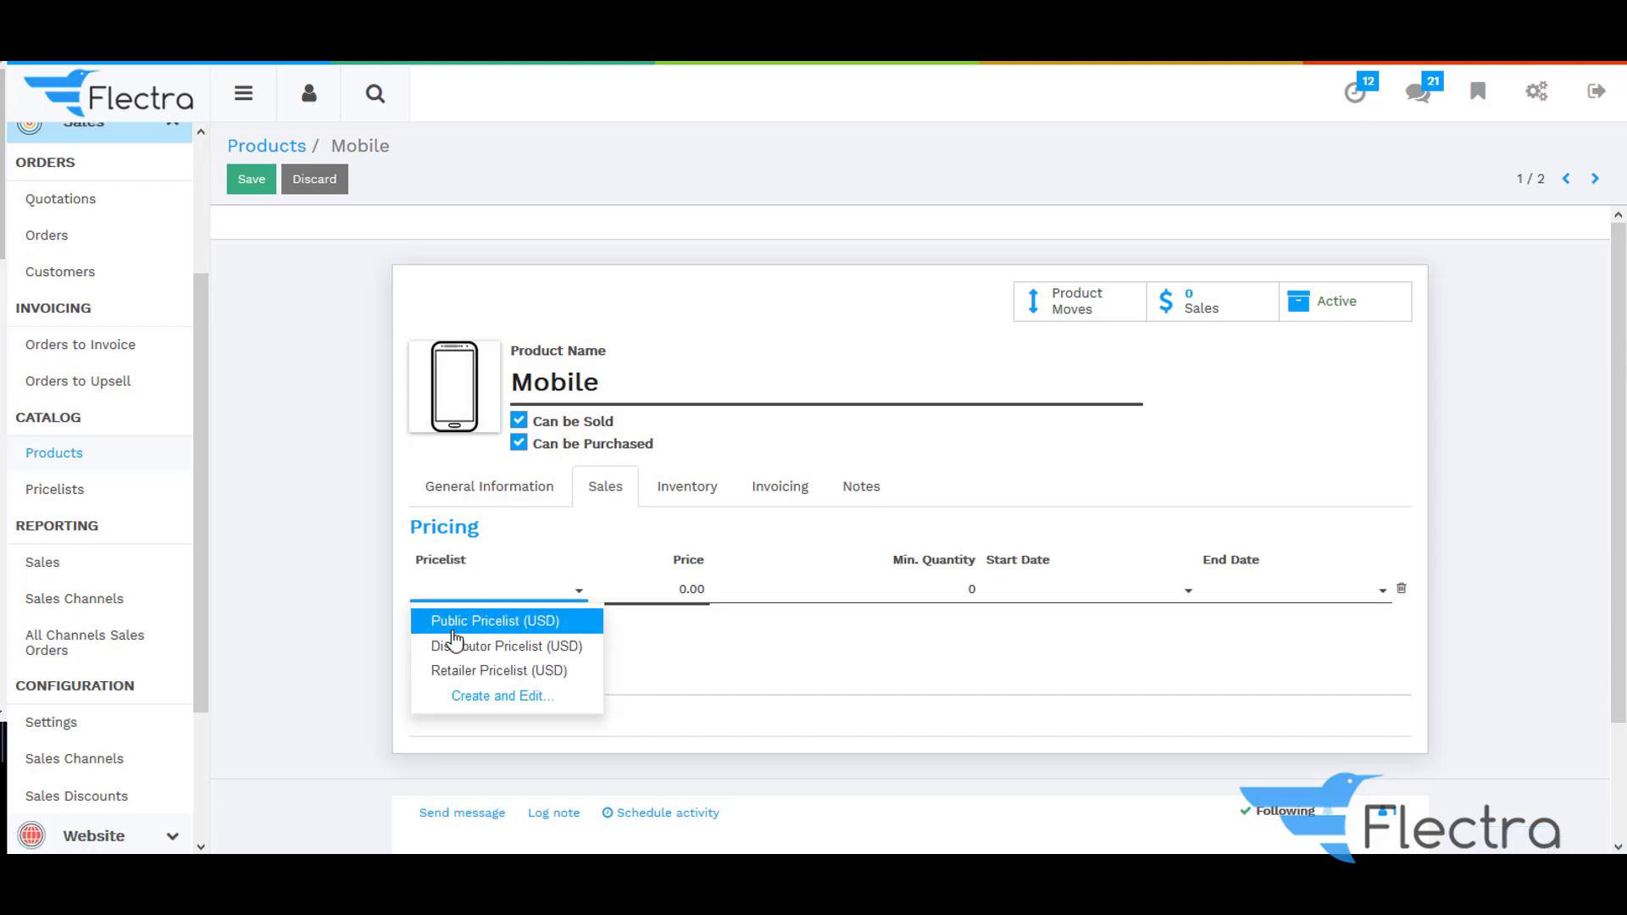
click(468, 674)
click(668, 588)
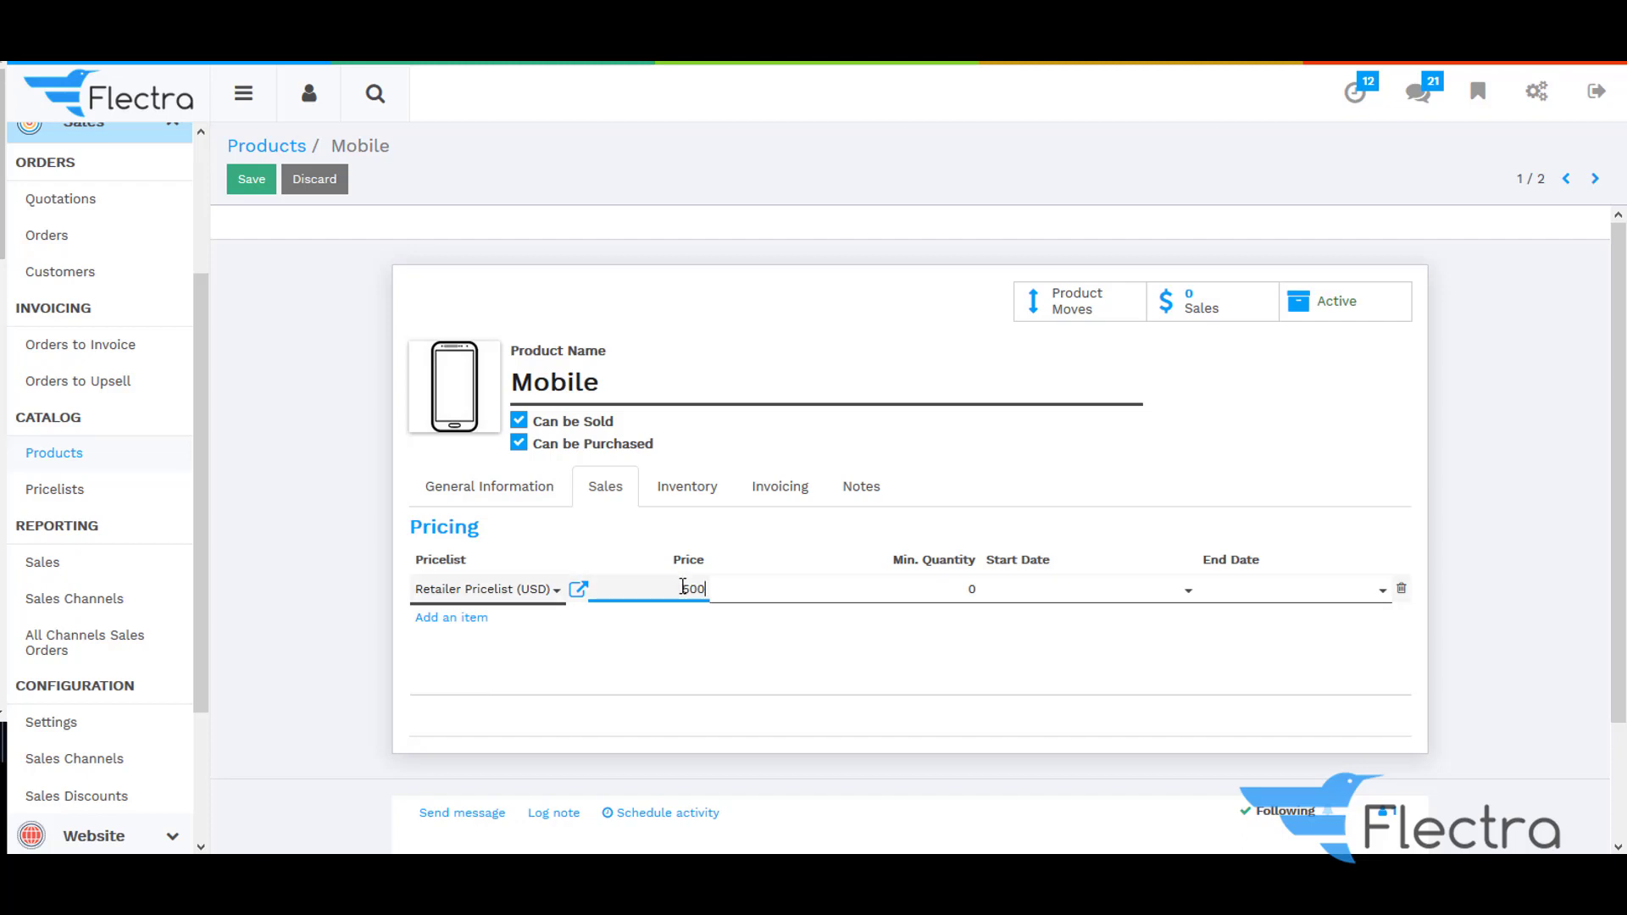
Add a Distributor Pricelist (USD) line to Mobile with price 400 and minimum quantity 5, and save the product.
click(473, 620)
click(469, 619)
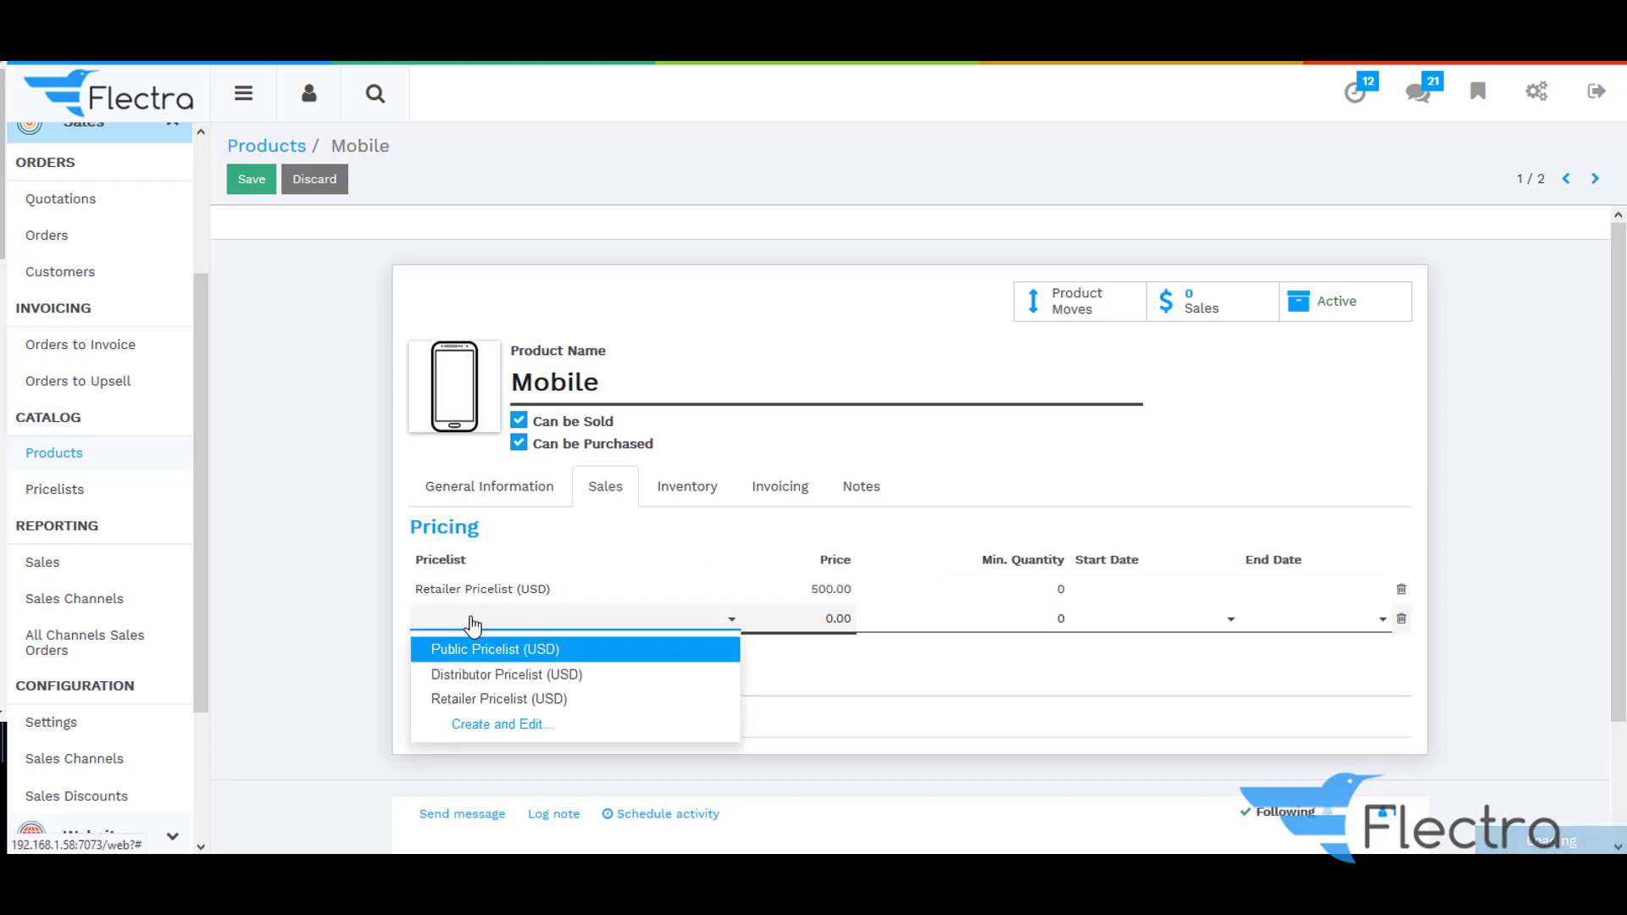
click(479, 683)
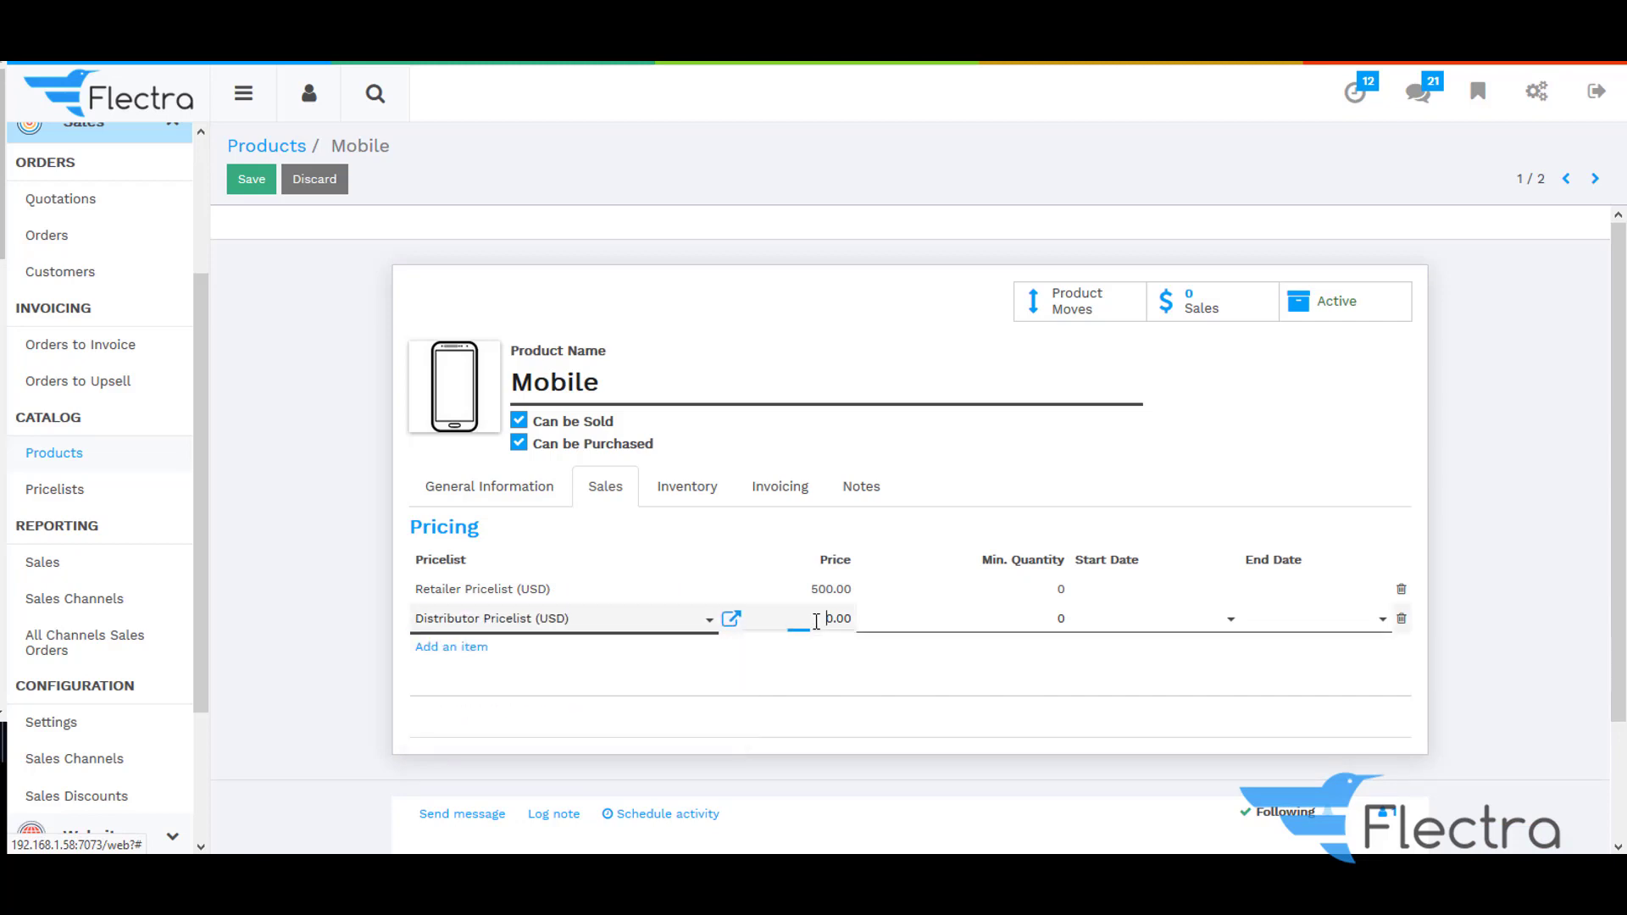
click(816, 621)
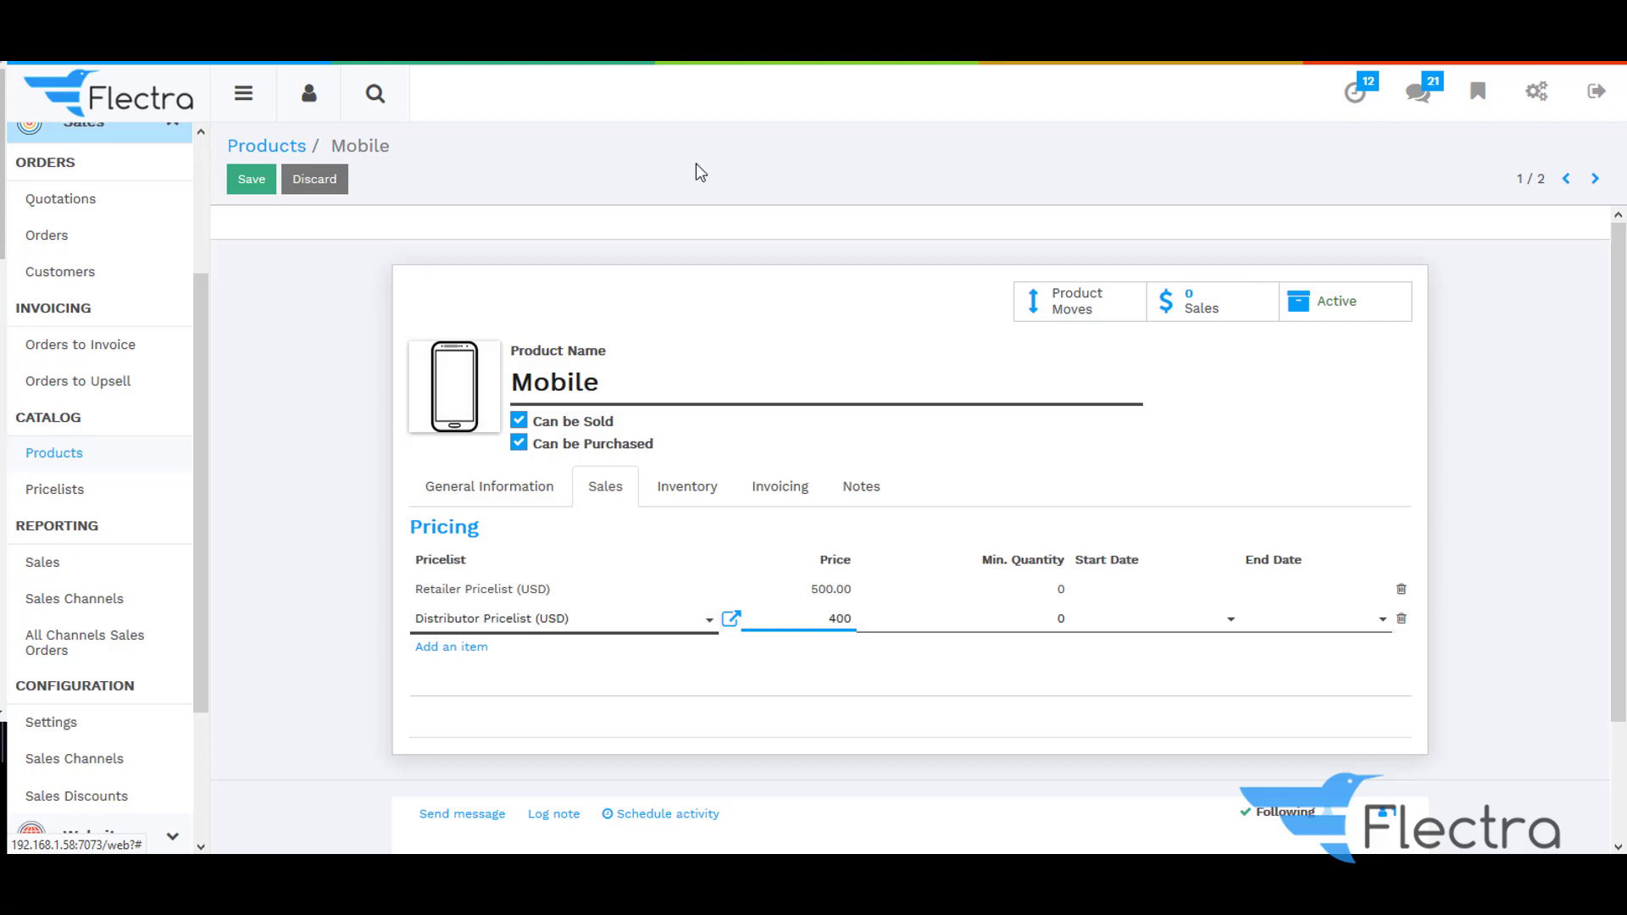
click(1050, 621)
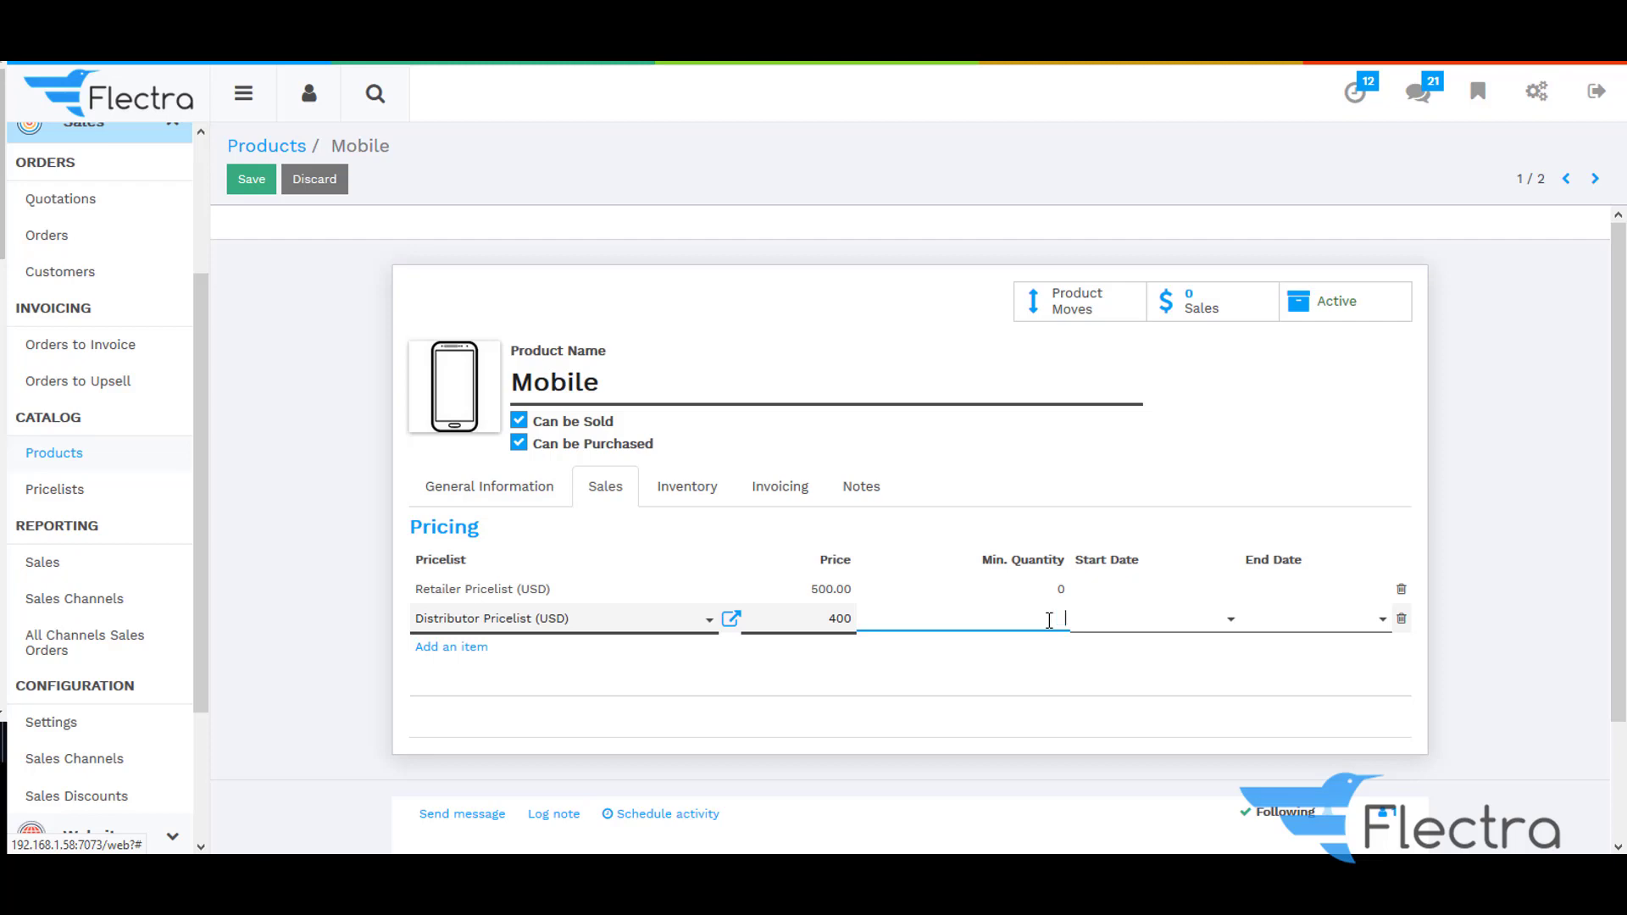
click(1162, 512)
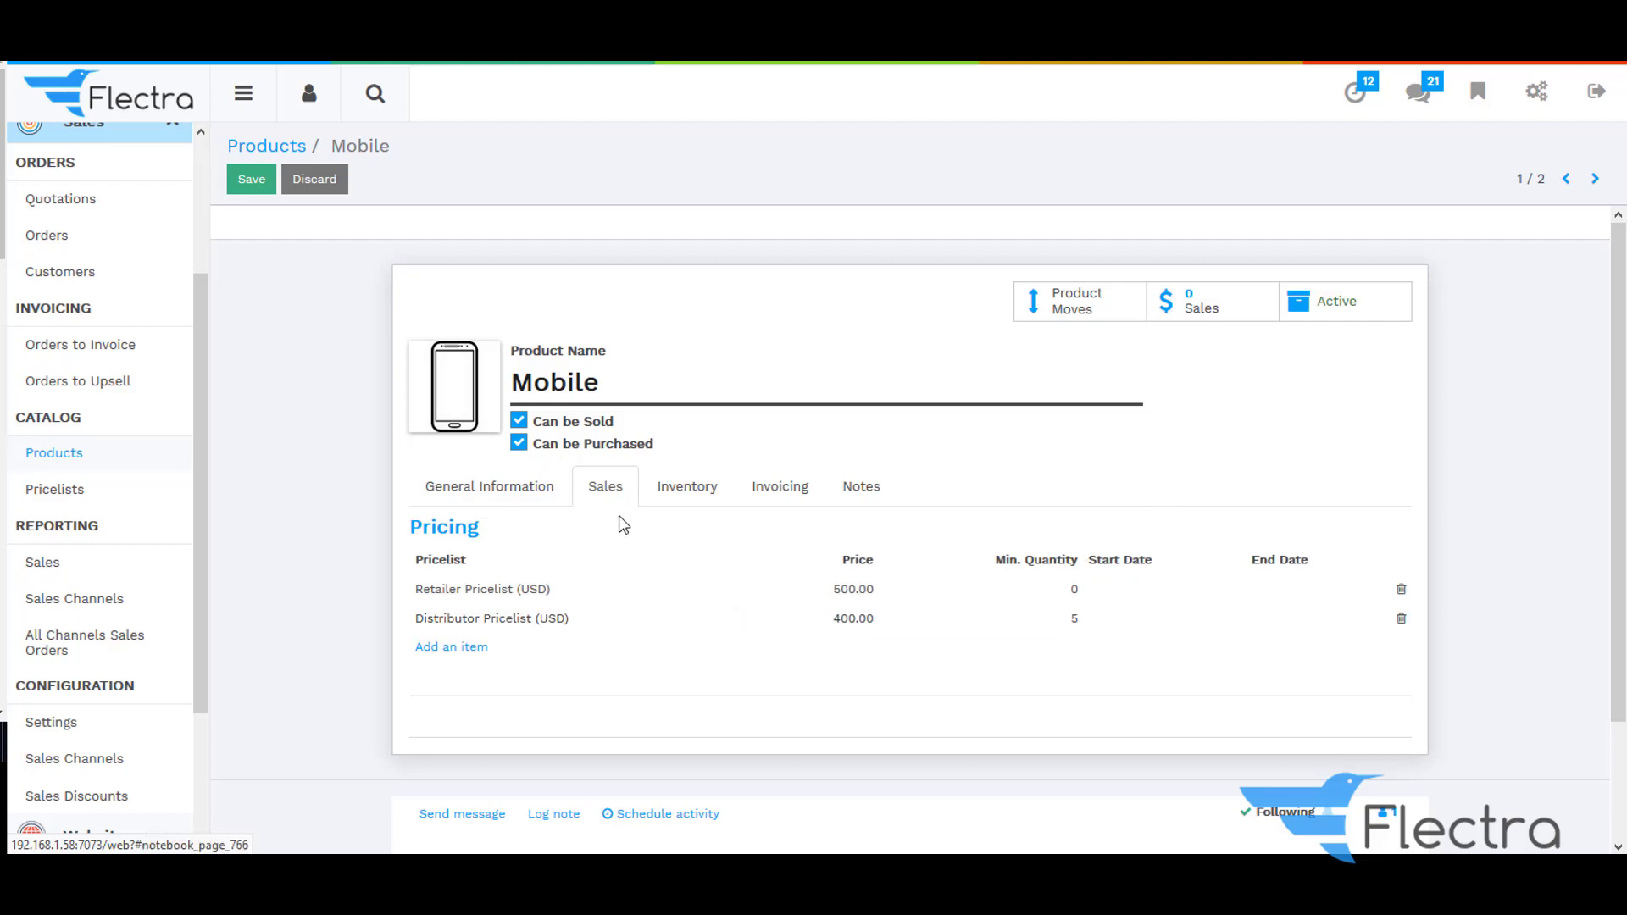
click(251, 192)
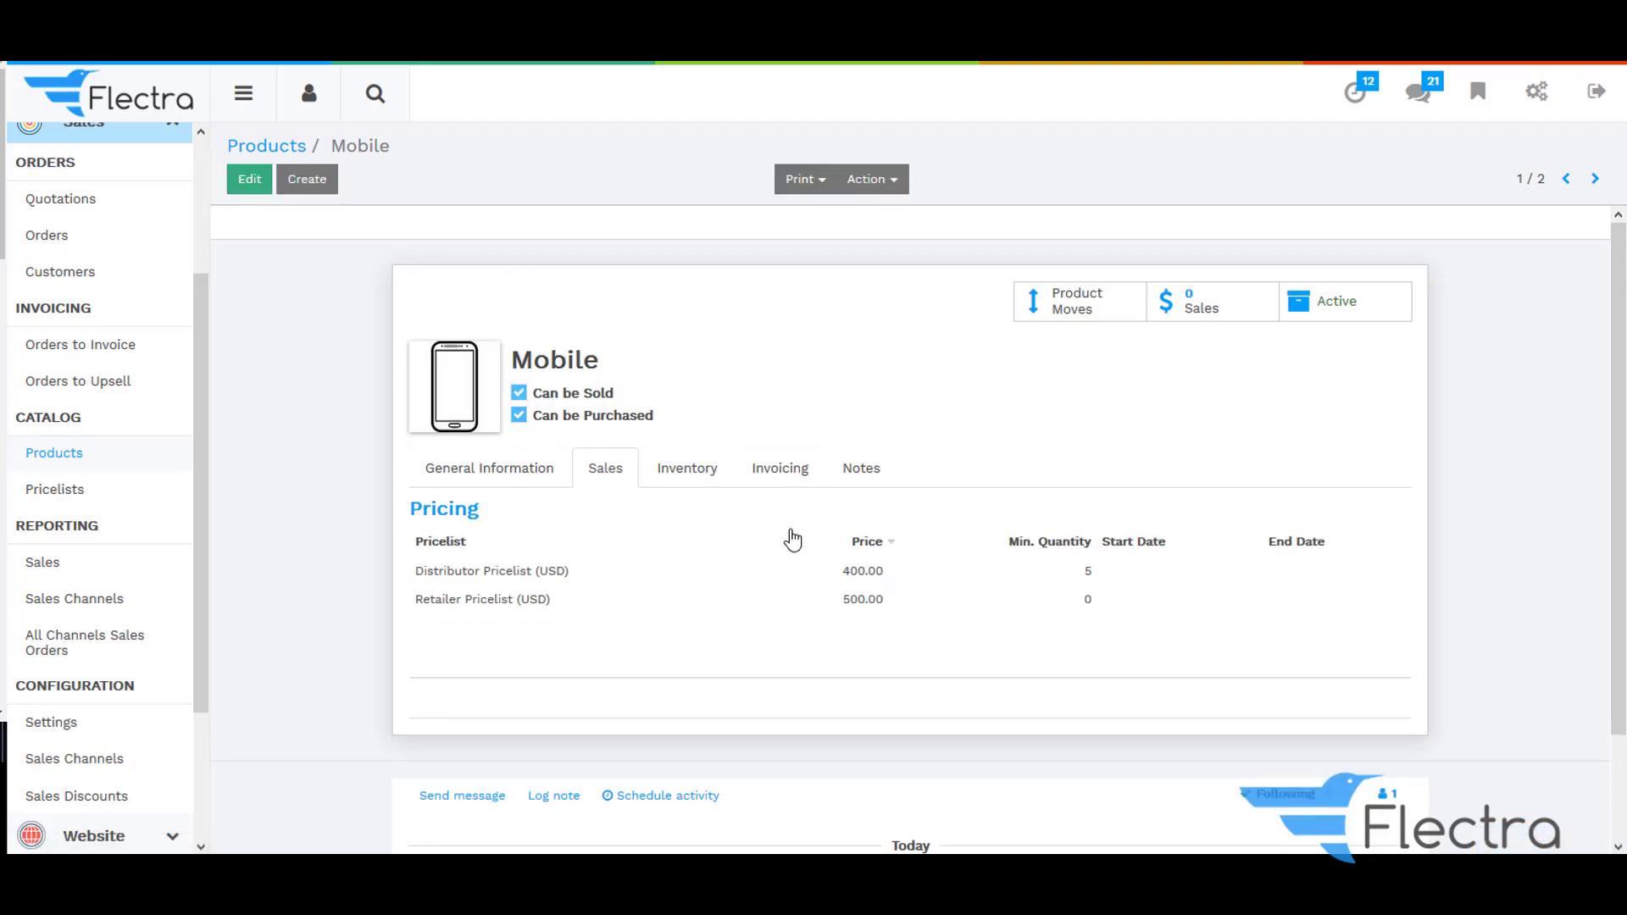
Return to the product list, replace the search with "table" and open the Tablet product.
click(263, 152)
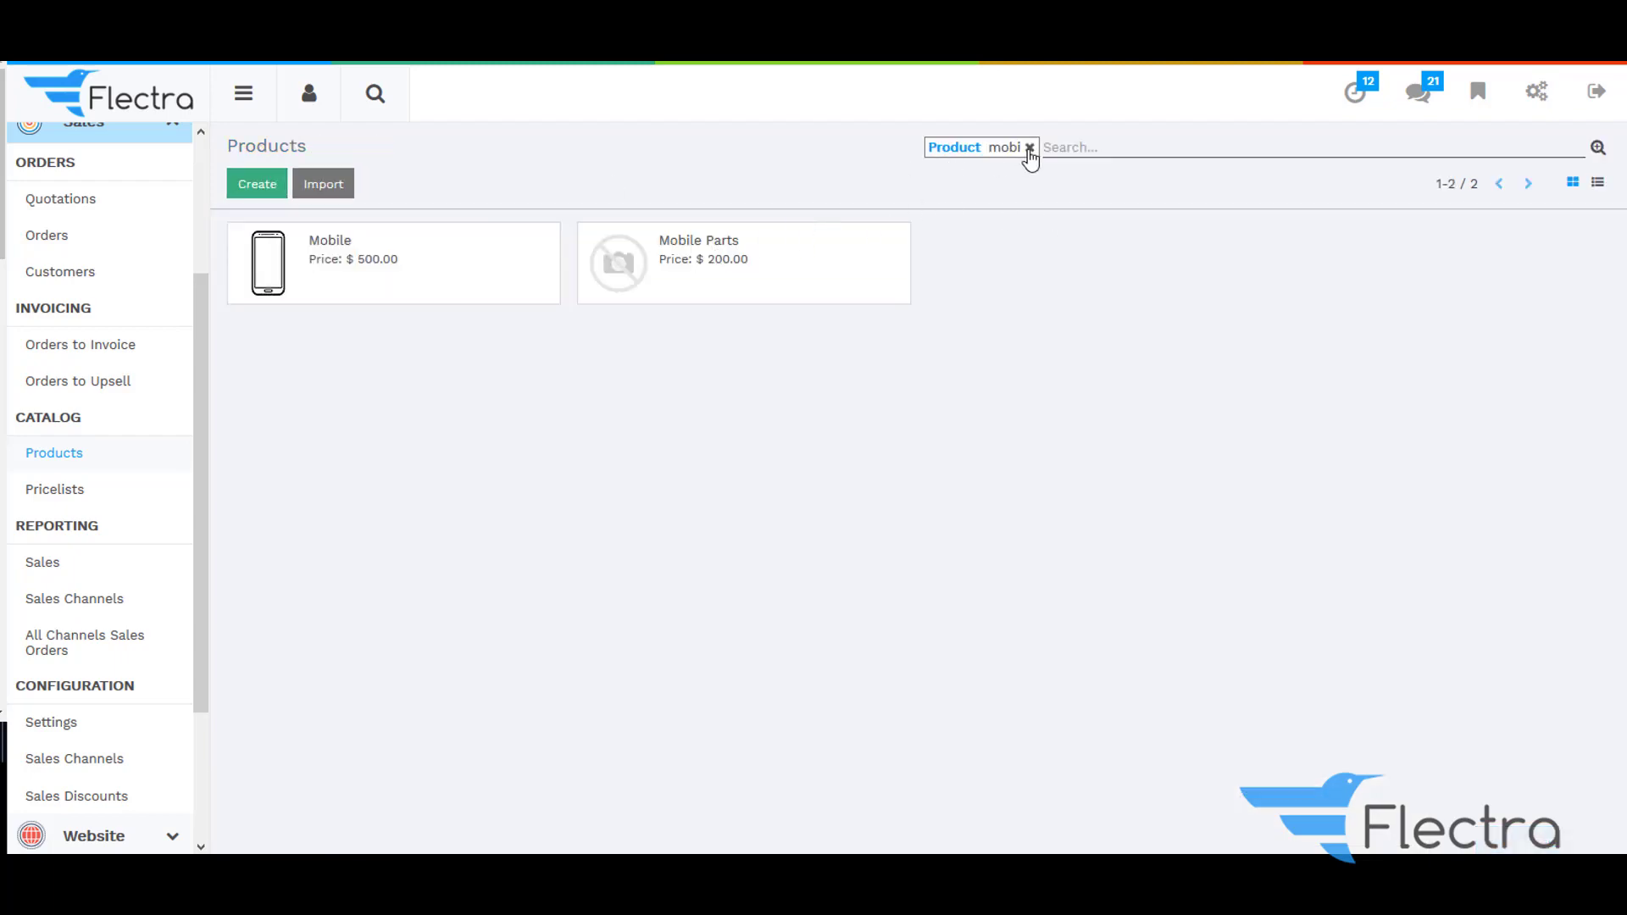
click(1030, 148)
text(ta)
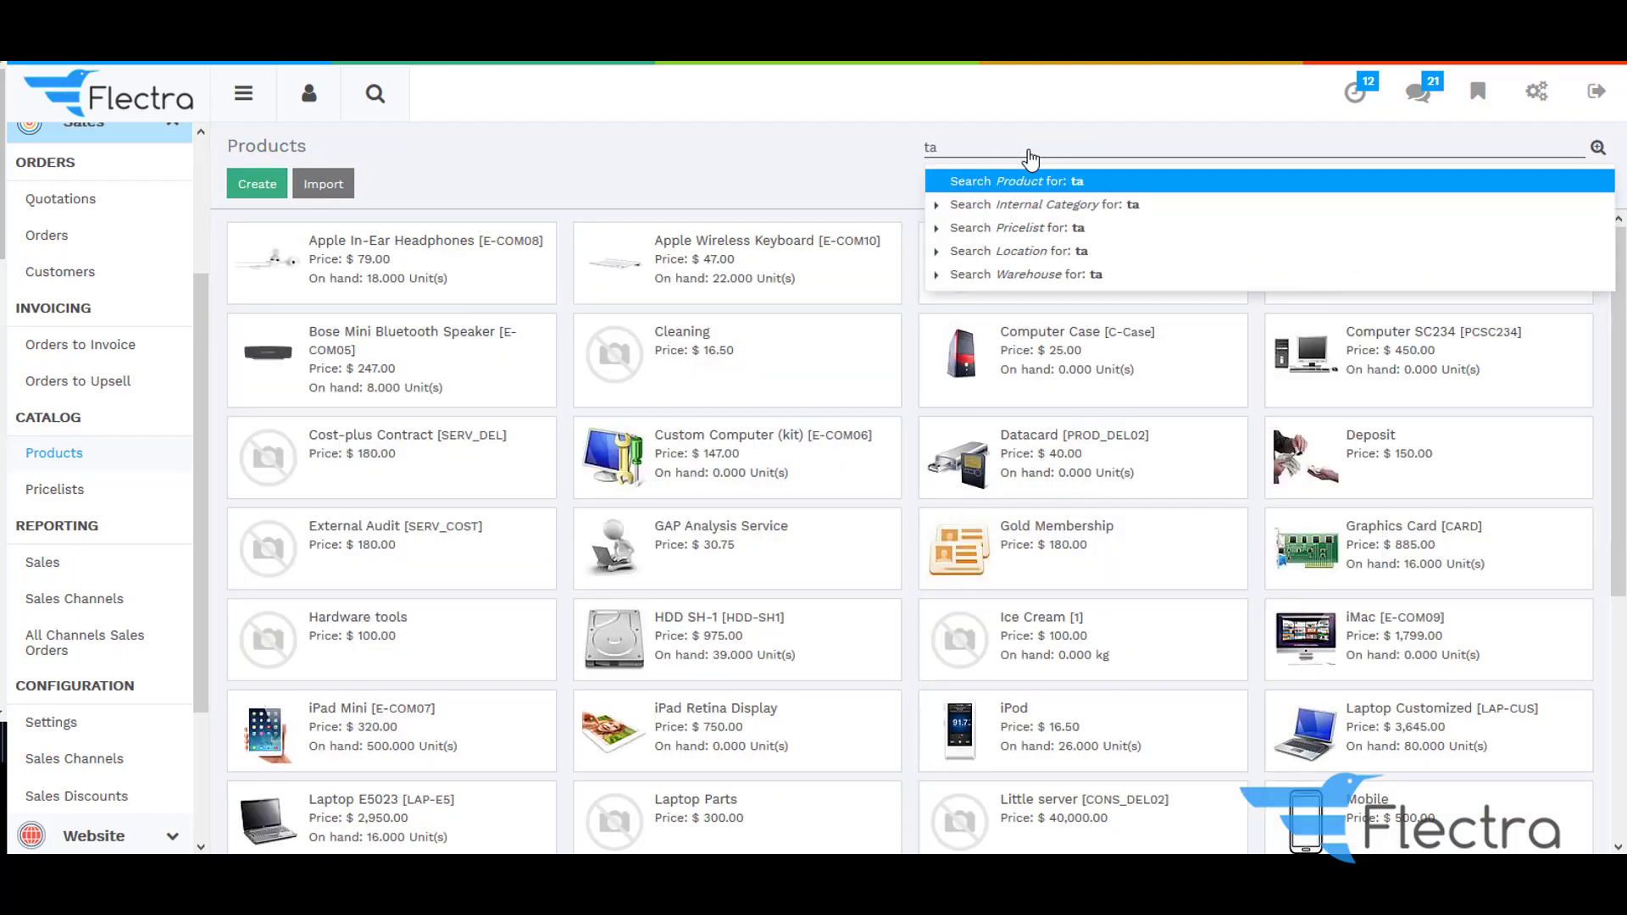
text(ble)
key(Return)
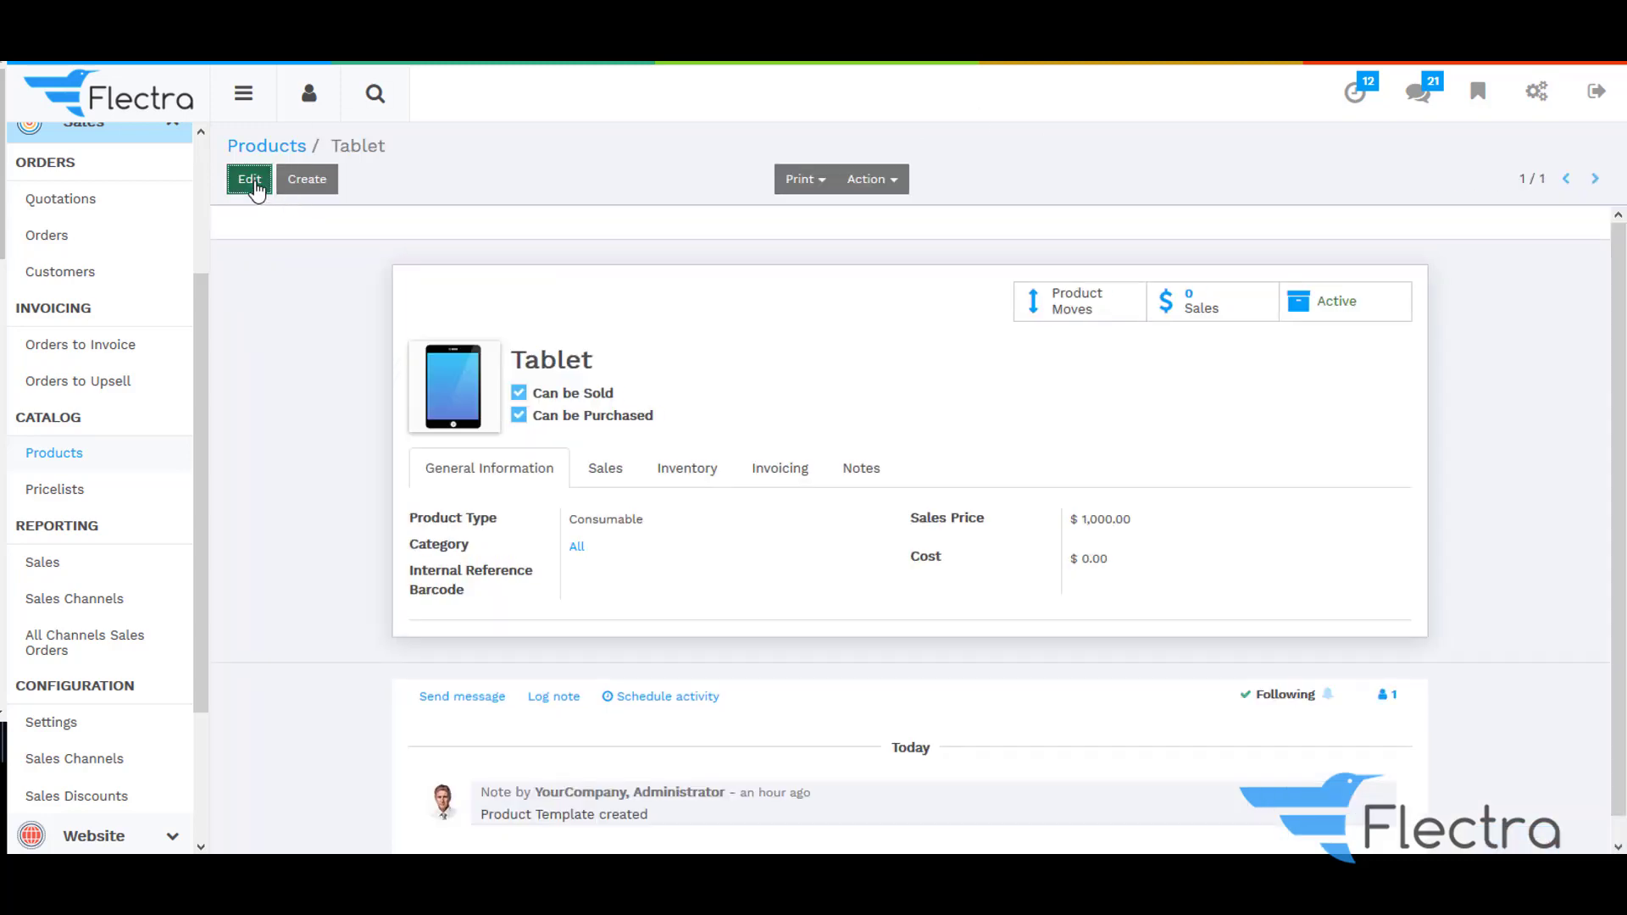
Edit the Tablet product and add a Retailer Pricelist (USD) line with price 1000 and minimum quantity 1.
click(241, 181)
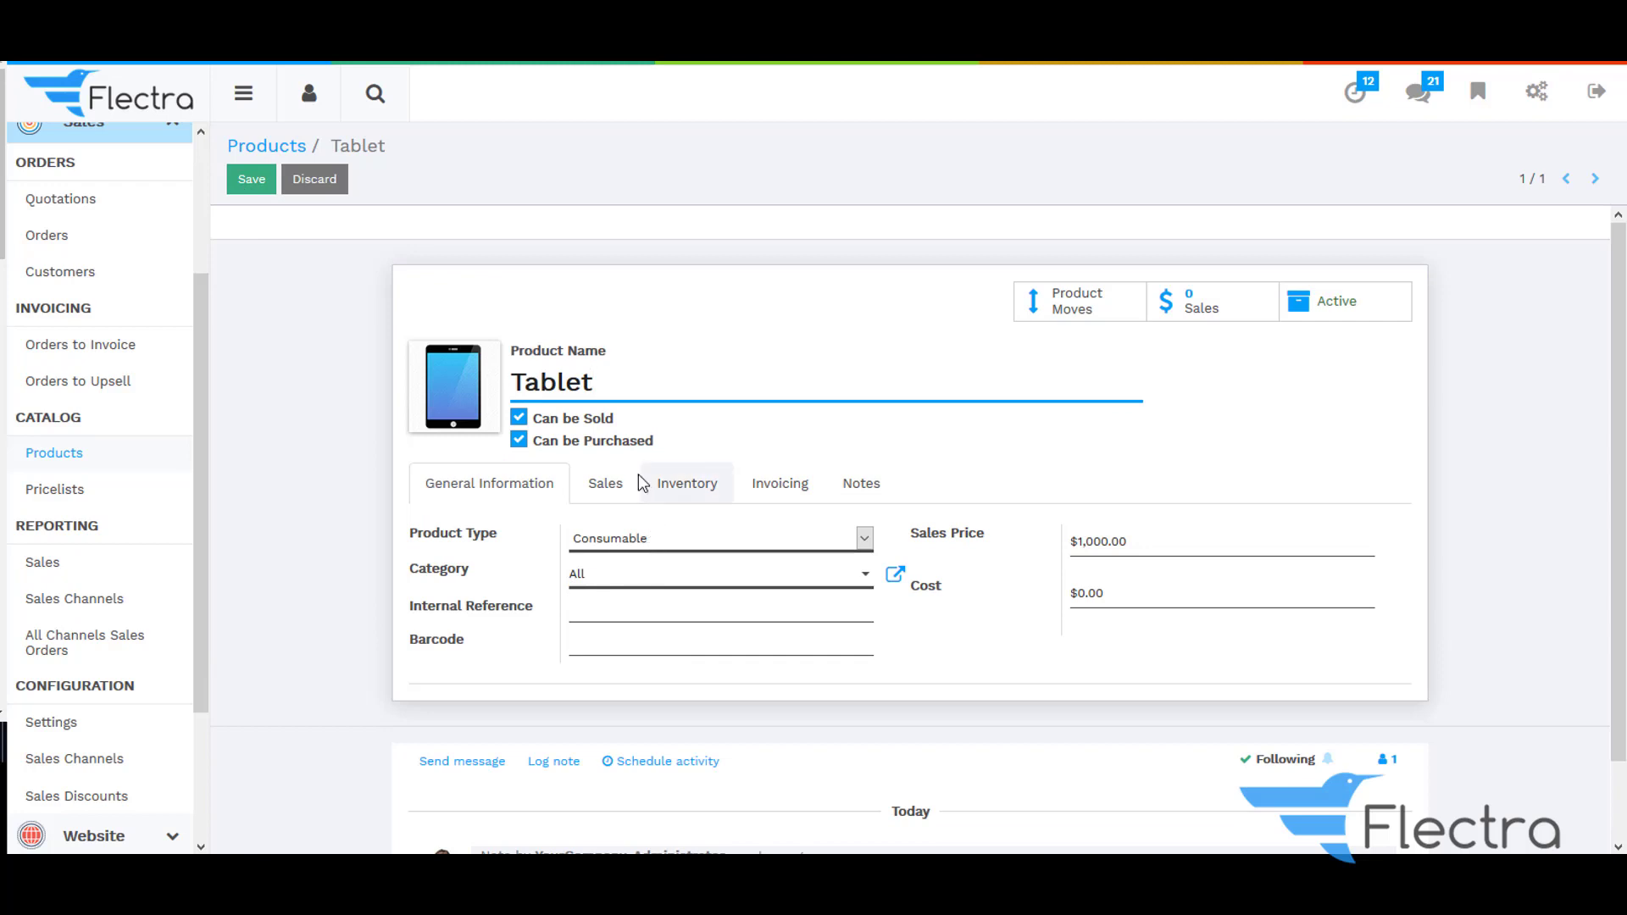
click(605, 487)
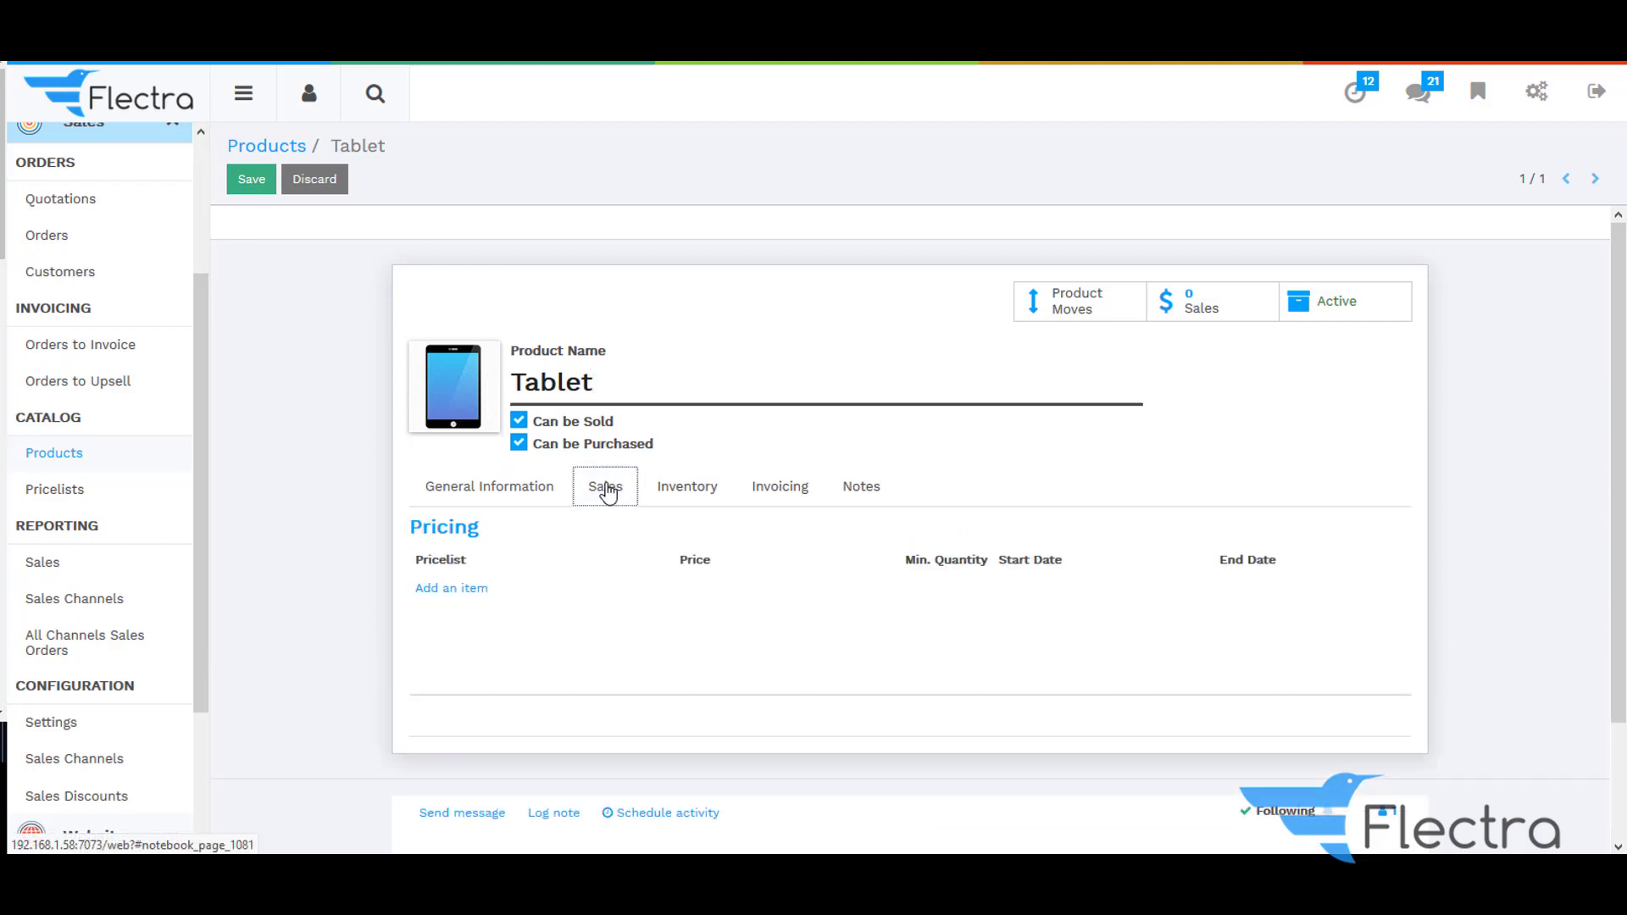
click(462, 592)
click(462, 595)
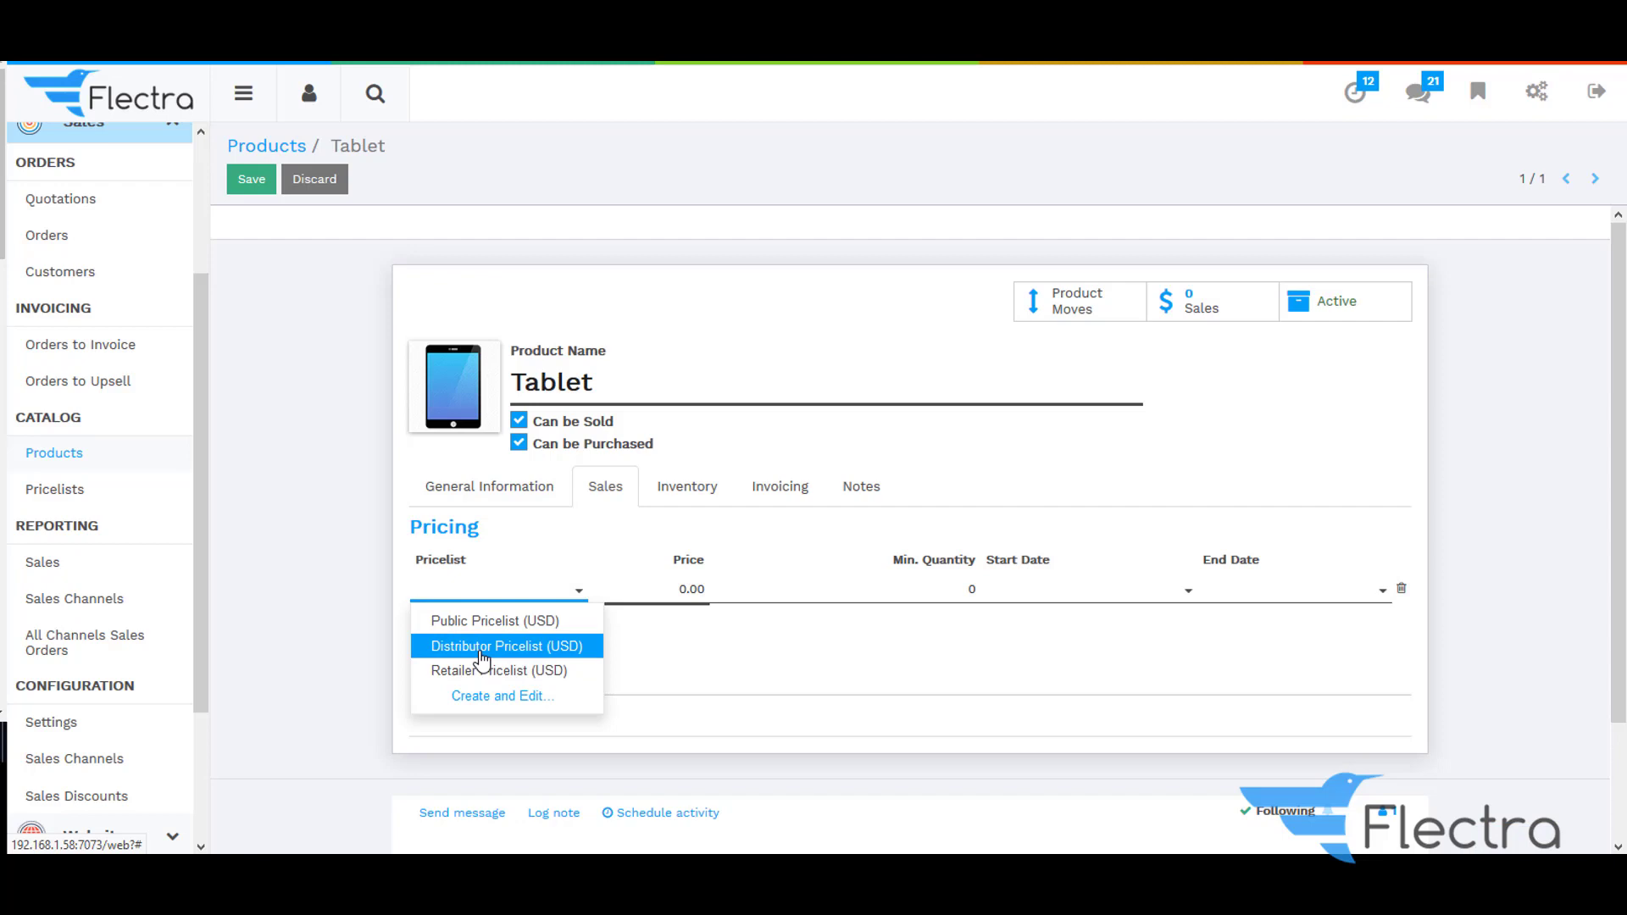
click(483, 672)
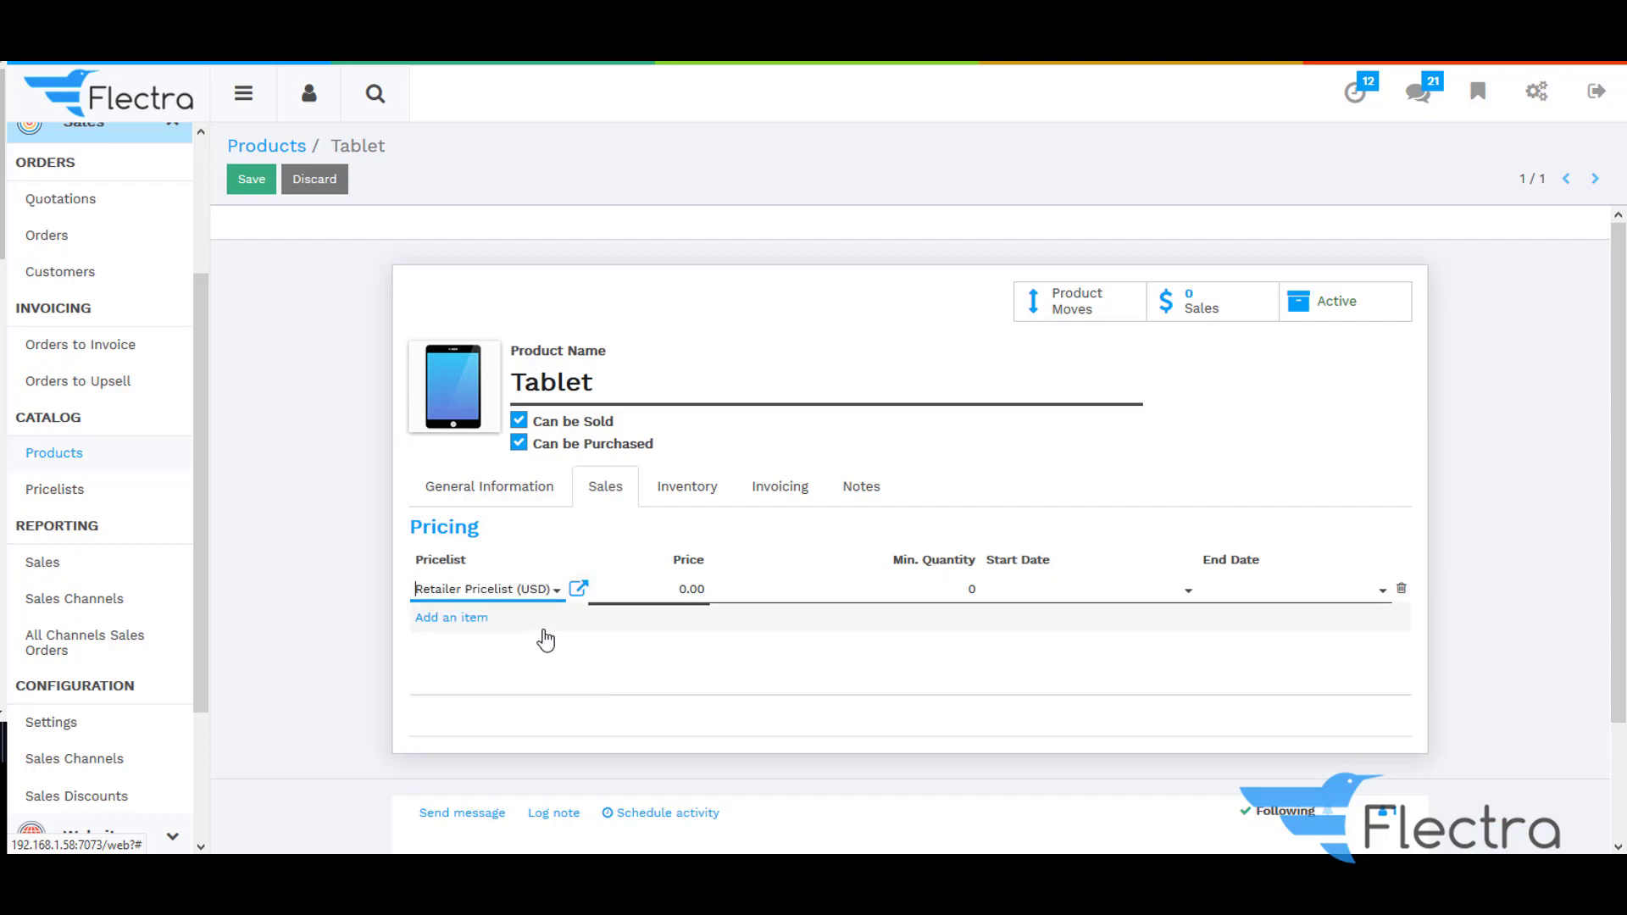
click(679, 591)
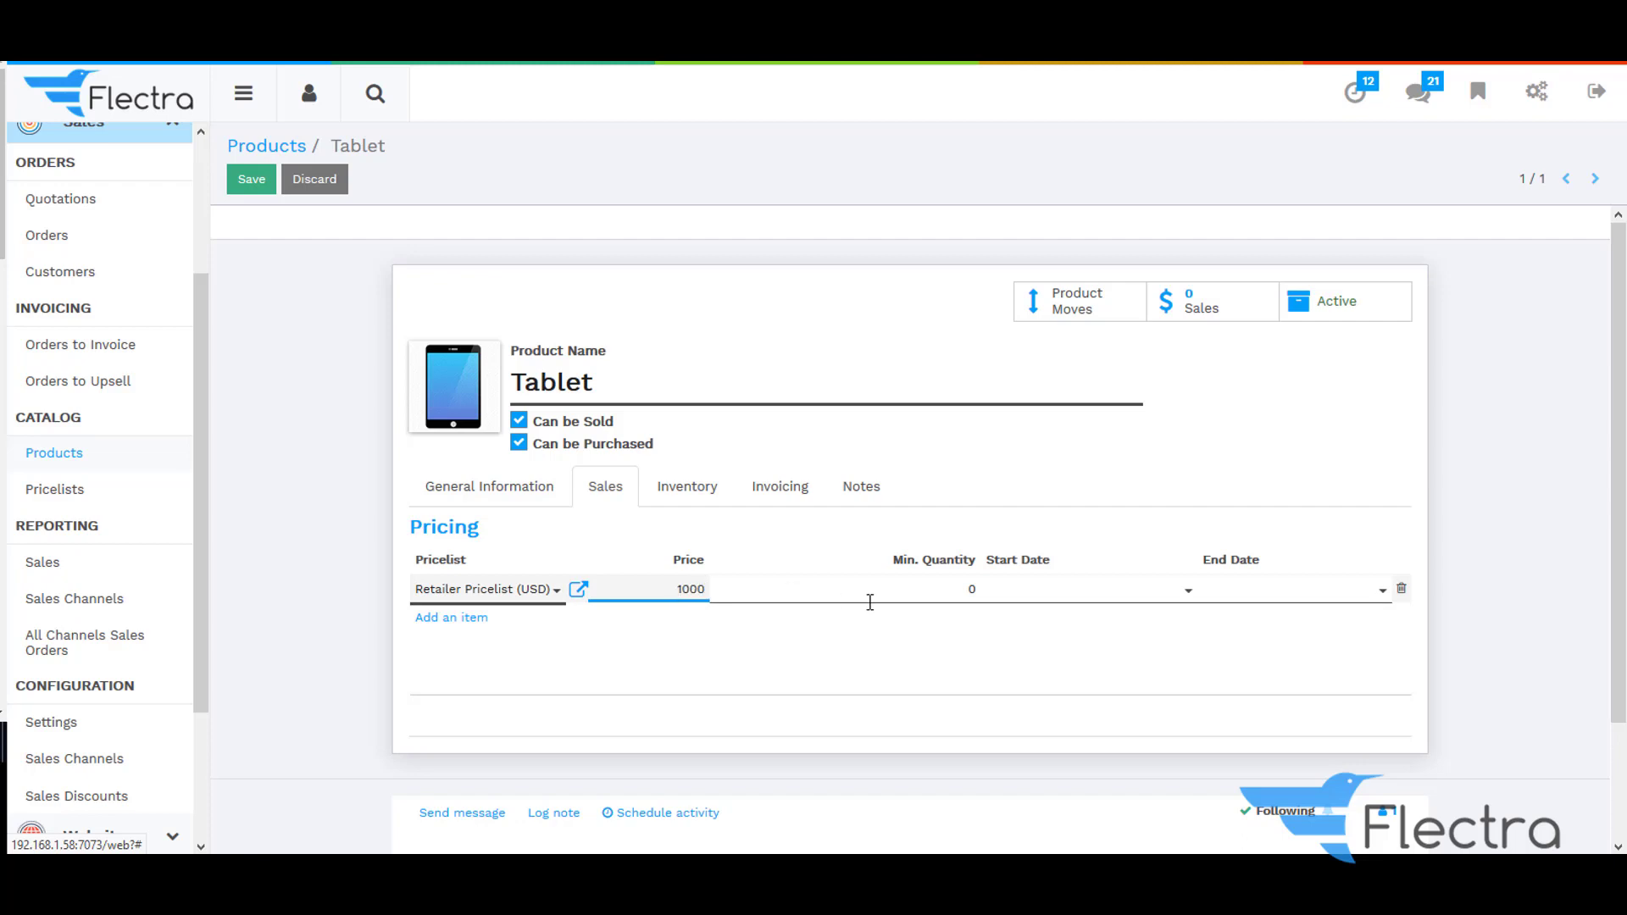
key(Tab)
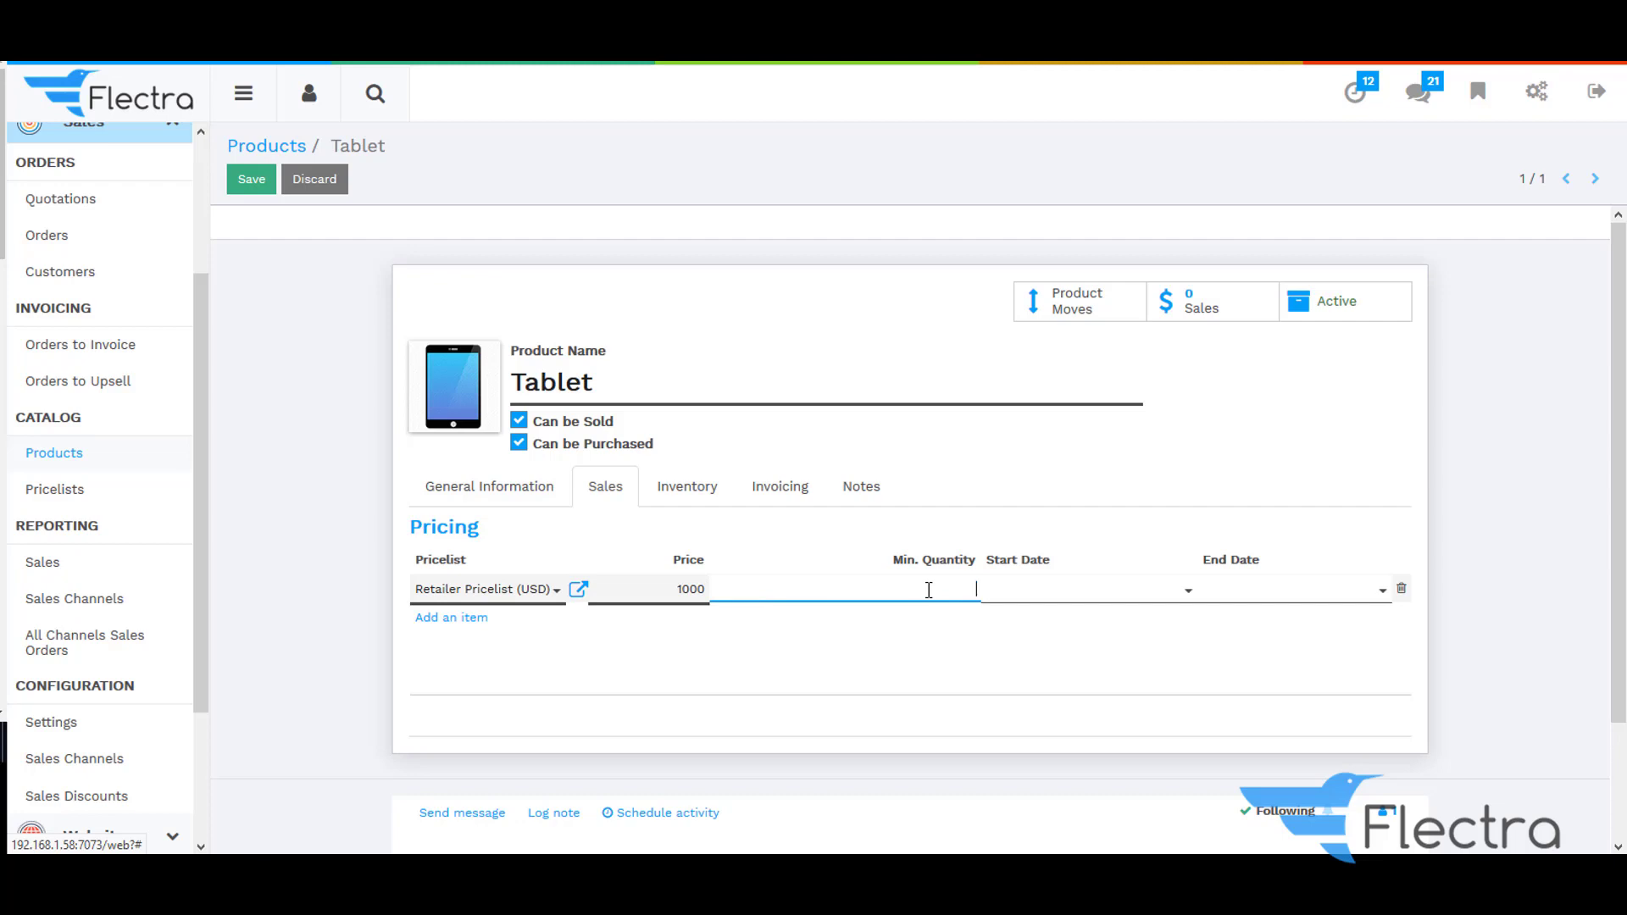
text(1)
Add a Distributor Pricelist (USD) line to Tablet with price 800 and minimum quantity 10, and save the product.
click(458, 618)
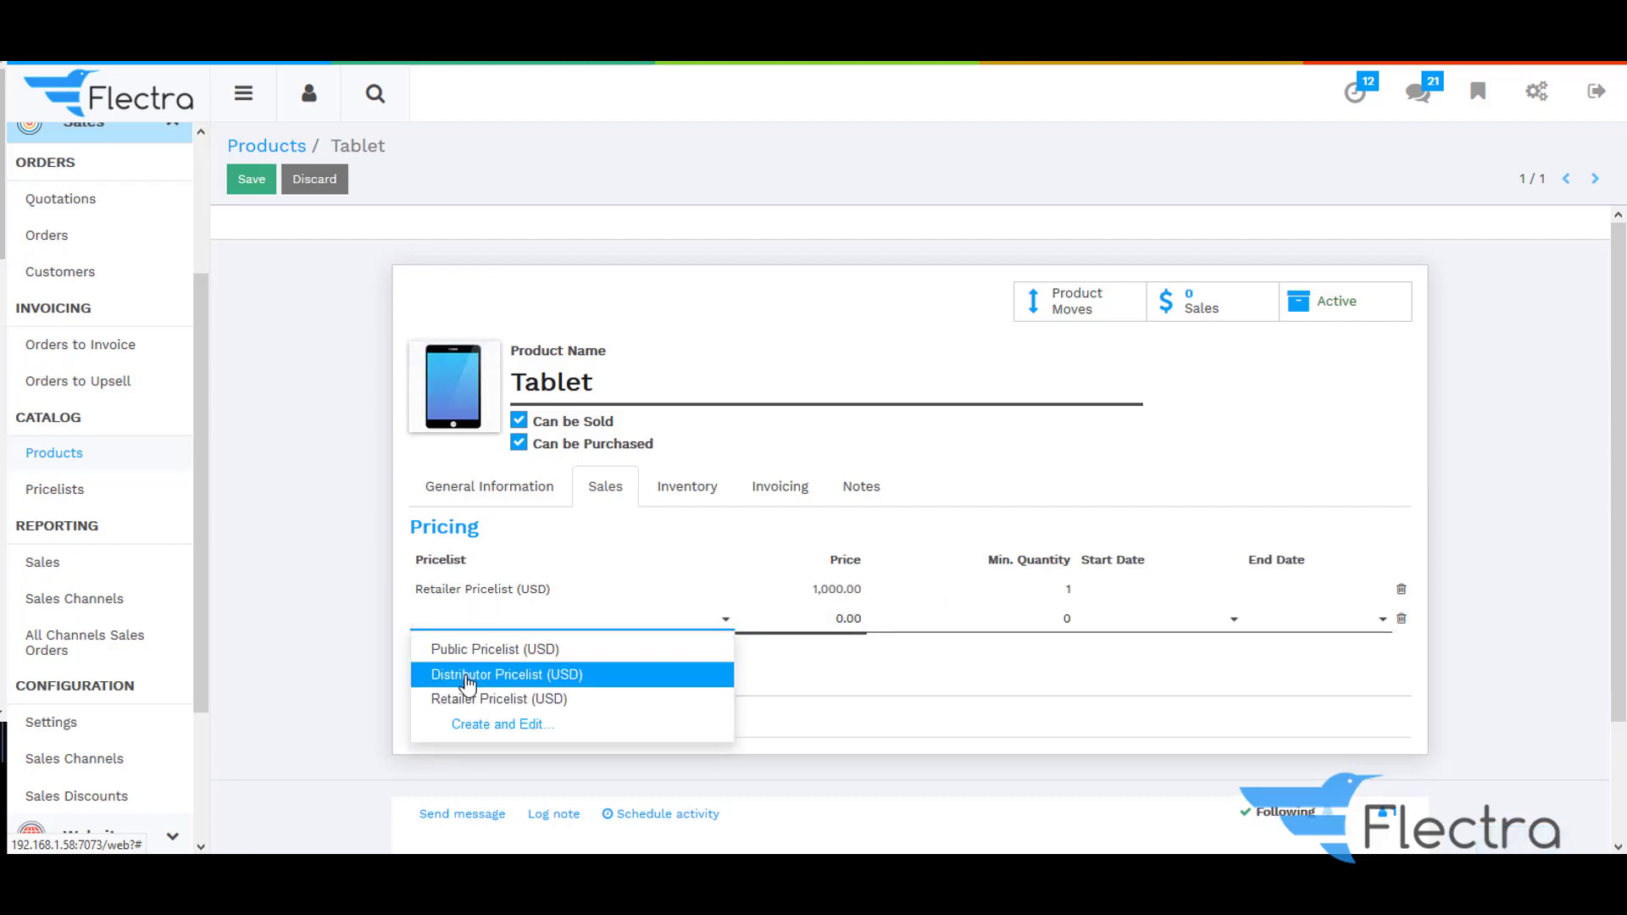
click(468, 683)
click(820, 619)
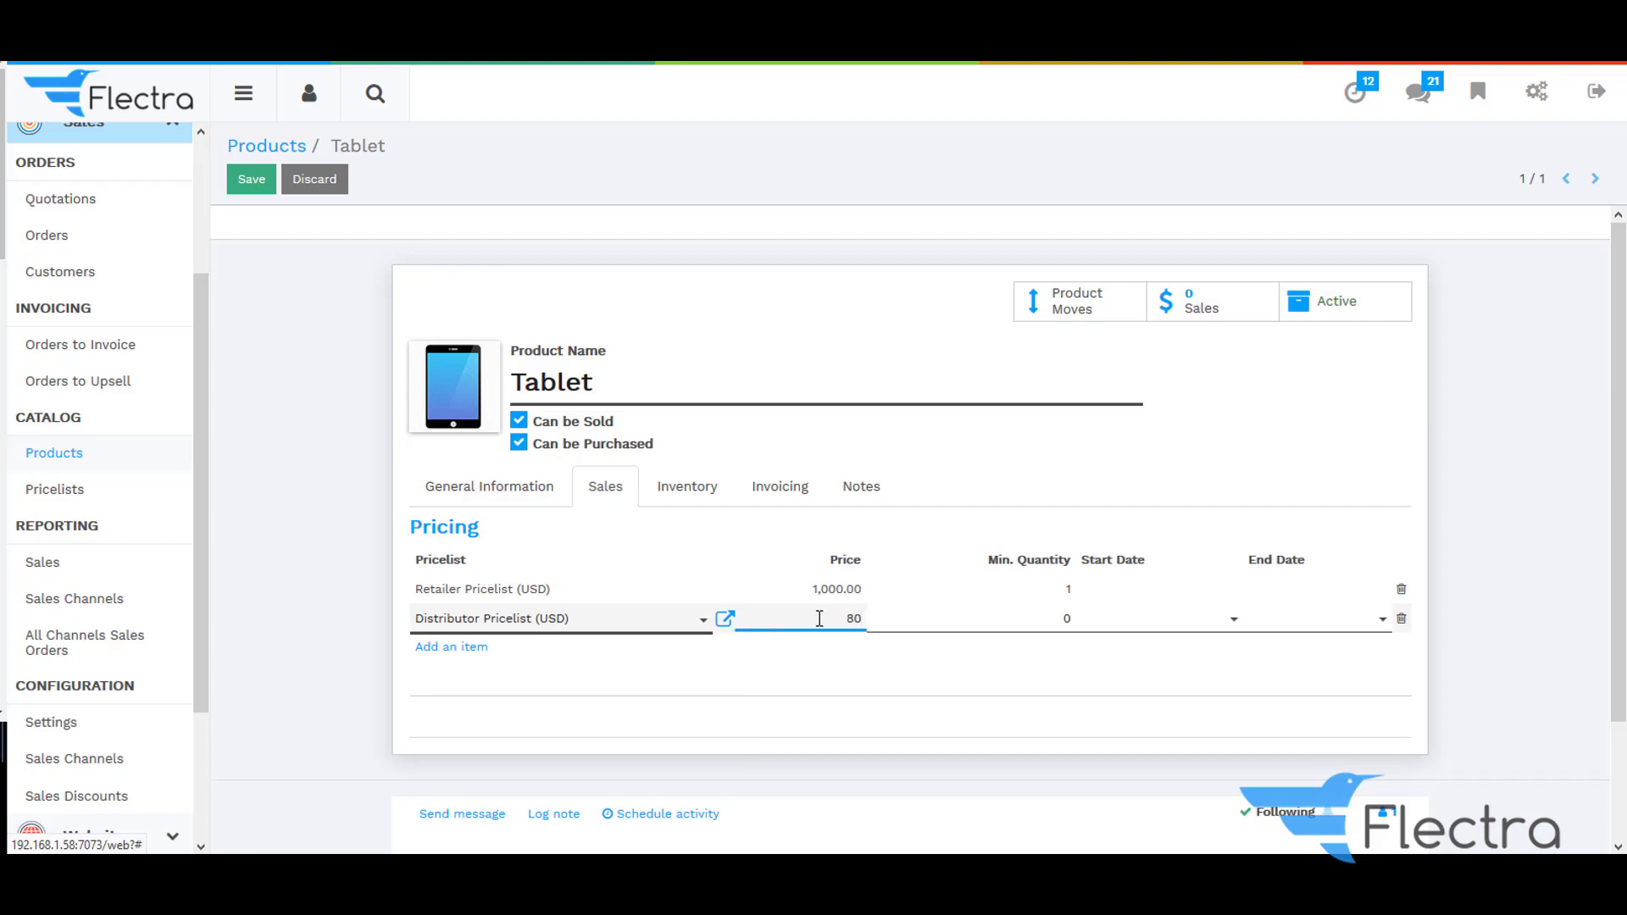
key(Tab)
click(1051, 475)
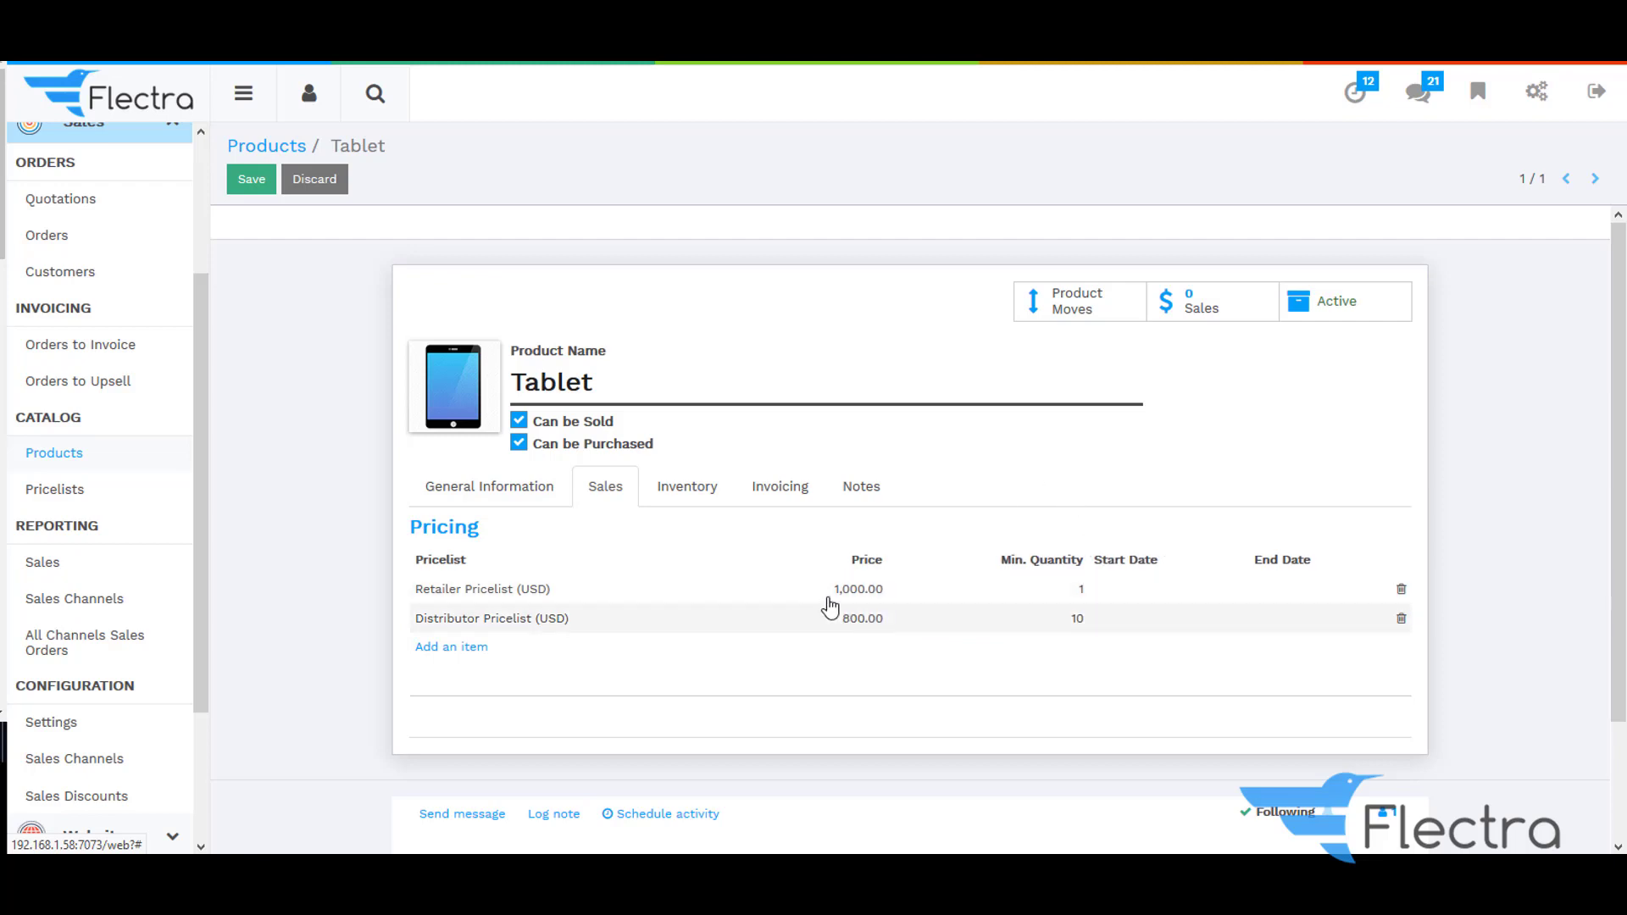
click(248, 188)
Return to the product list and replace the current search with a product search for "mo".
click(260, 149)
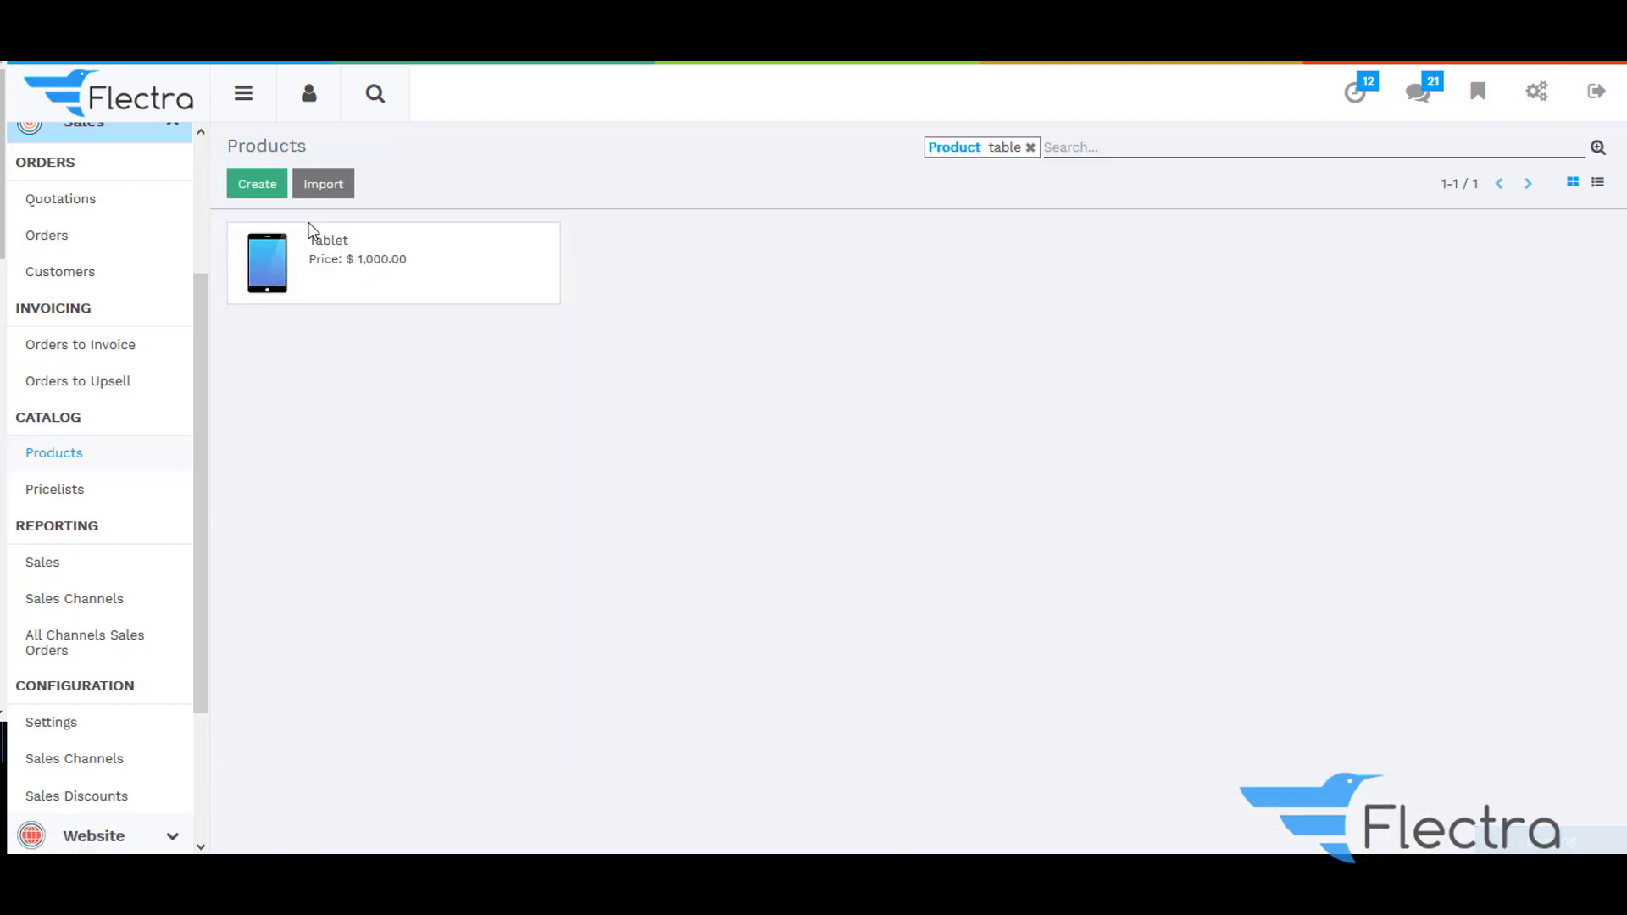
click(1030, 148)
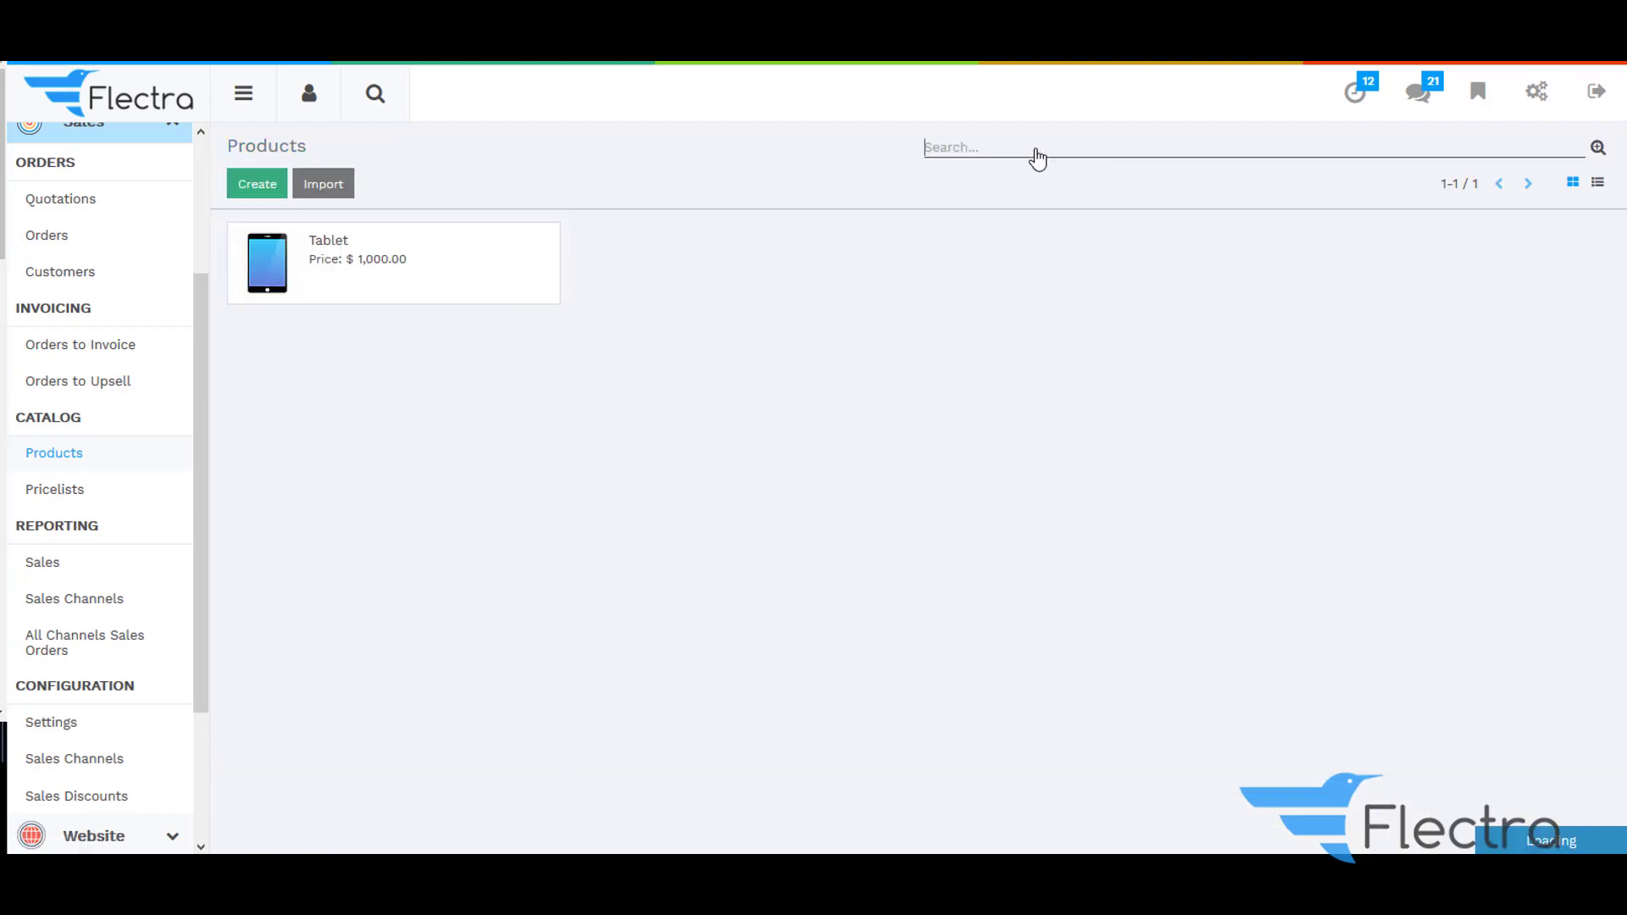
text(mo)
key(Return)
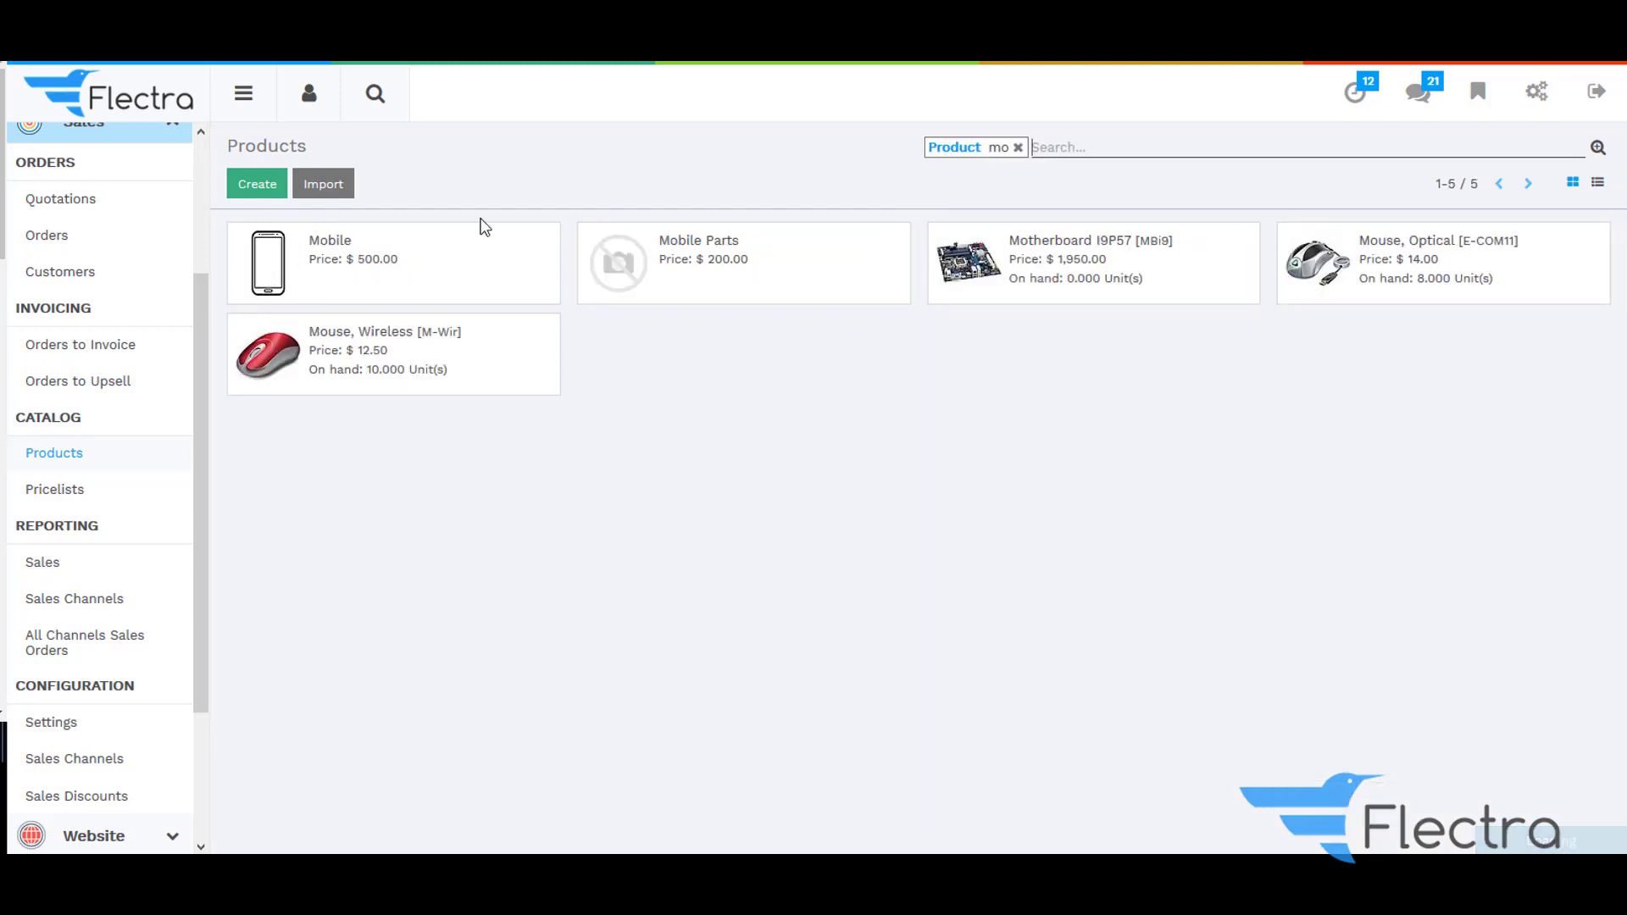
Open the sales customers list and start a new company customer named Retailer.
scroll(169, 441, up, 3)
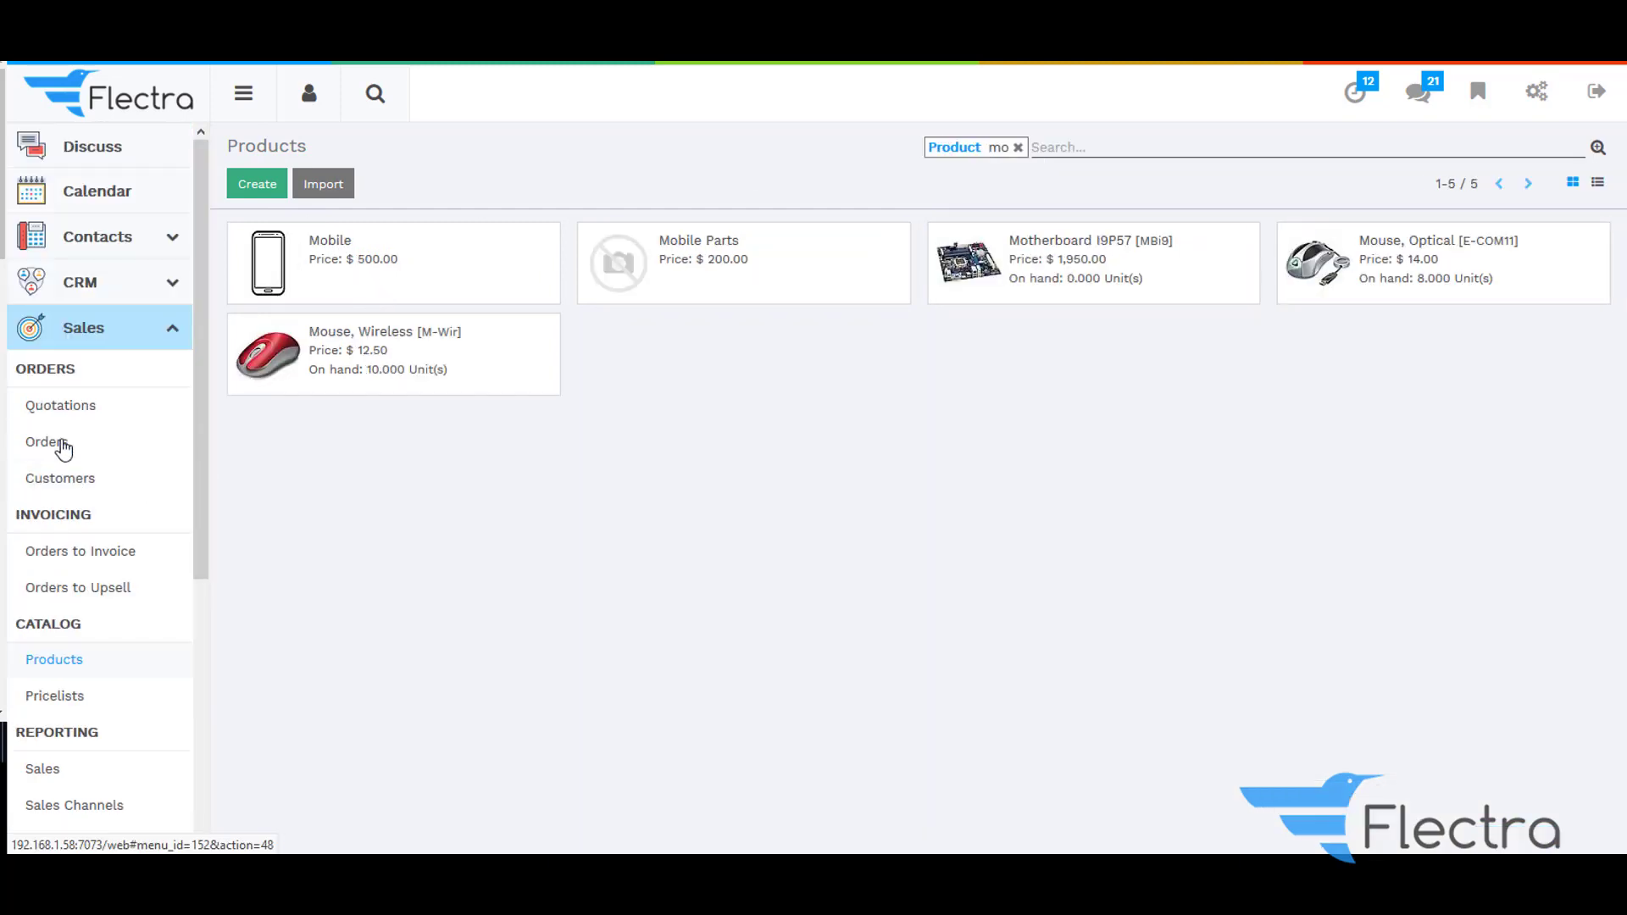
click(80, 479)
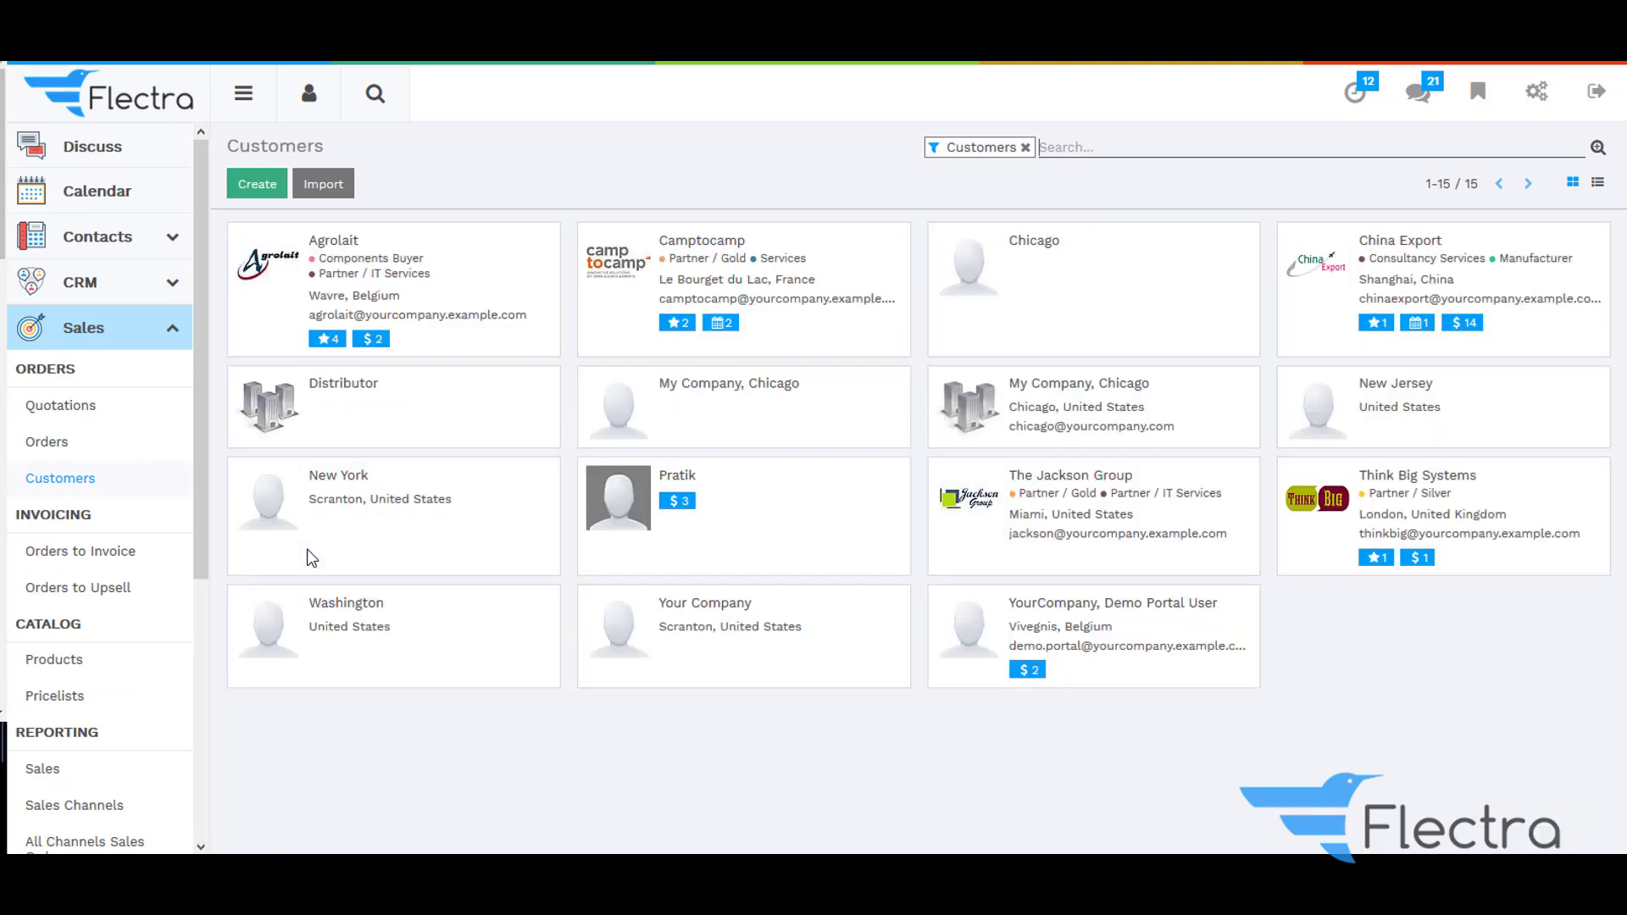
click(271, 193)
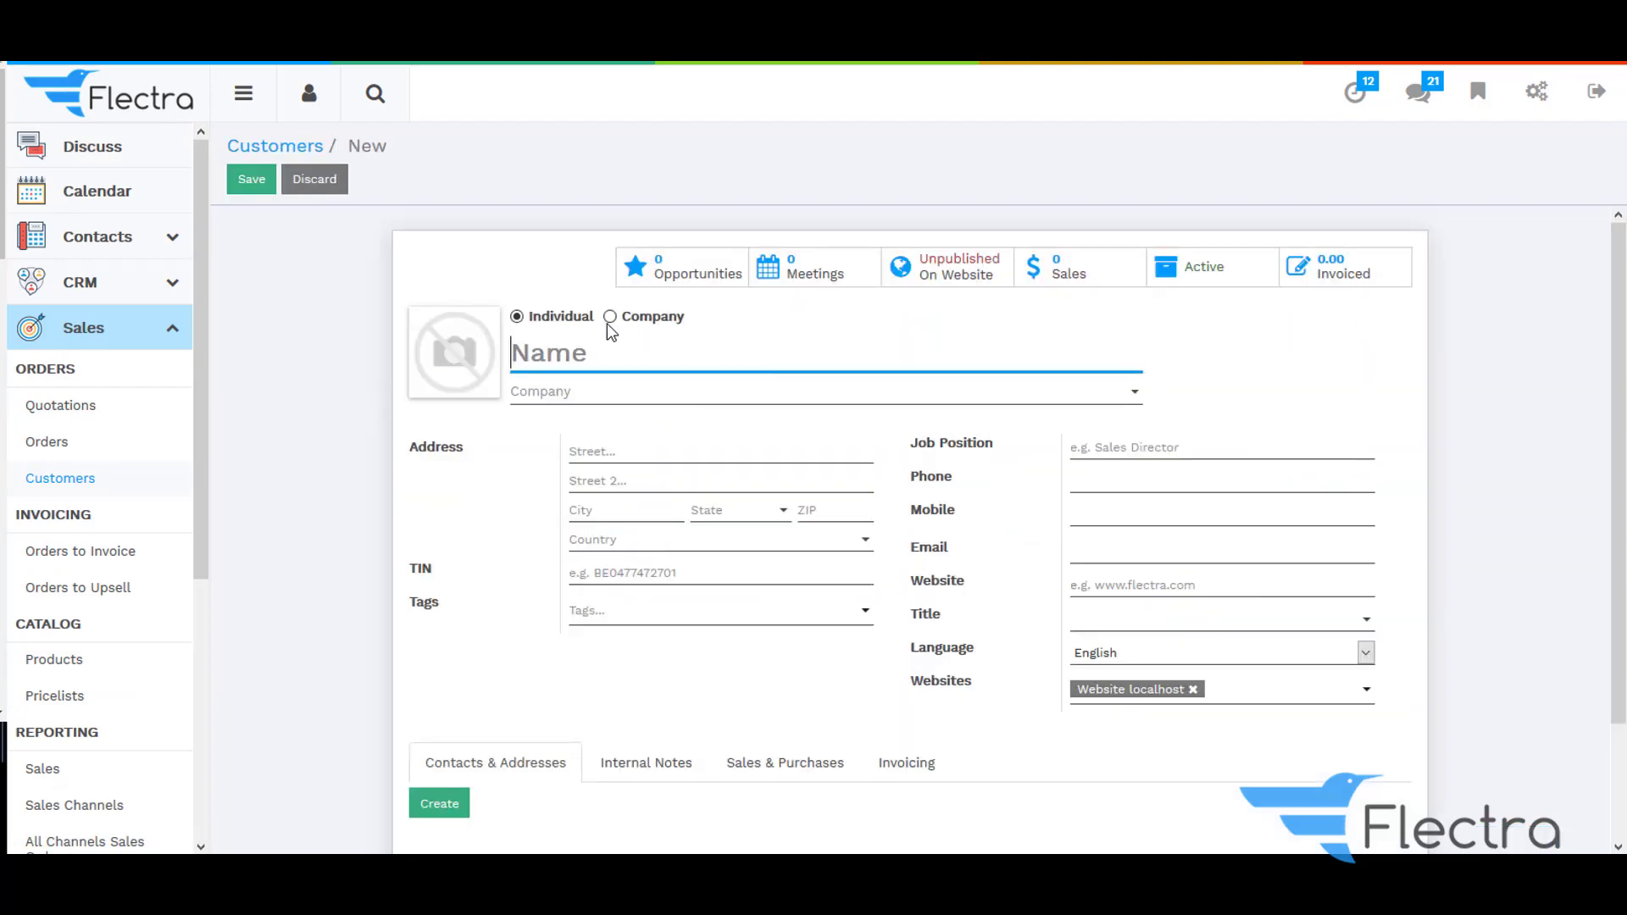
click(610, 318)
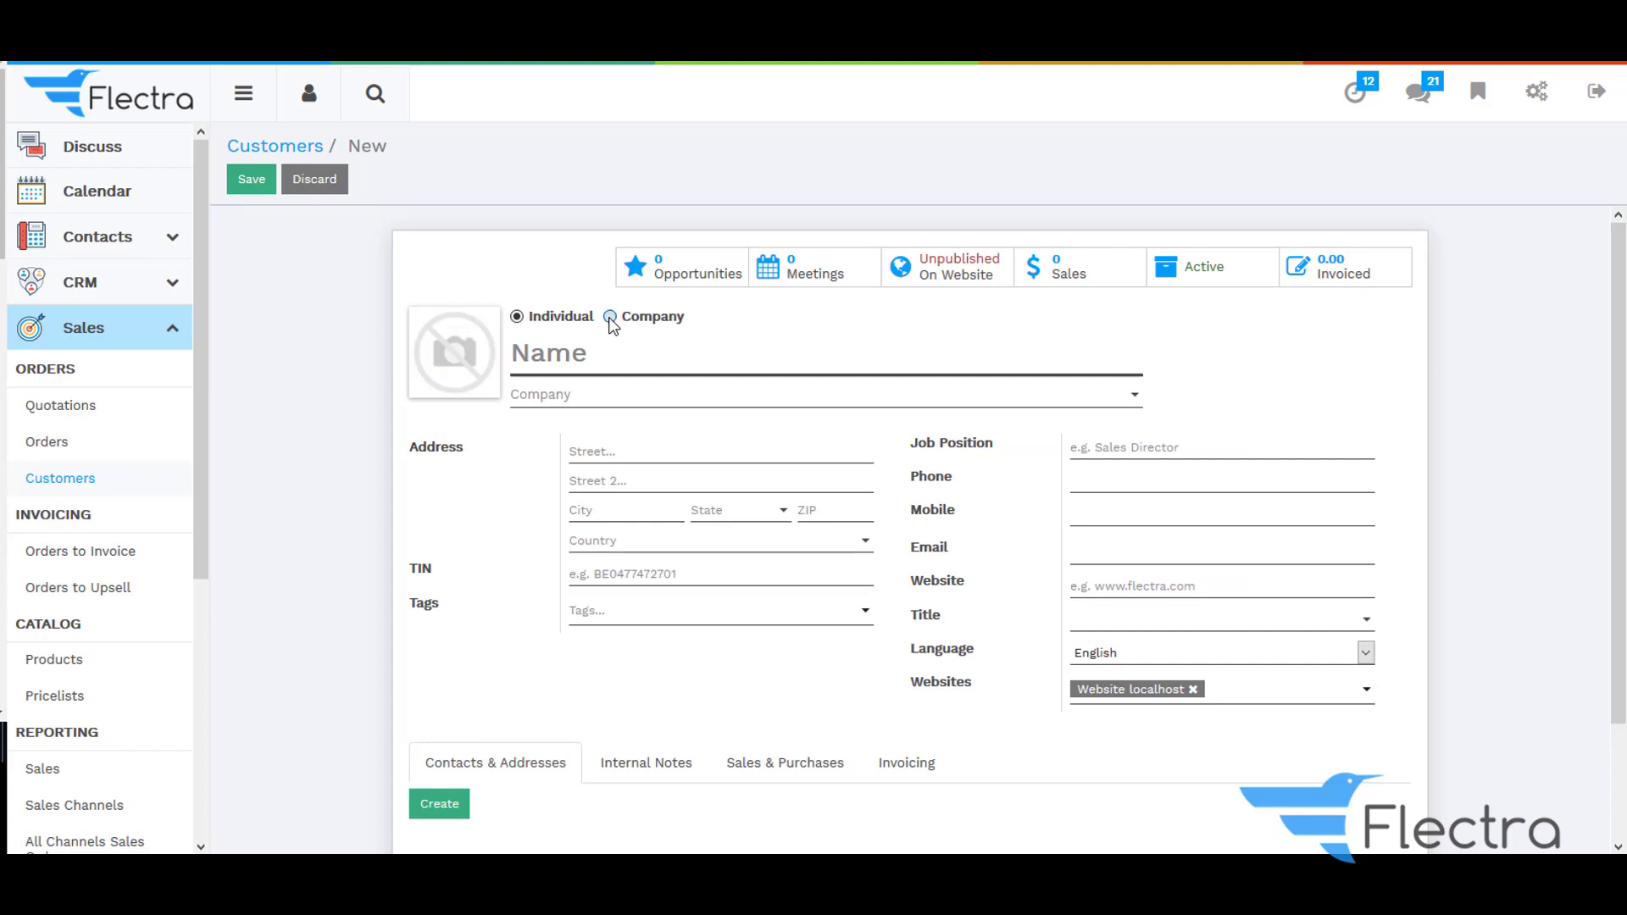
click(613, 357)
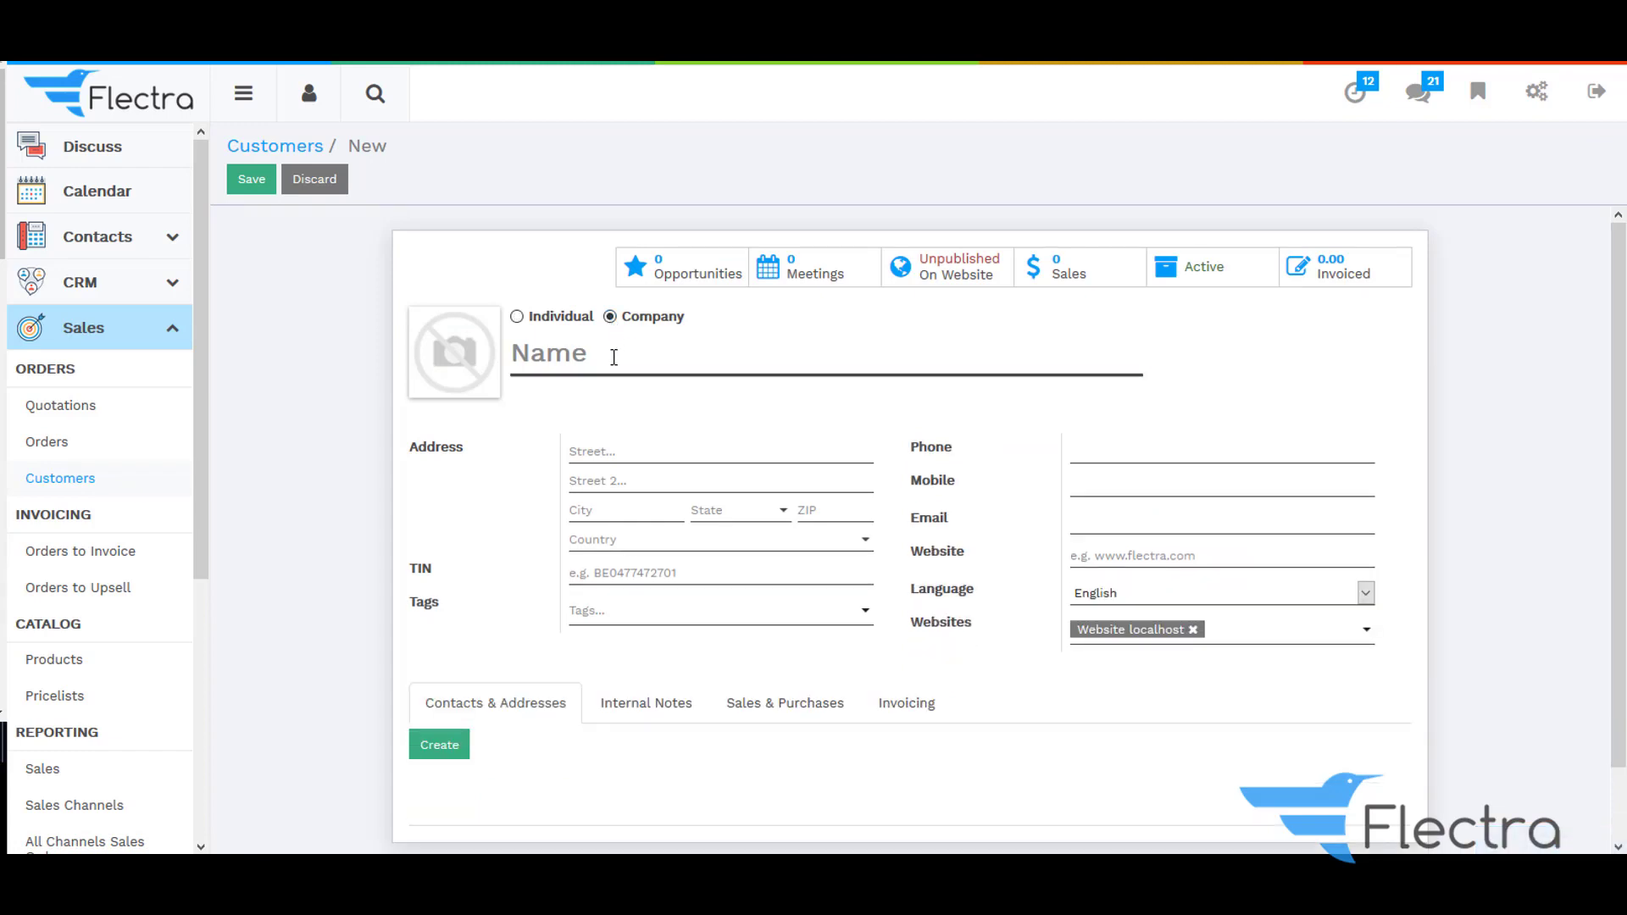
click(614, 357)
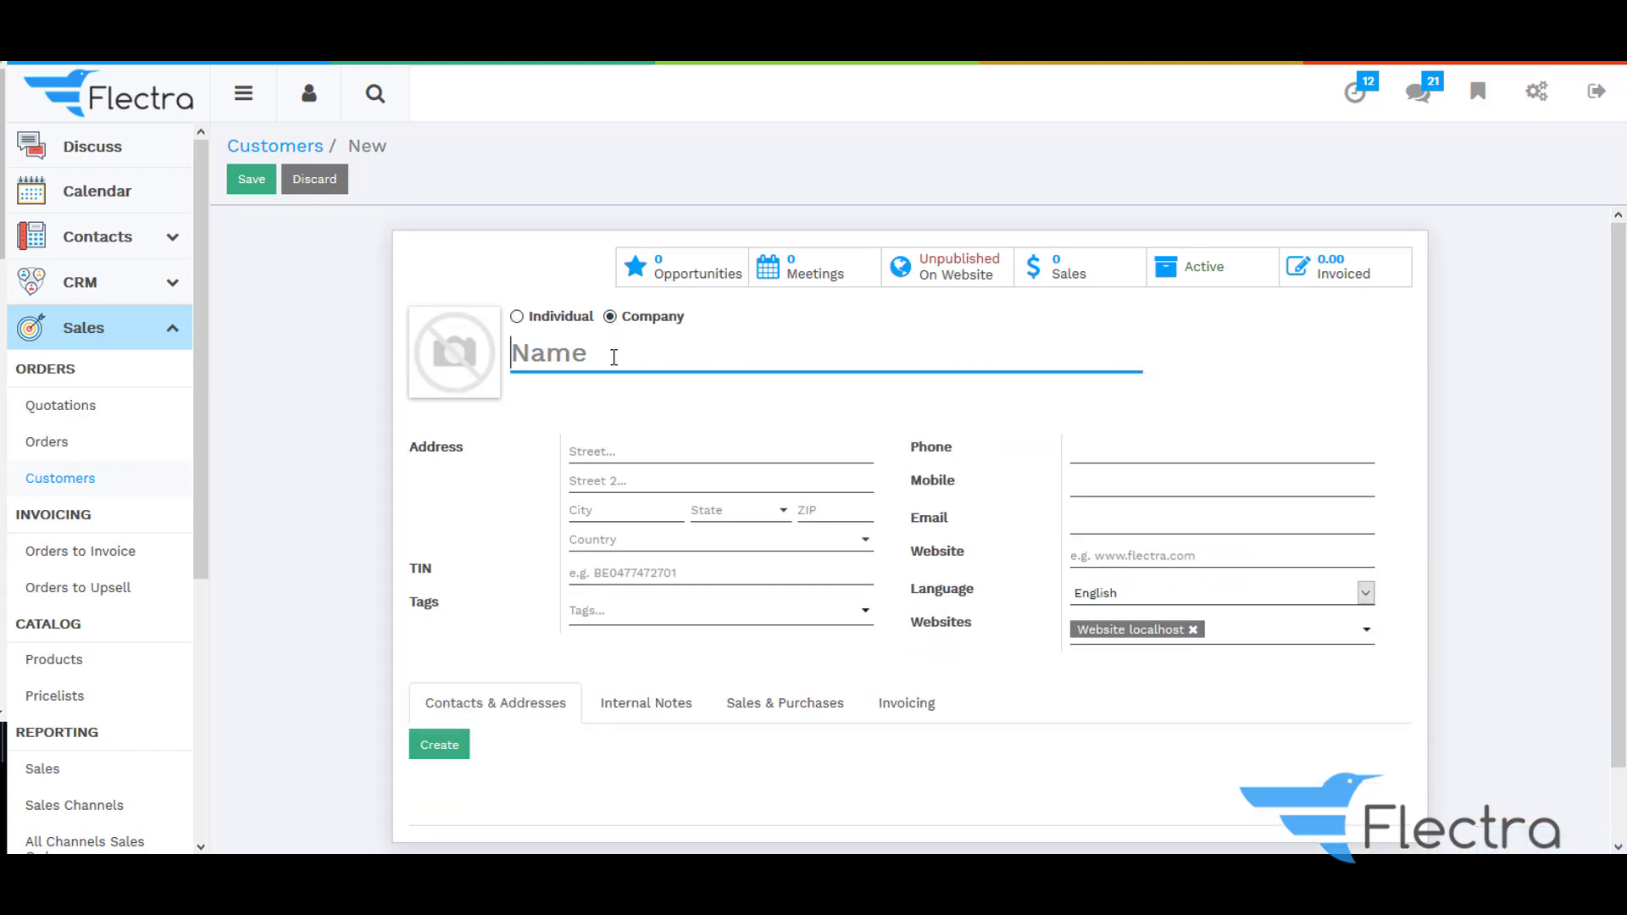
text(Retailer)
Set the Retailer customer's sale pricelist to Retailer Pricelist (USD) and save the record.
scroll(646, 570, down, 1)
click(637, 625)
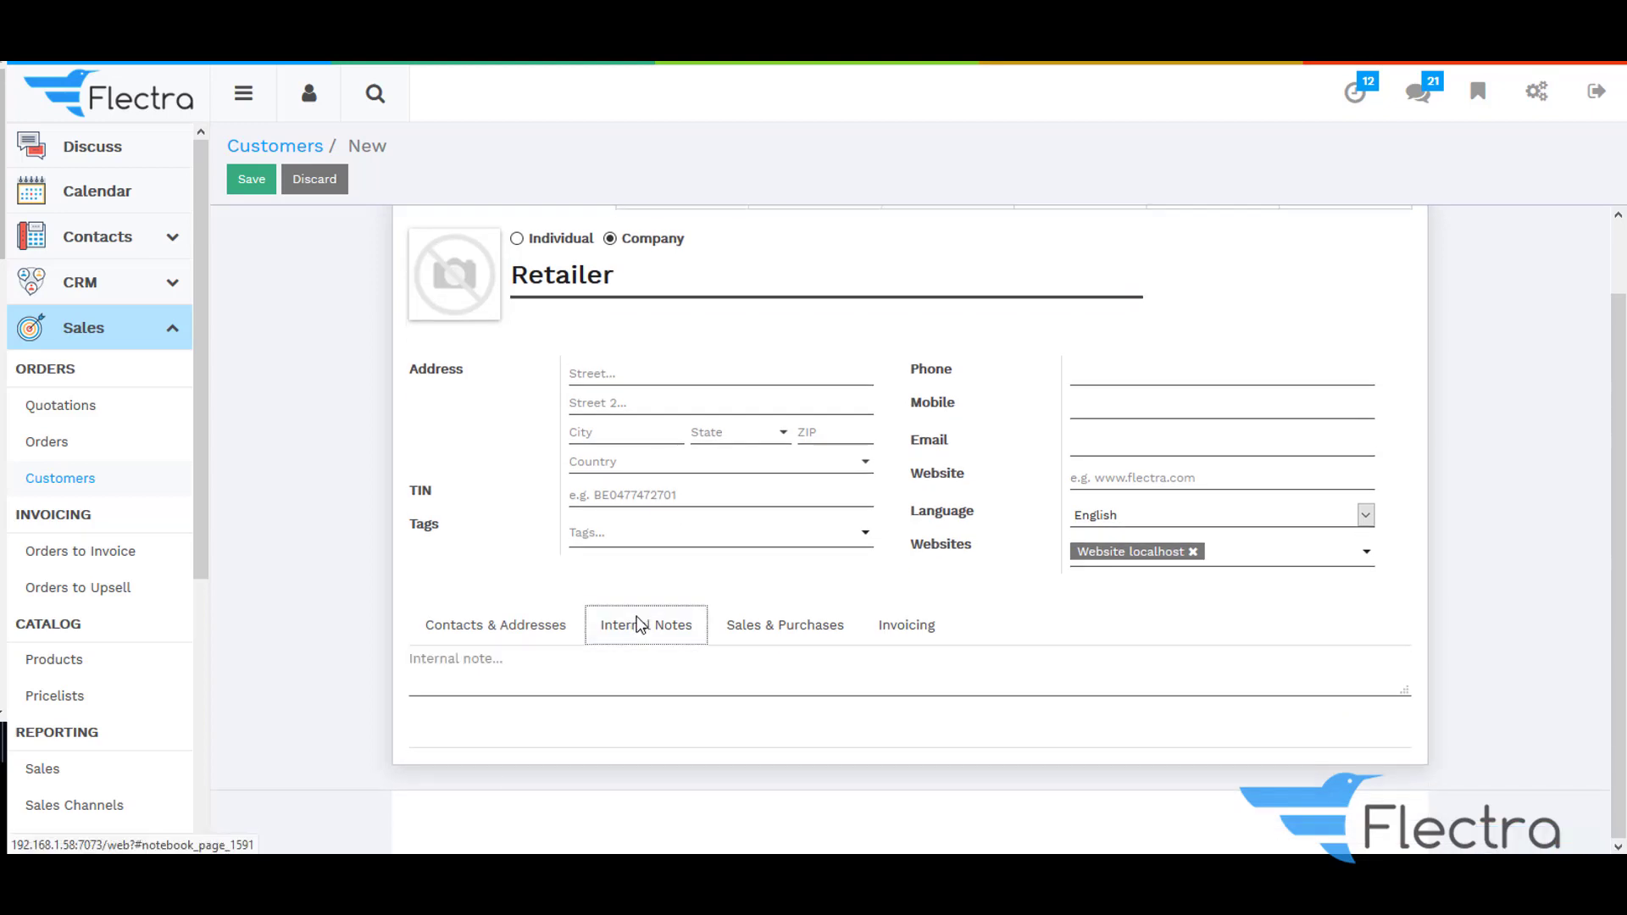
click(753, 629)
scroll(510, 629, down, 3)
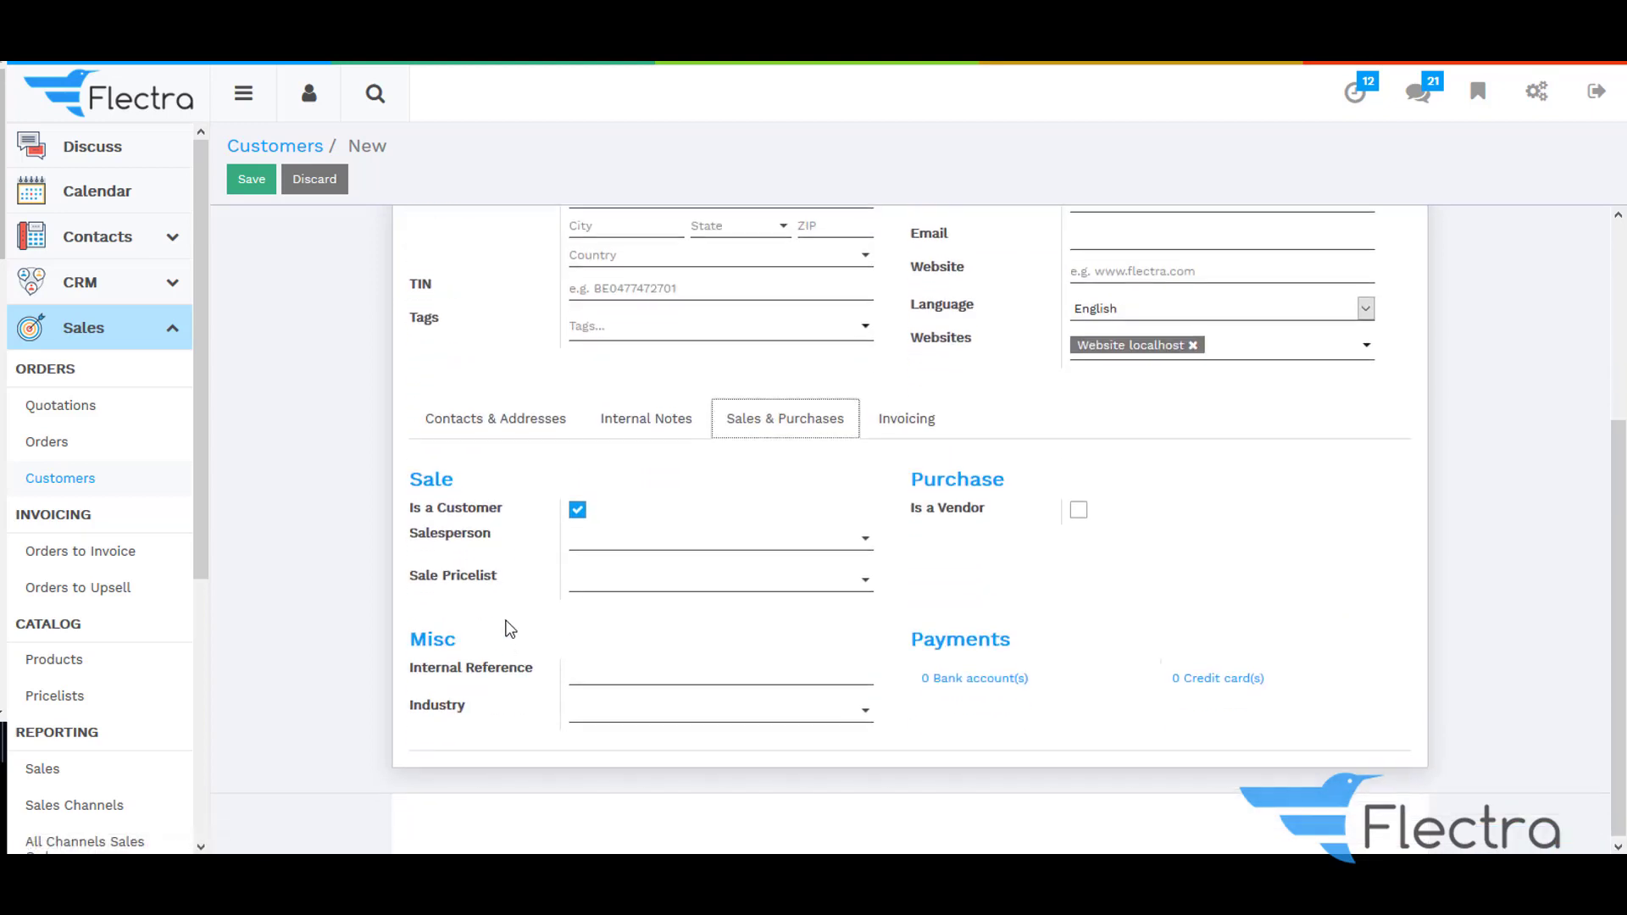
click(587, 585)
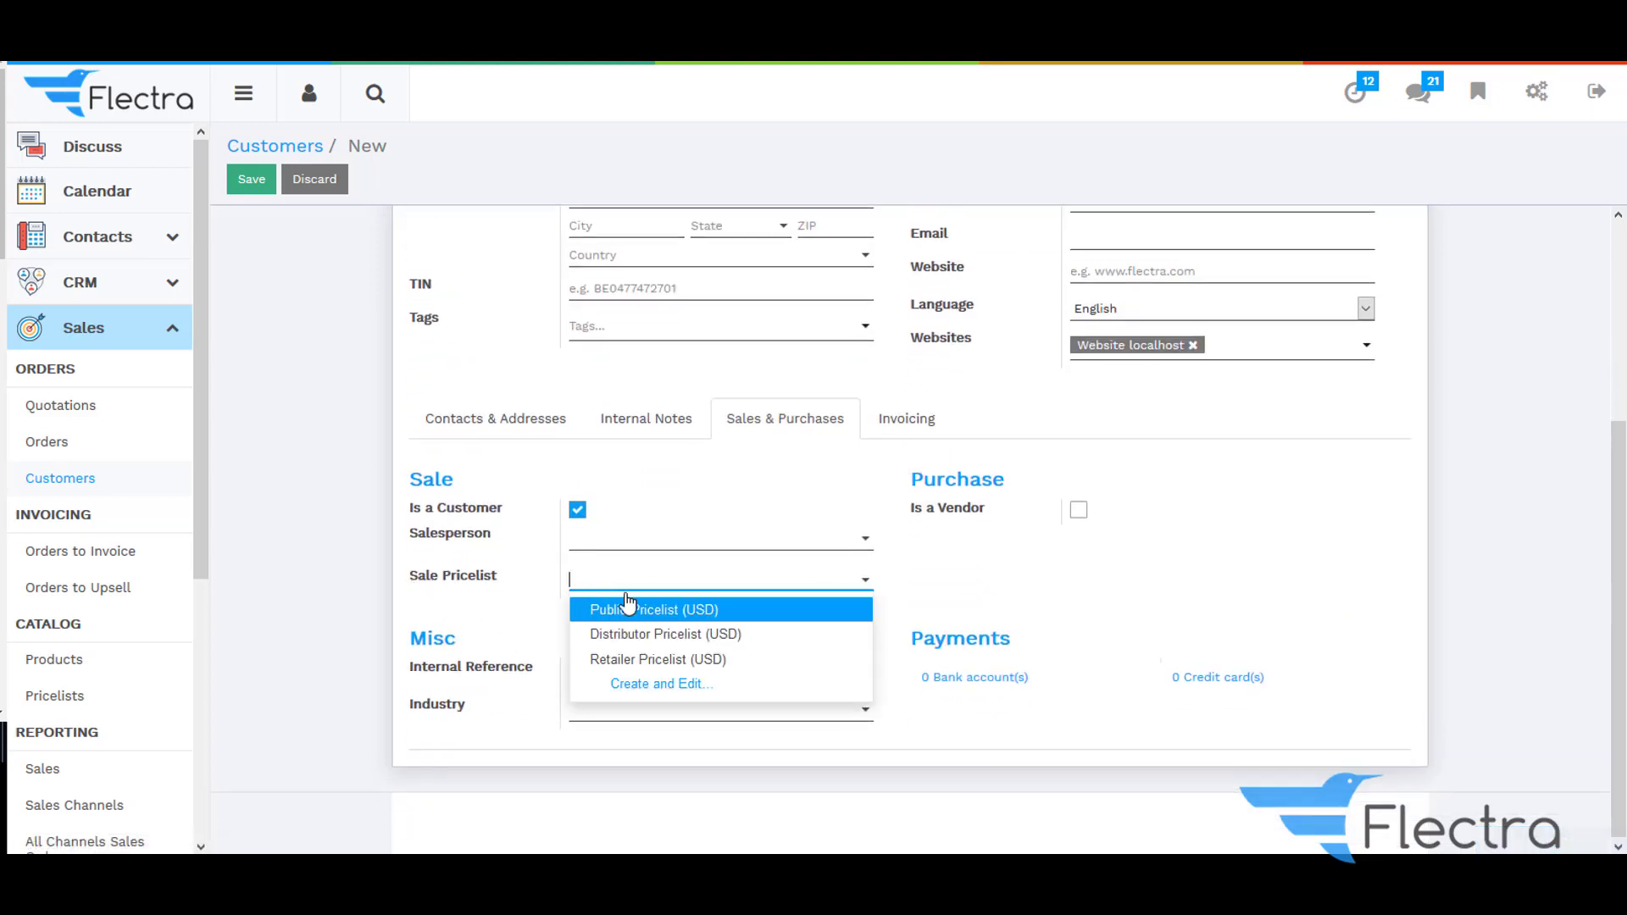
click(676, 661)
scroll(605, 587, up, 4)
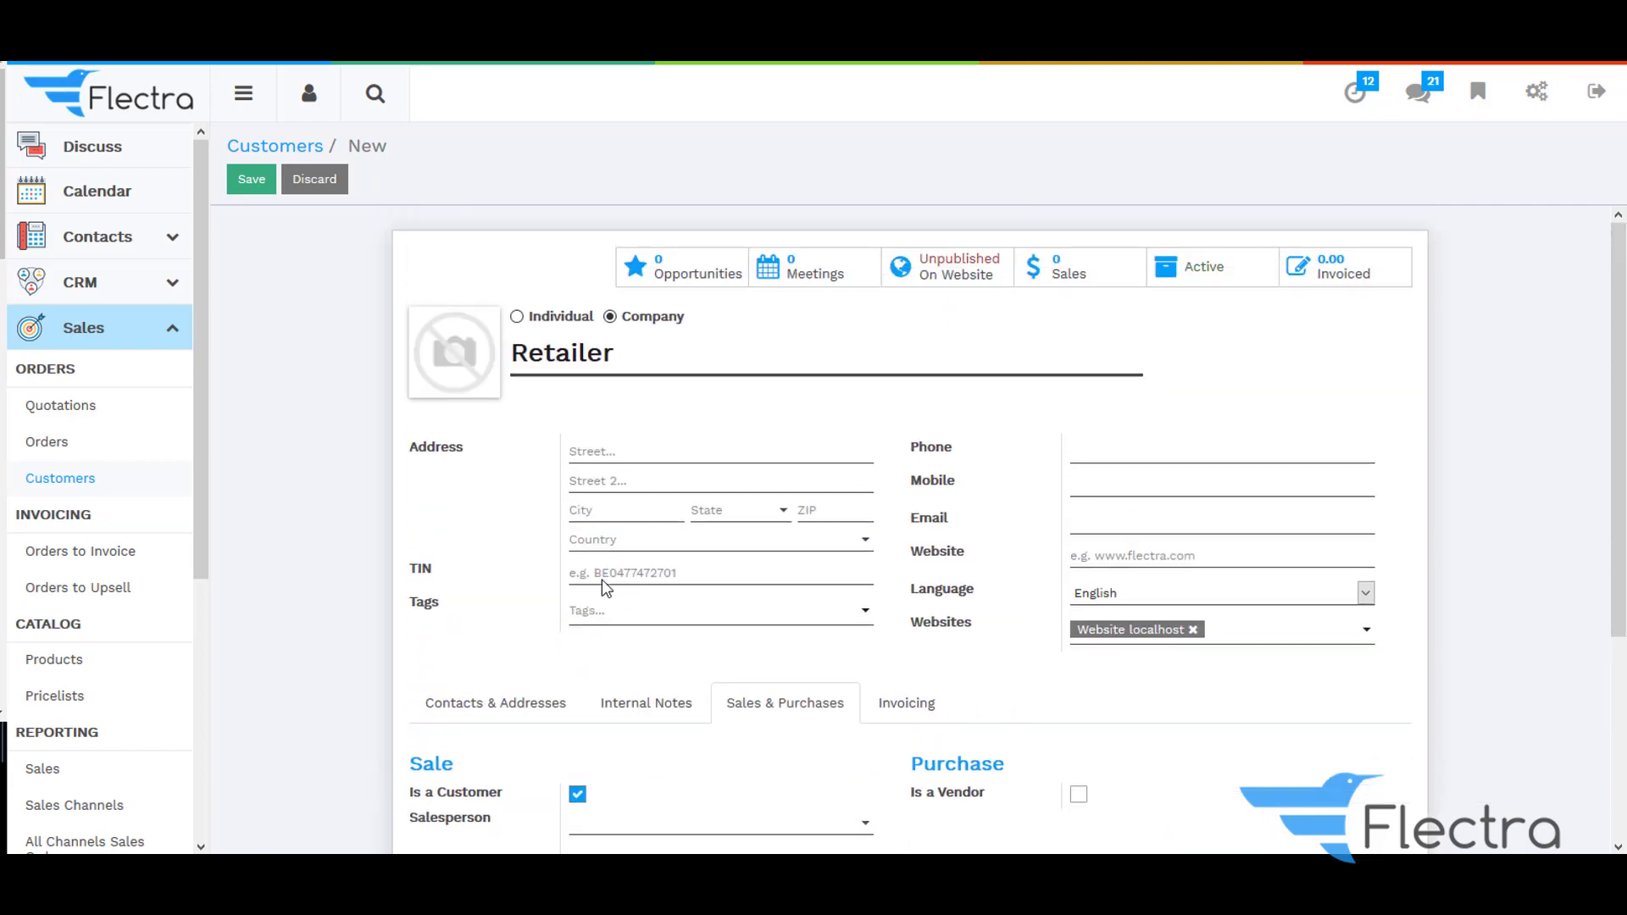
click(252, 179)
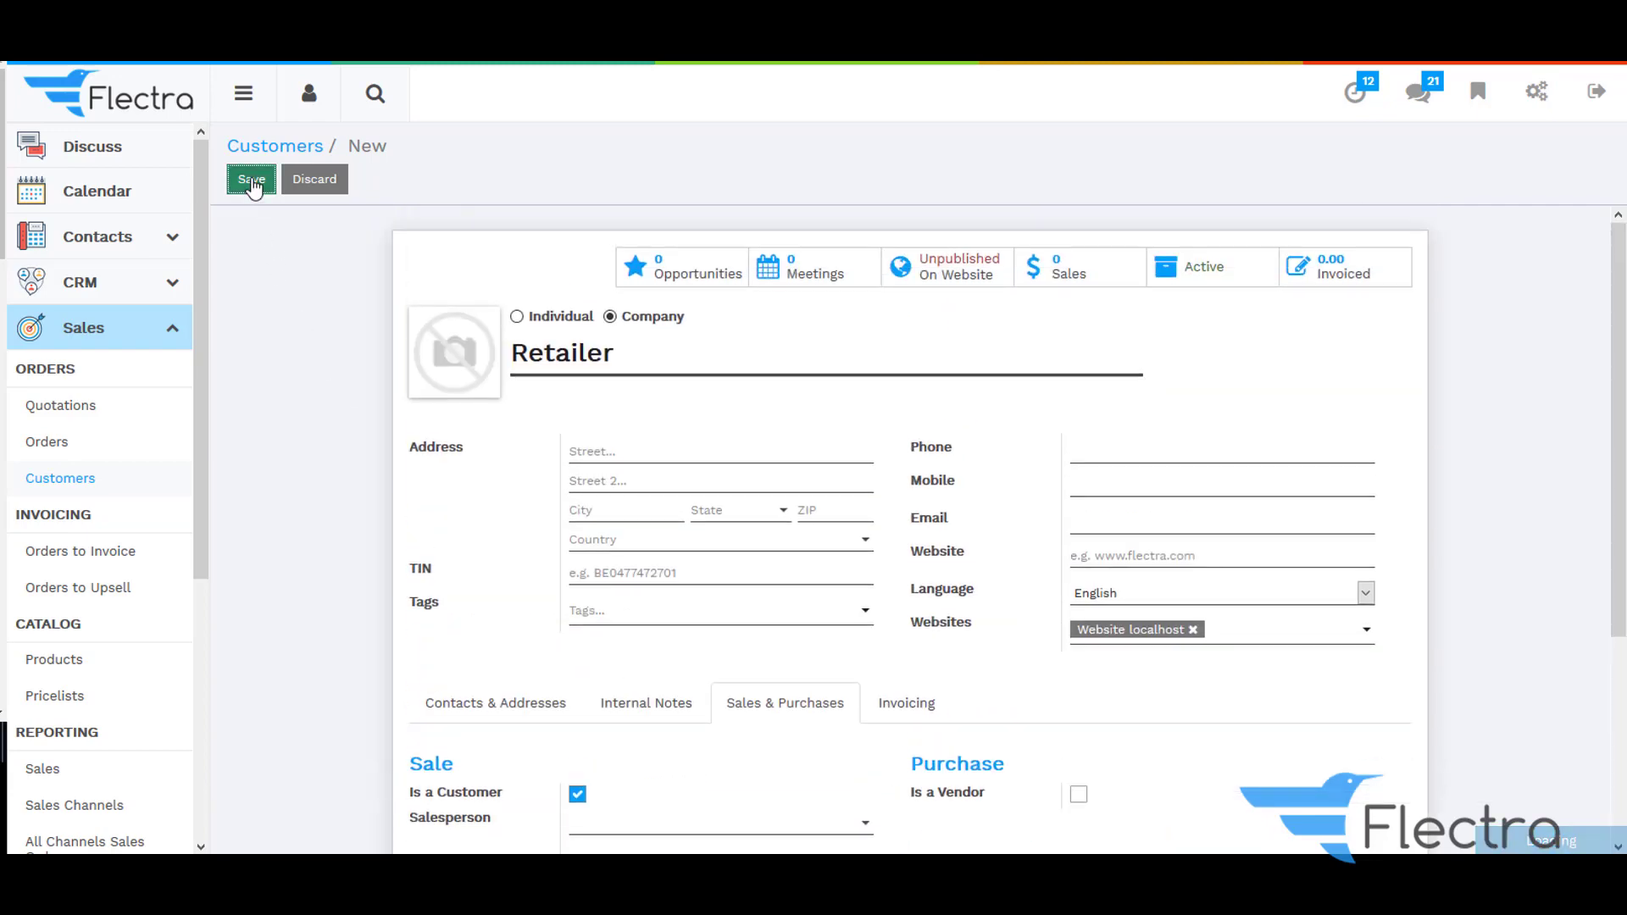
Start another new customer as a company named Distributor.
click(310, 190)
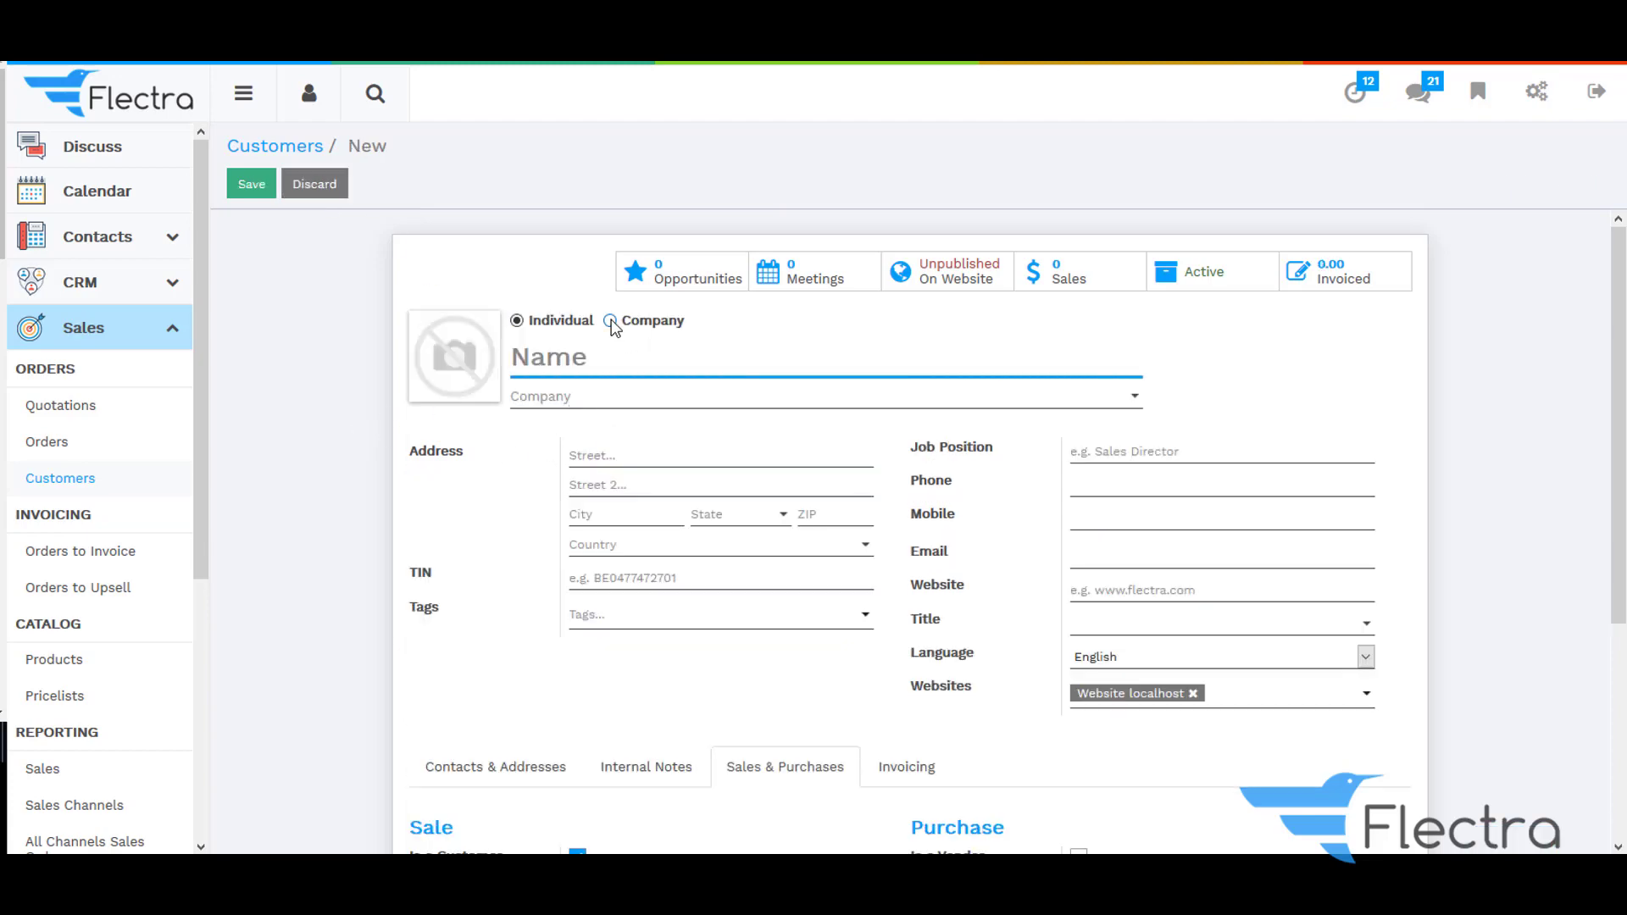
click(610, 321)
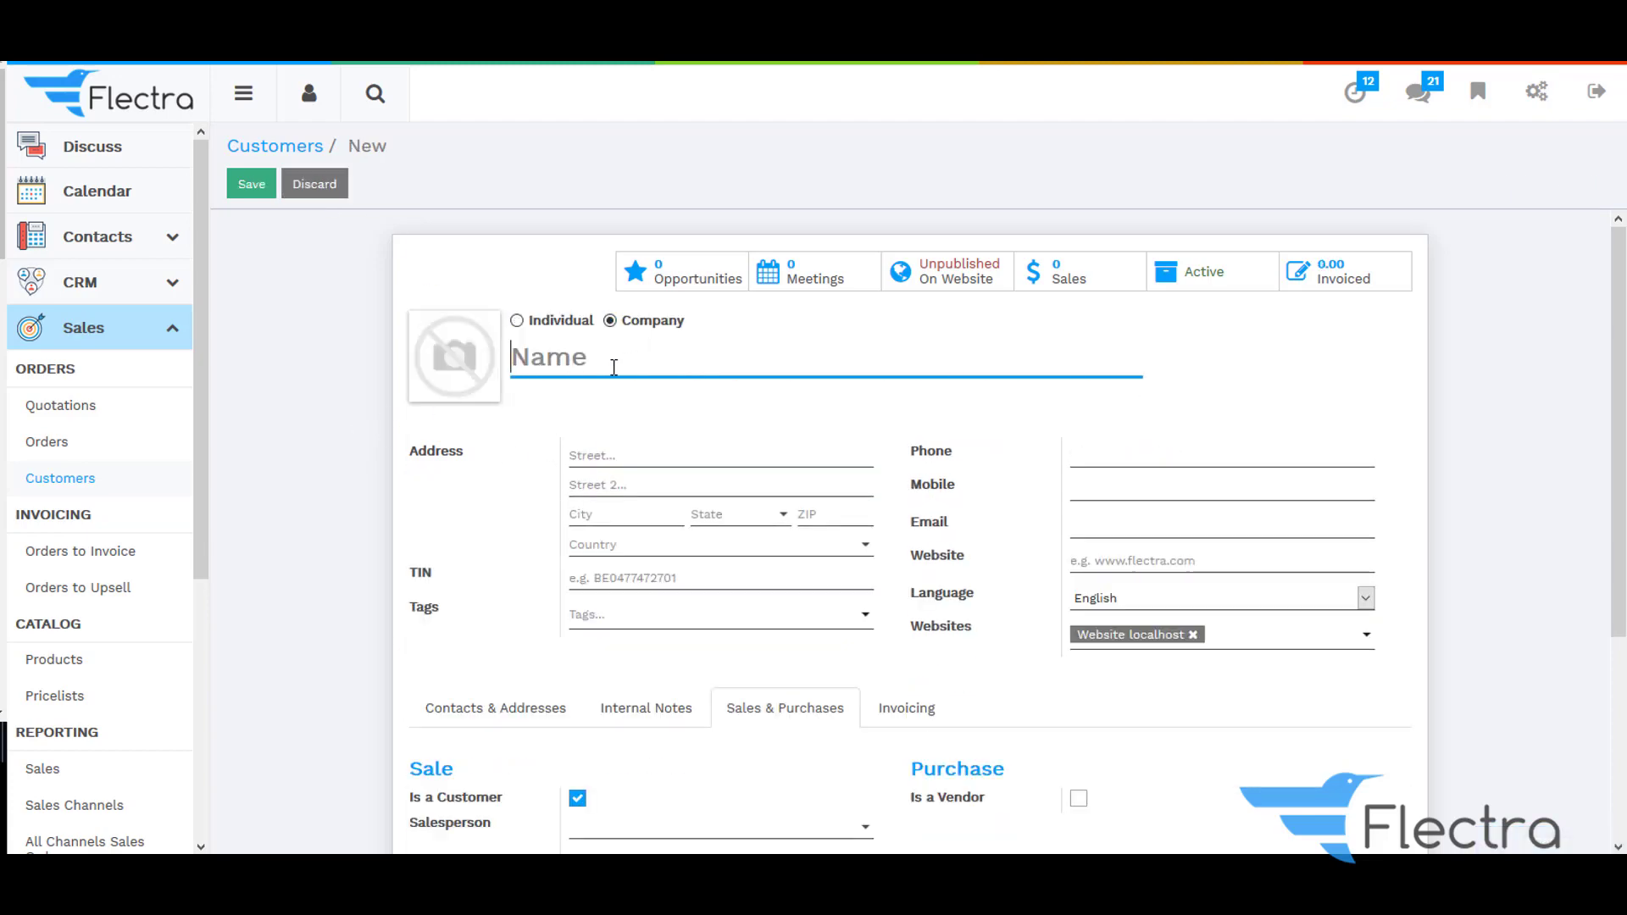
text(Distributor)
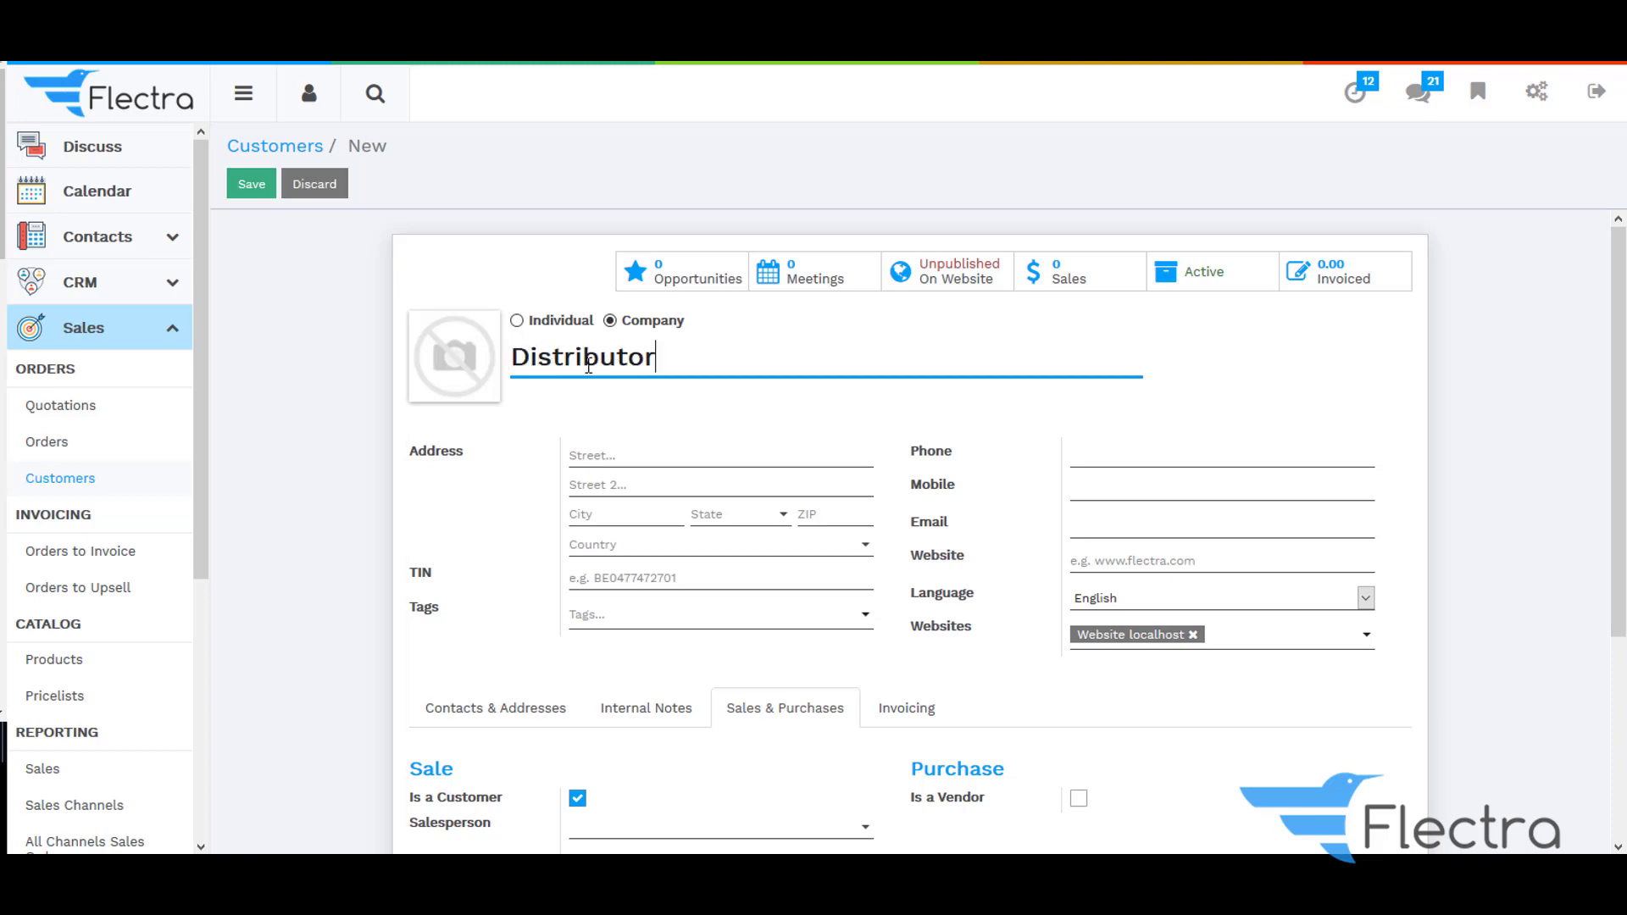
Set the Distributor customer's sale pricelist to Distributor Pricelist (USD), save the record and return to the customers list.
scroll(785, 566, down, 3)
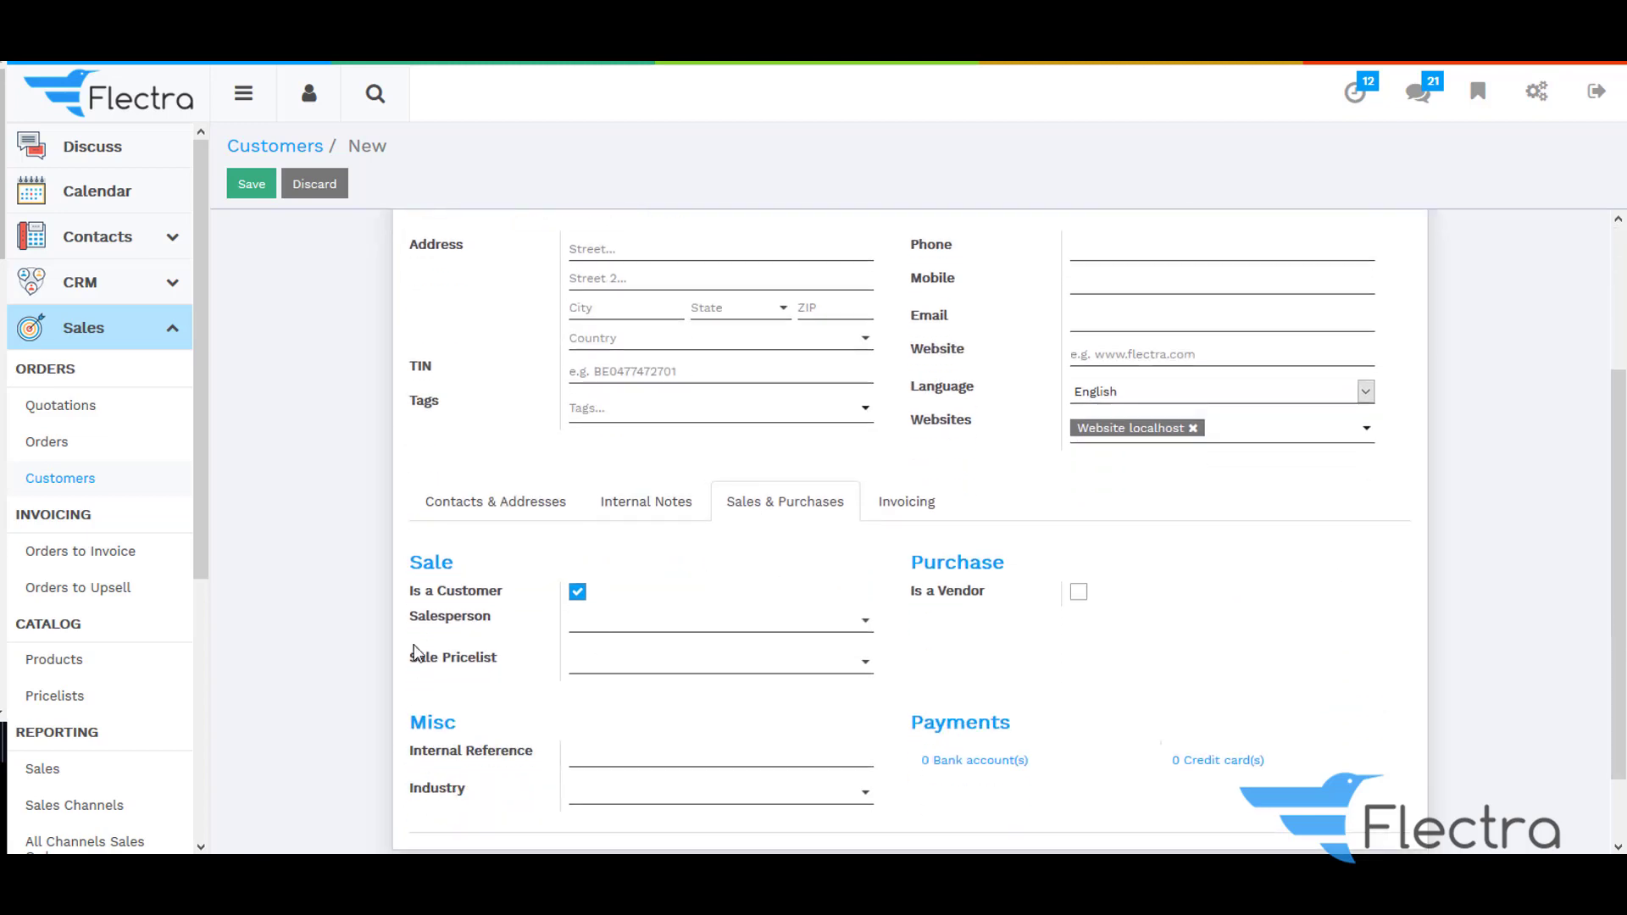
click(609, 666)
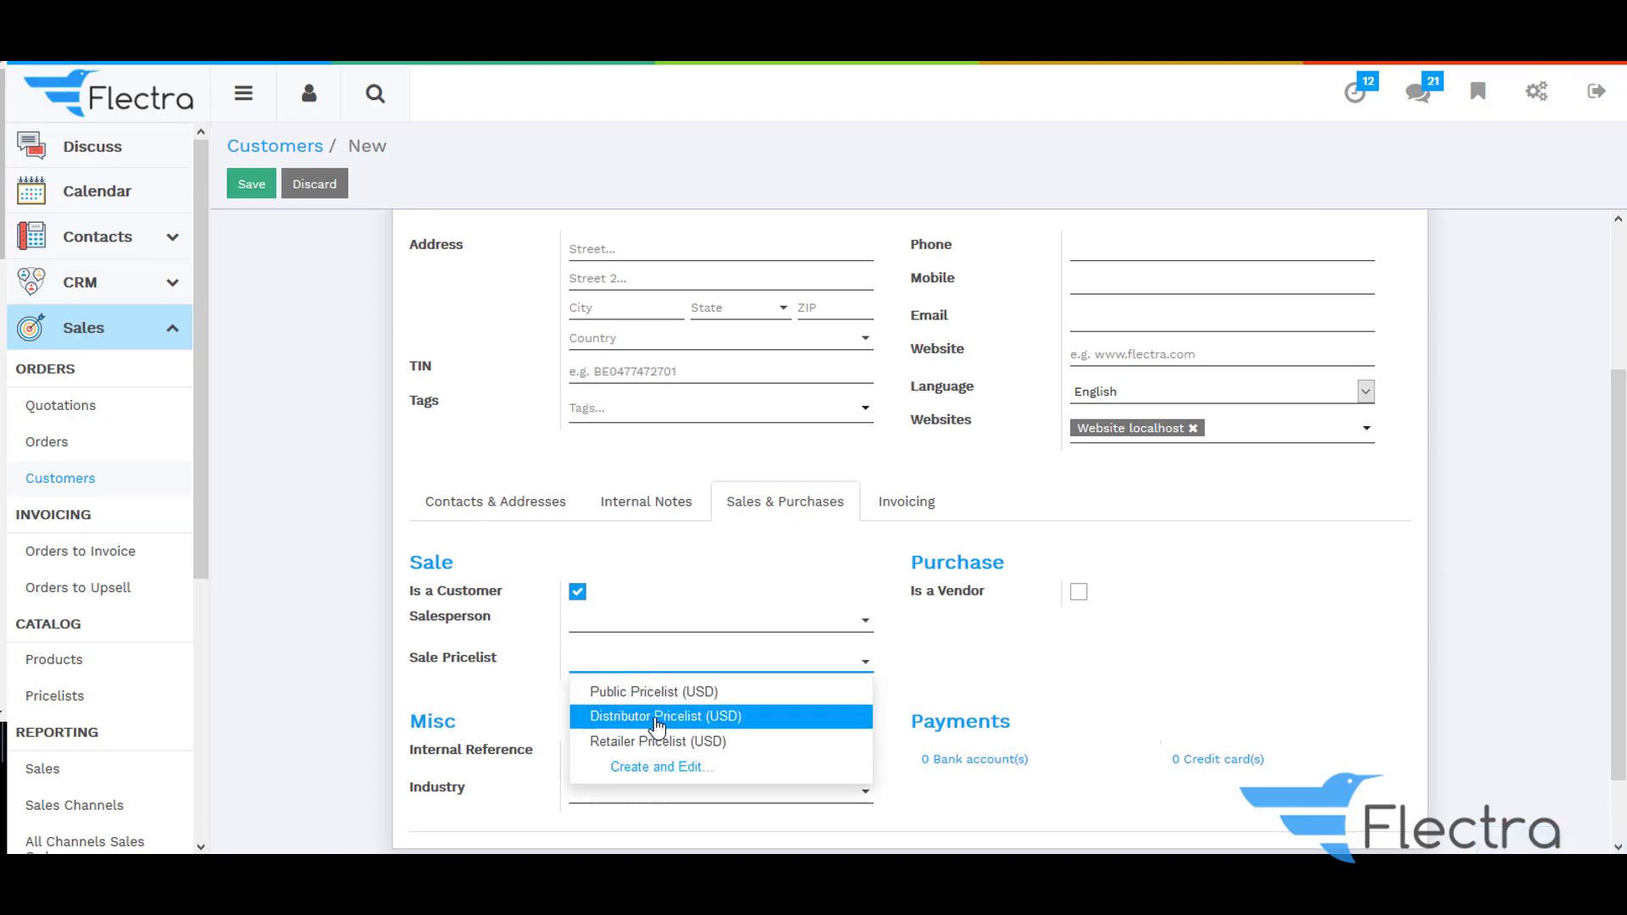
click(658, 718)
scroll(662, 473, up, 3)
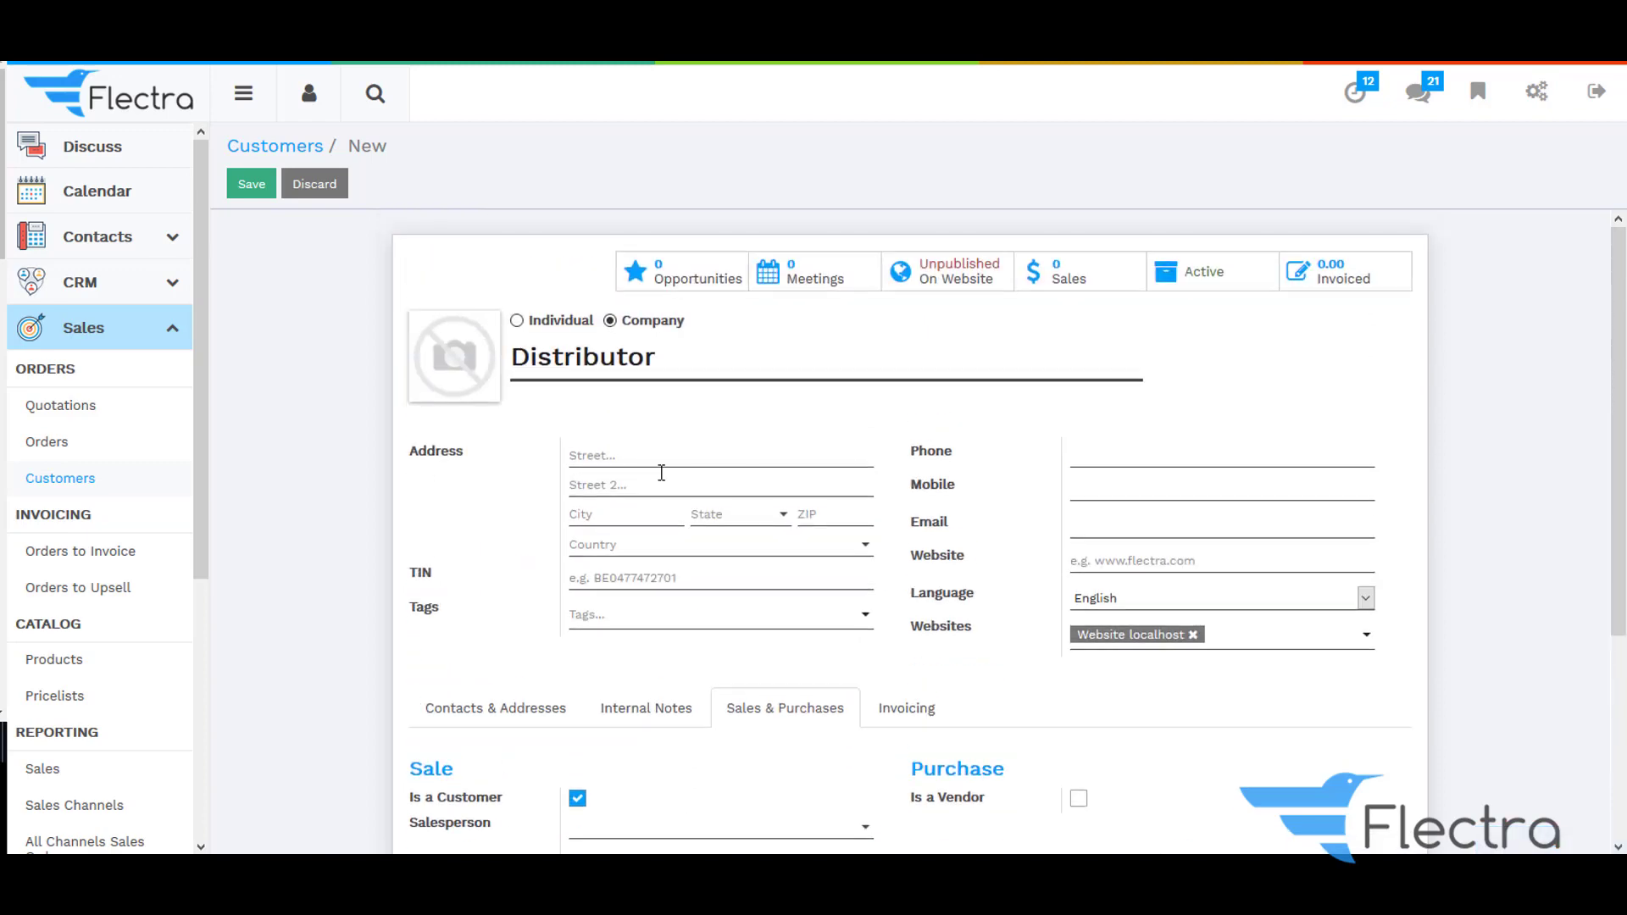
click(252, 184)
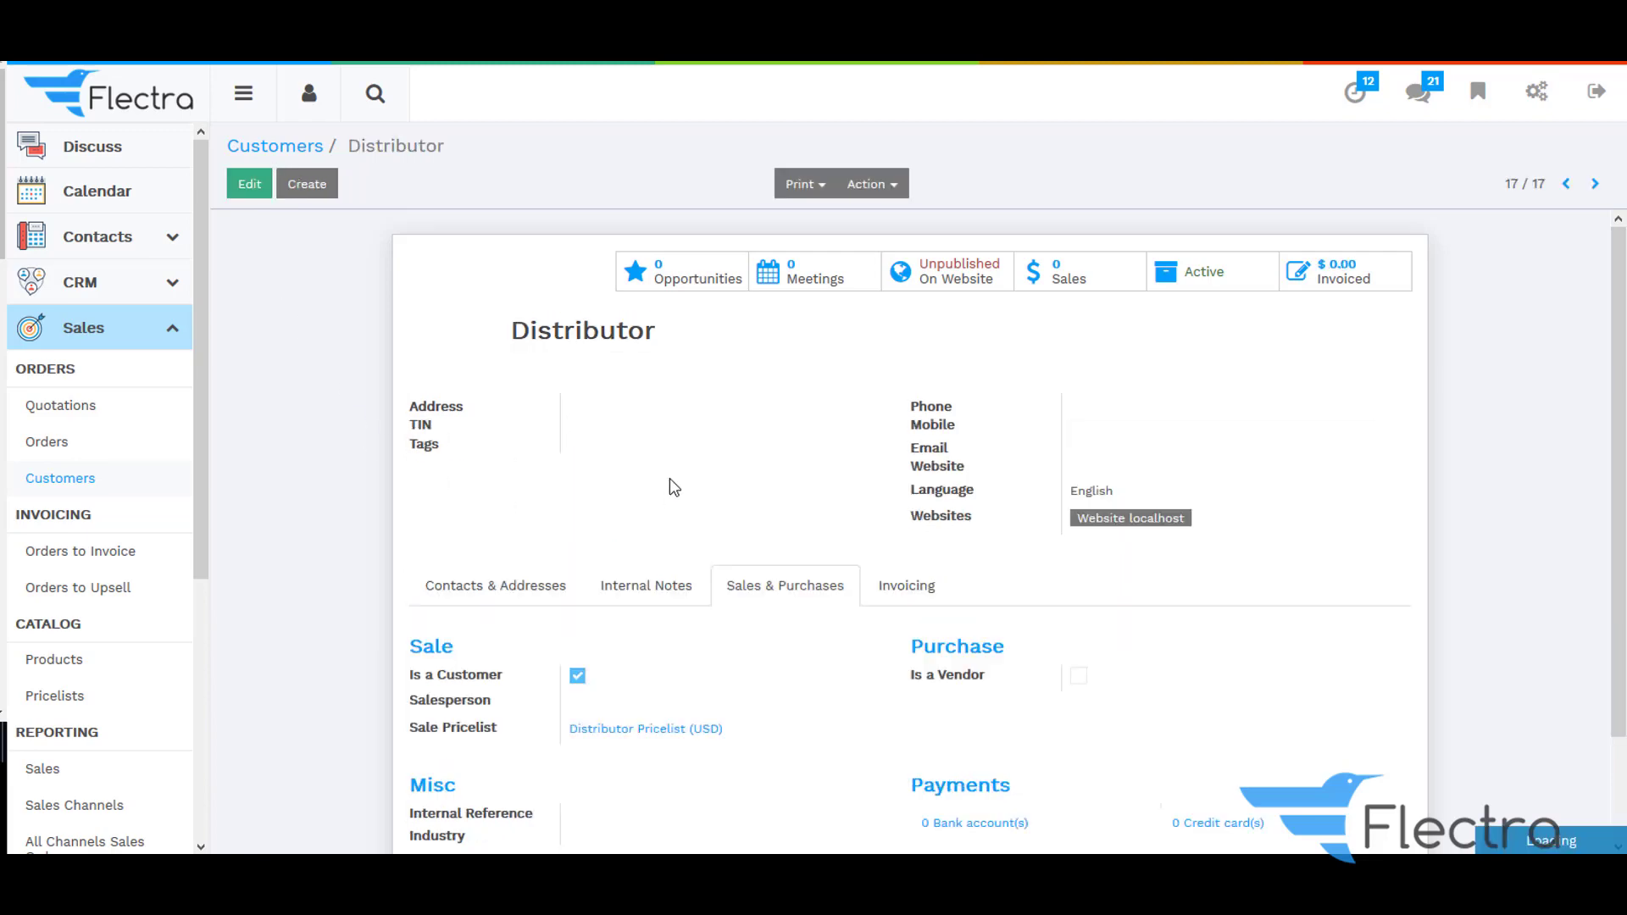
click(295, 153)
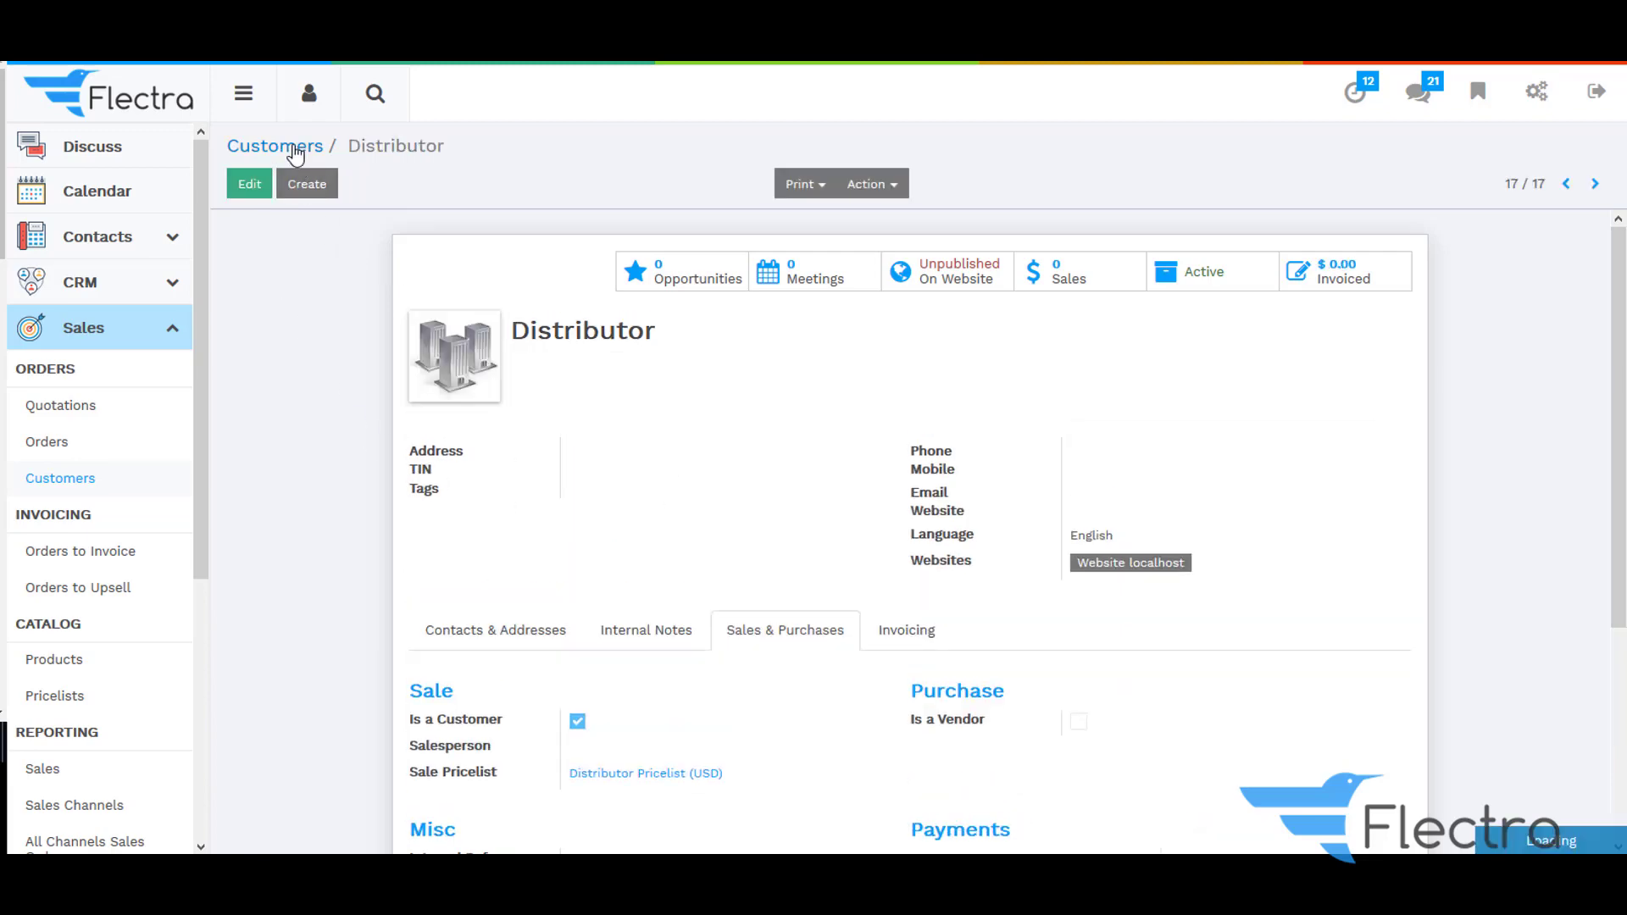
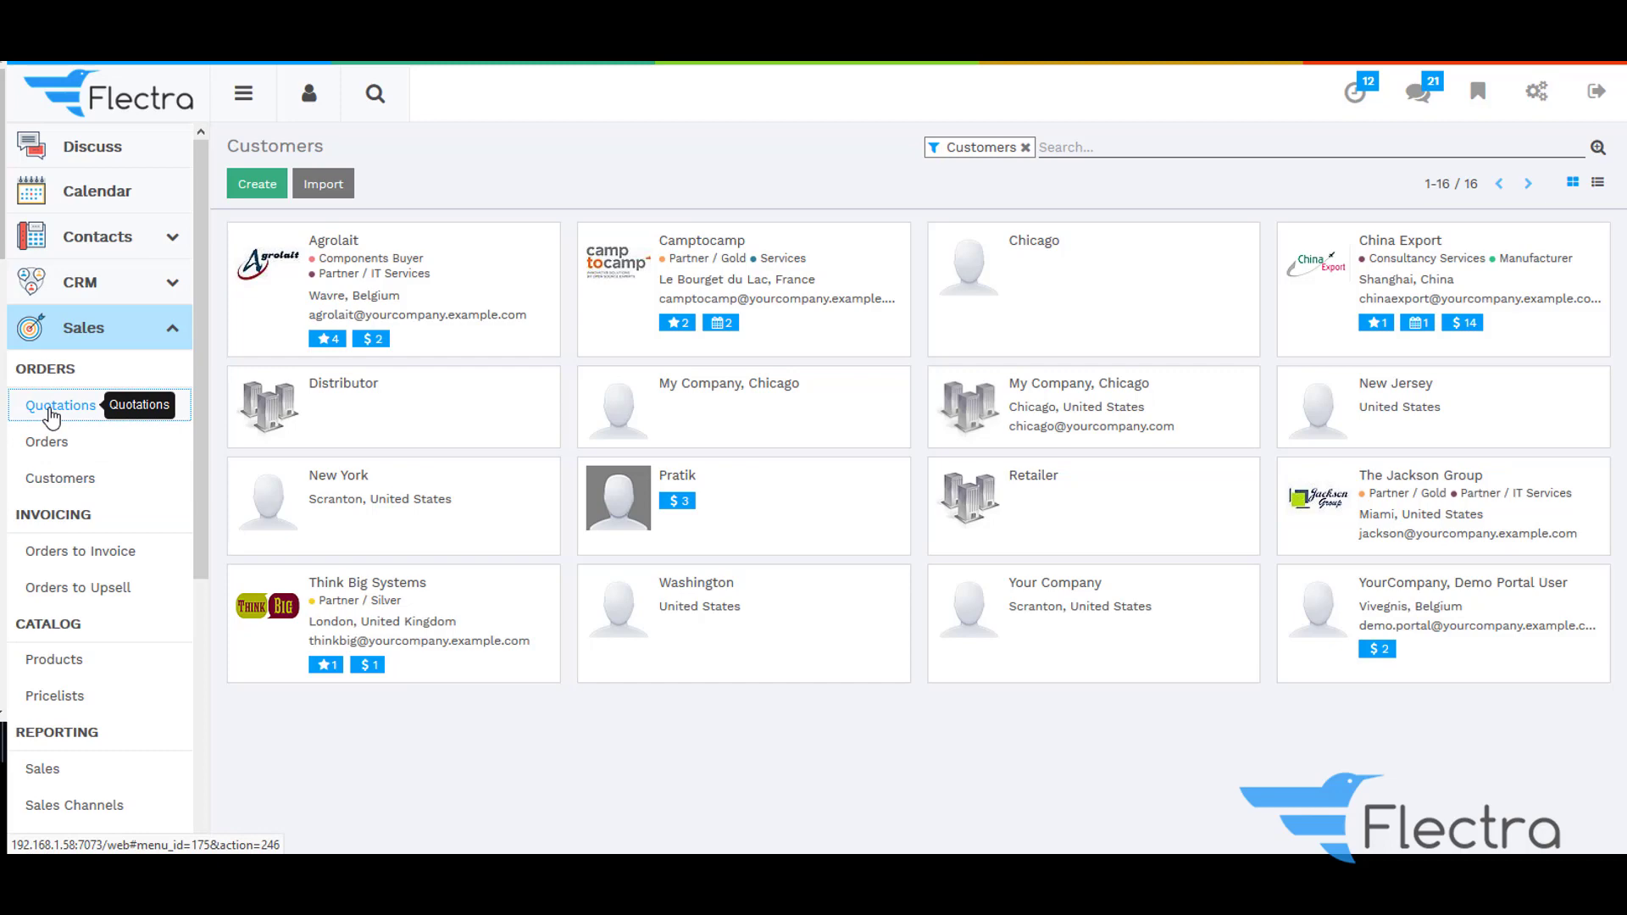
Create a new sales quotation and choose Distributor as its customer.
click(51, 413)
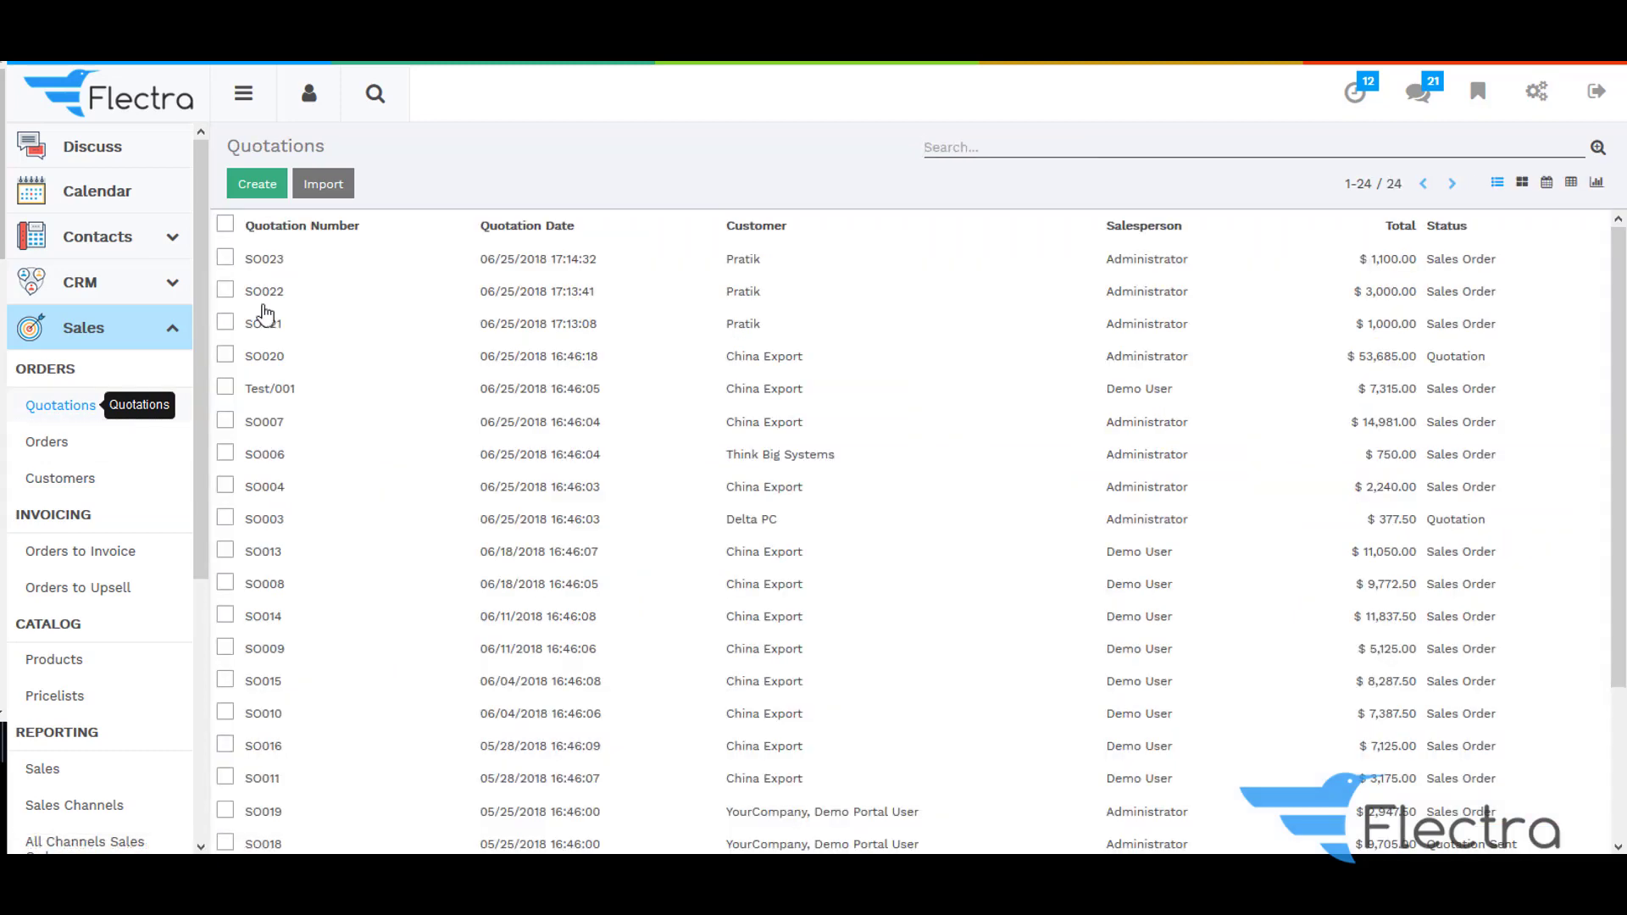
click(257, 193)
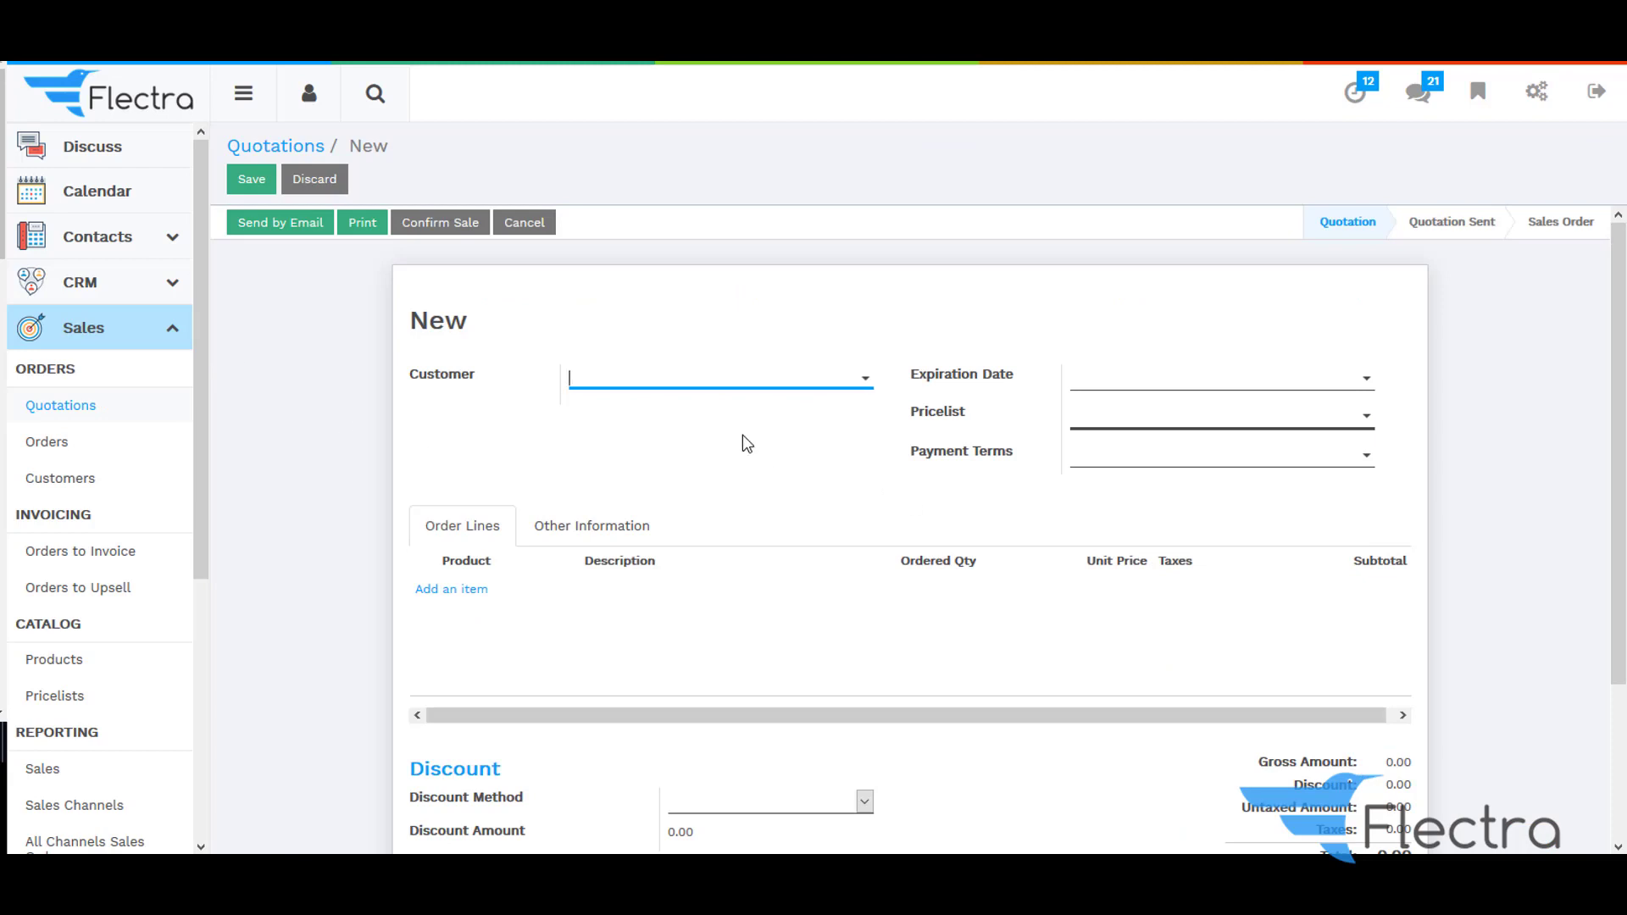
text(di)
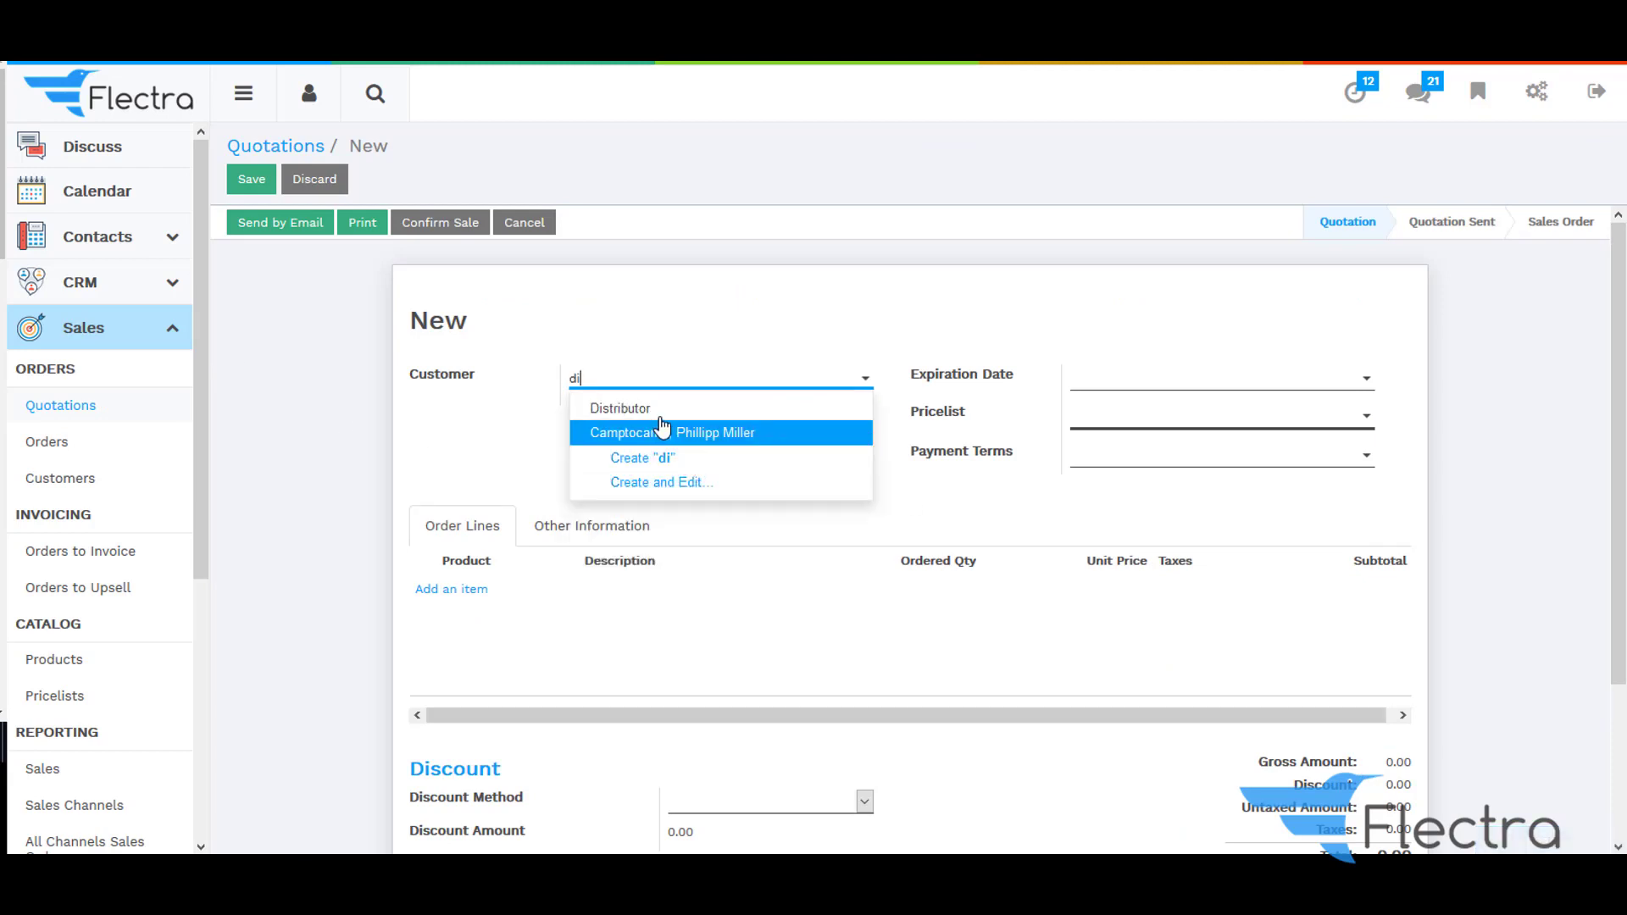
click(669, 408)
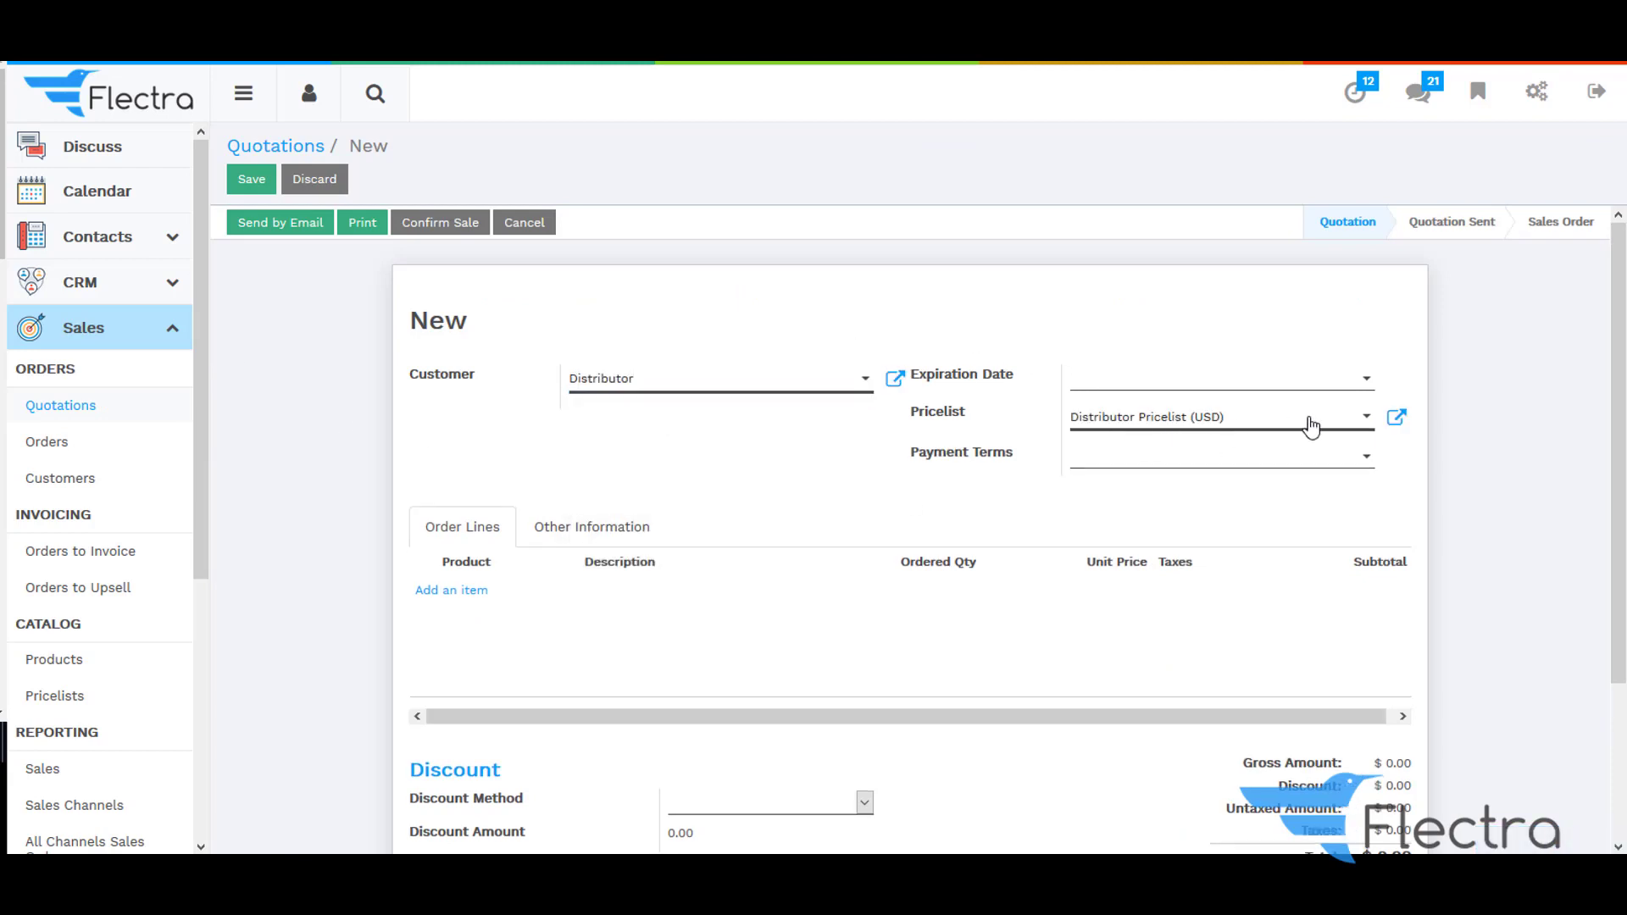
Add an order line for the Mobile product to the quotation.
click(441, 593)
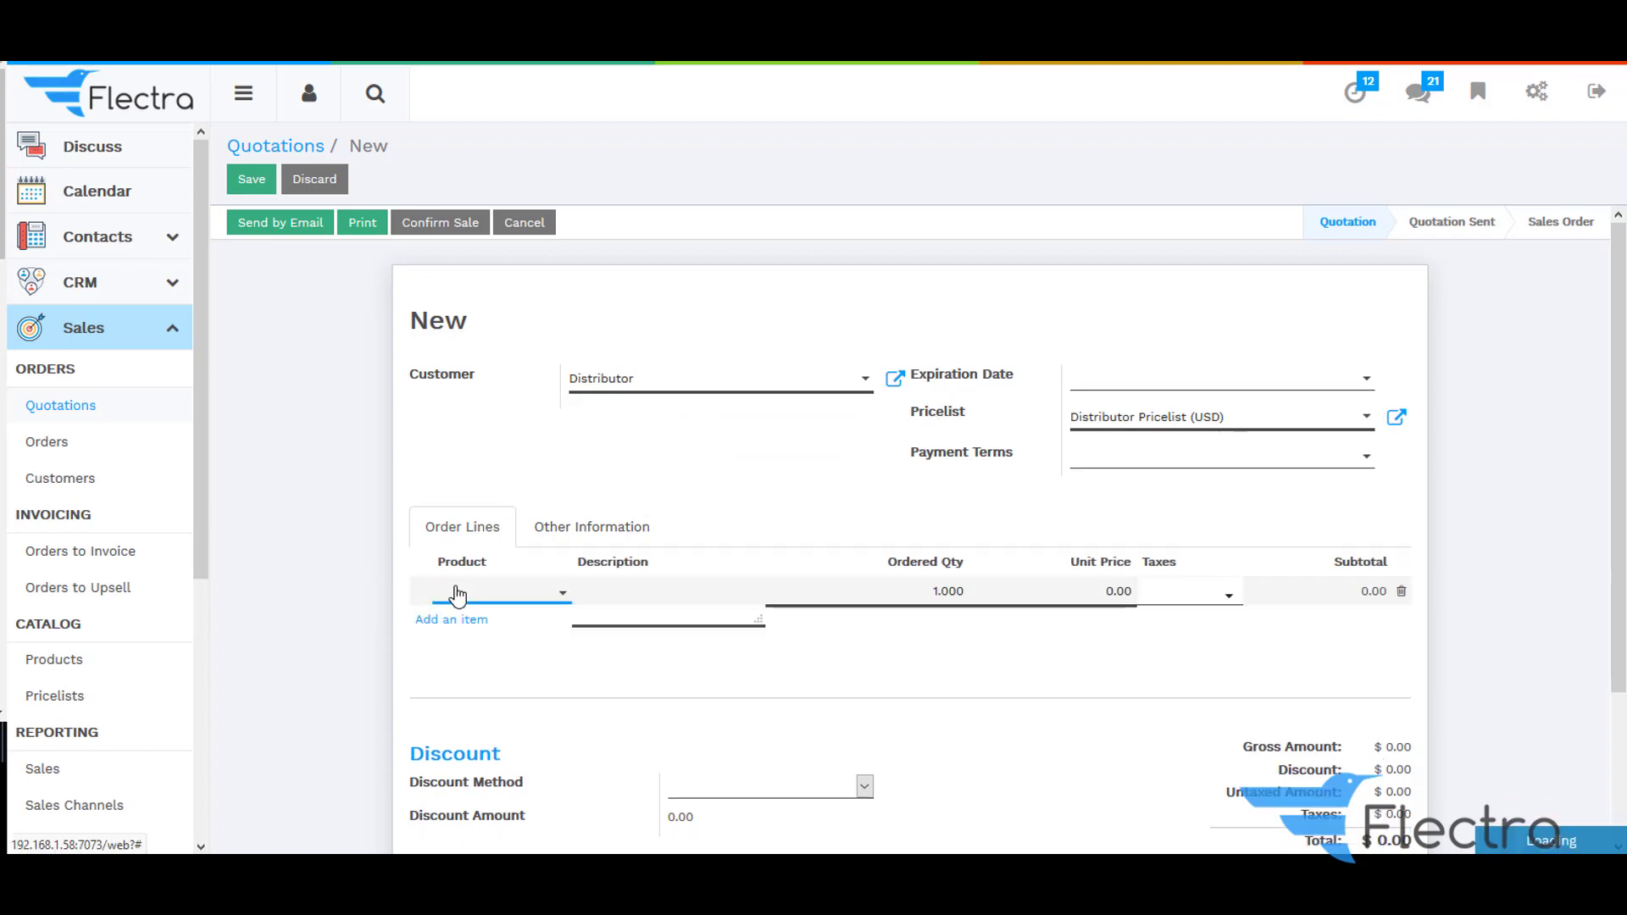
click(458, 594)
text(mo)
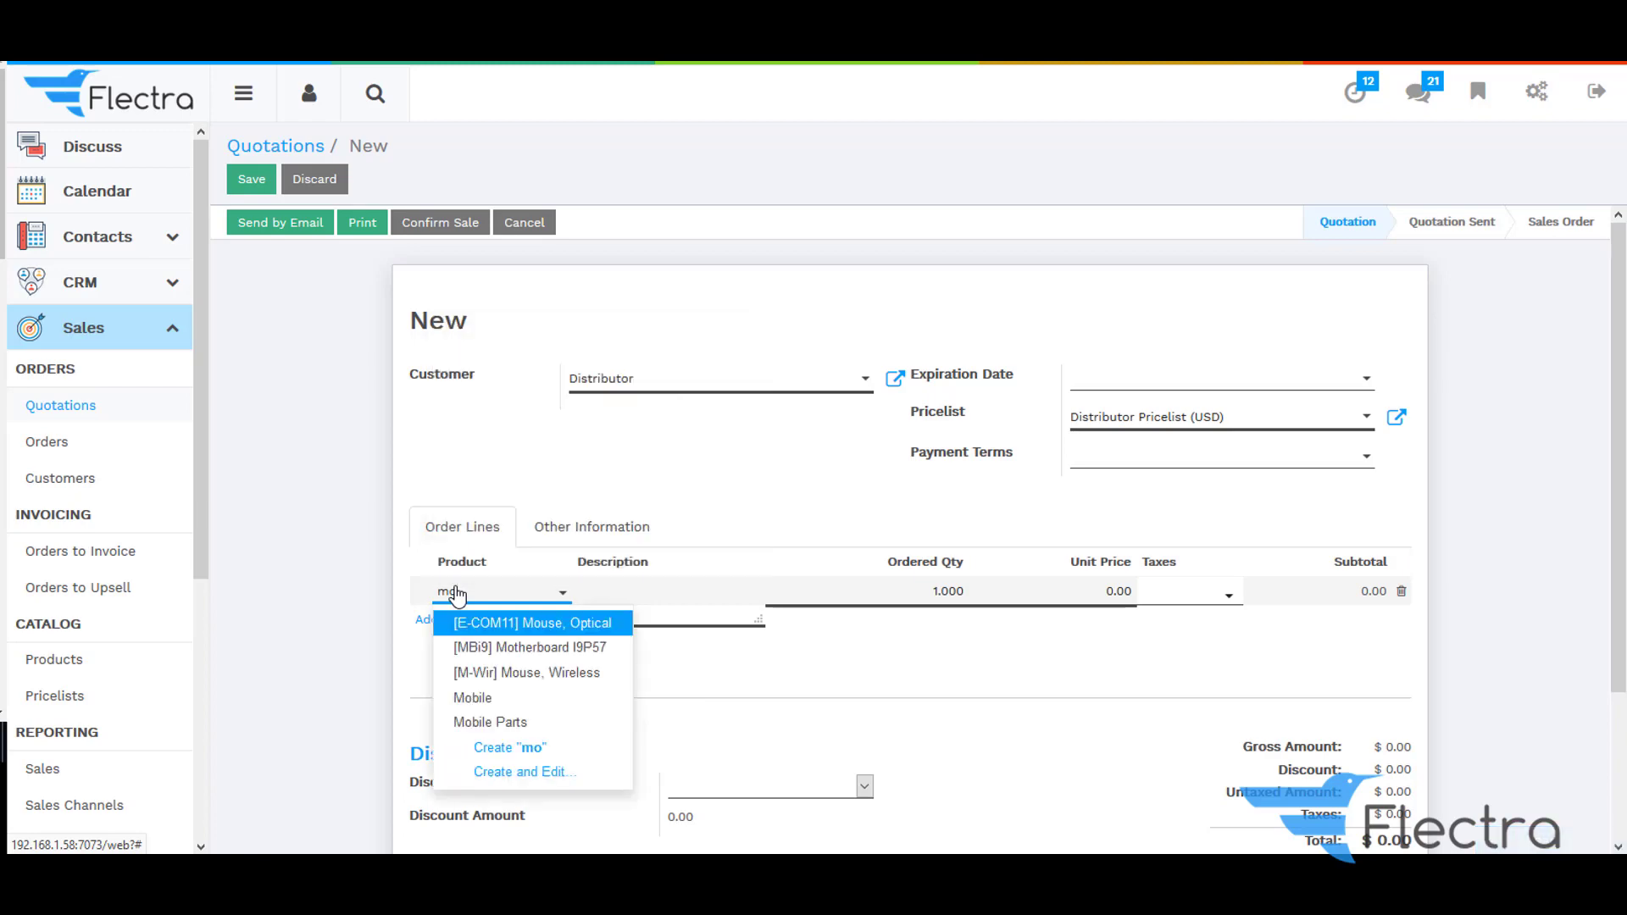
click(518, 699)
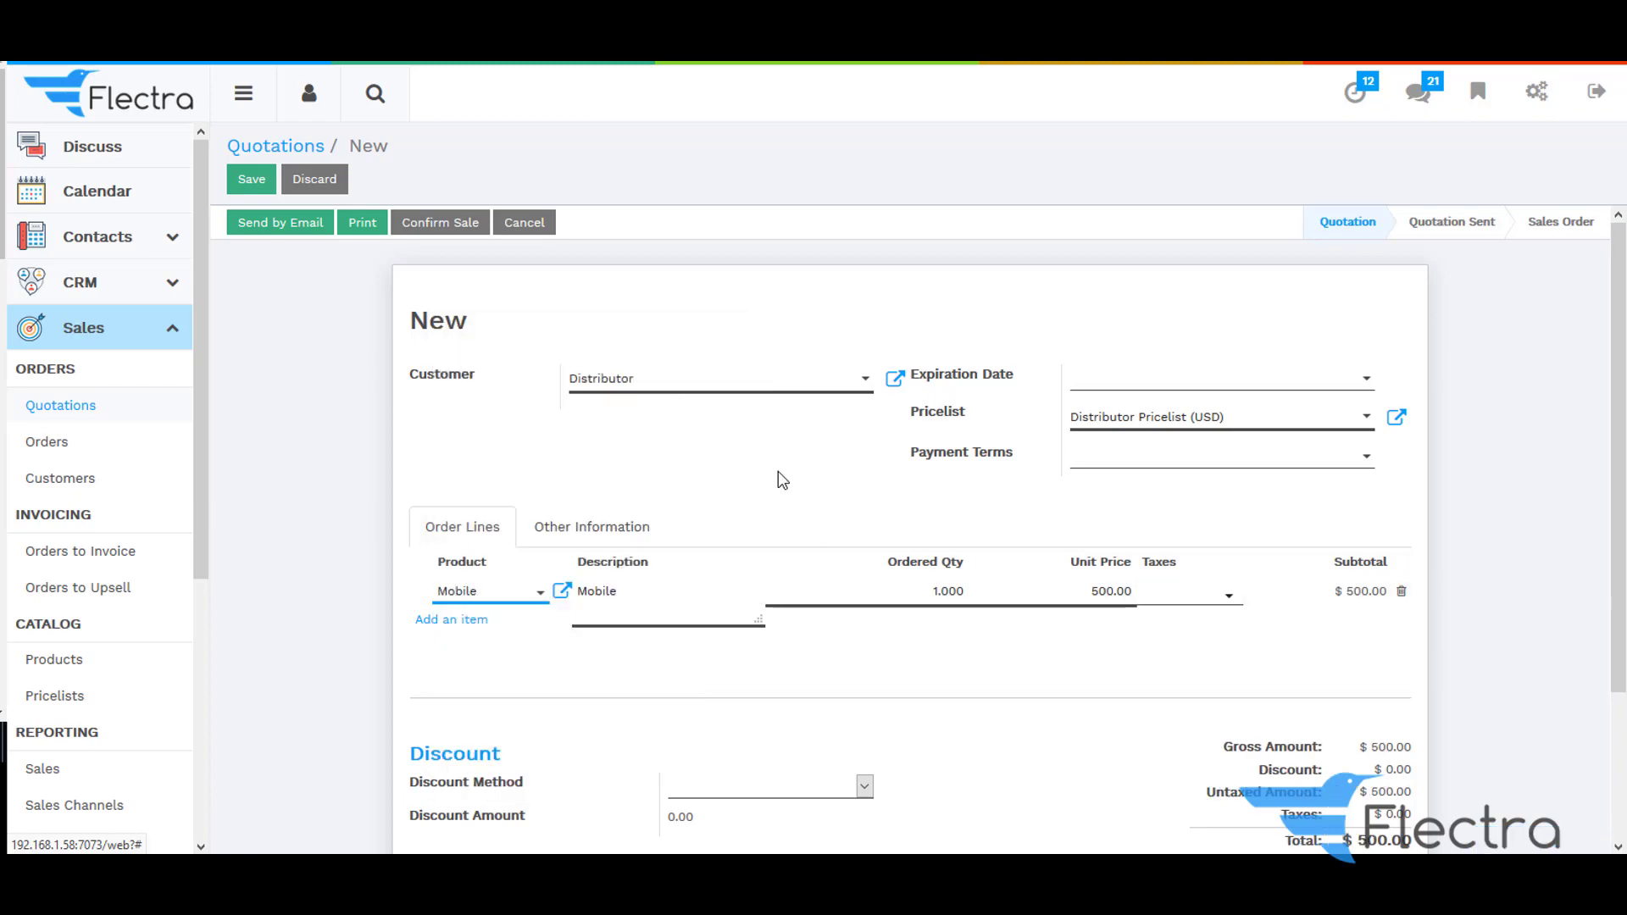
click(778, 473)
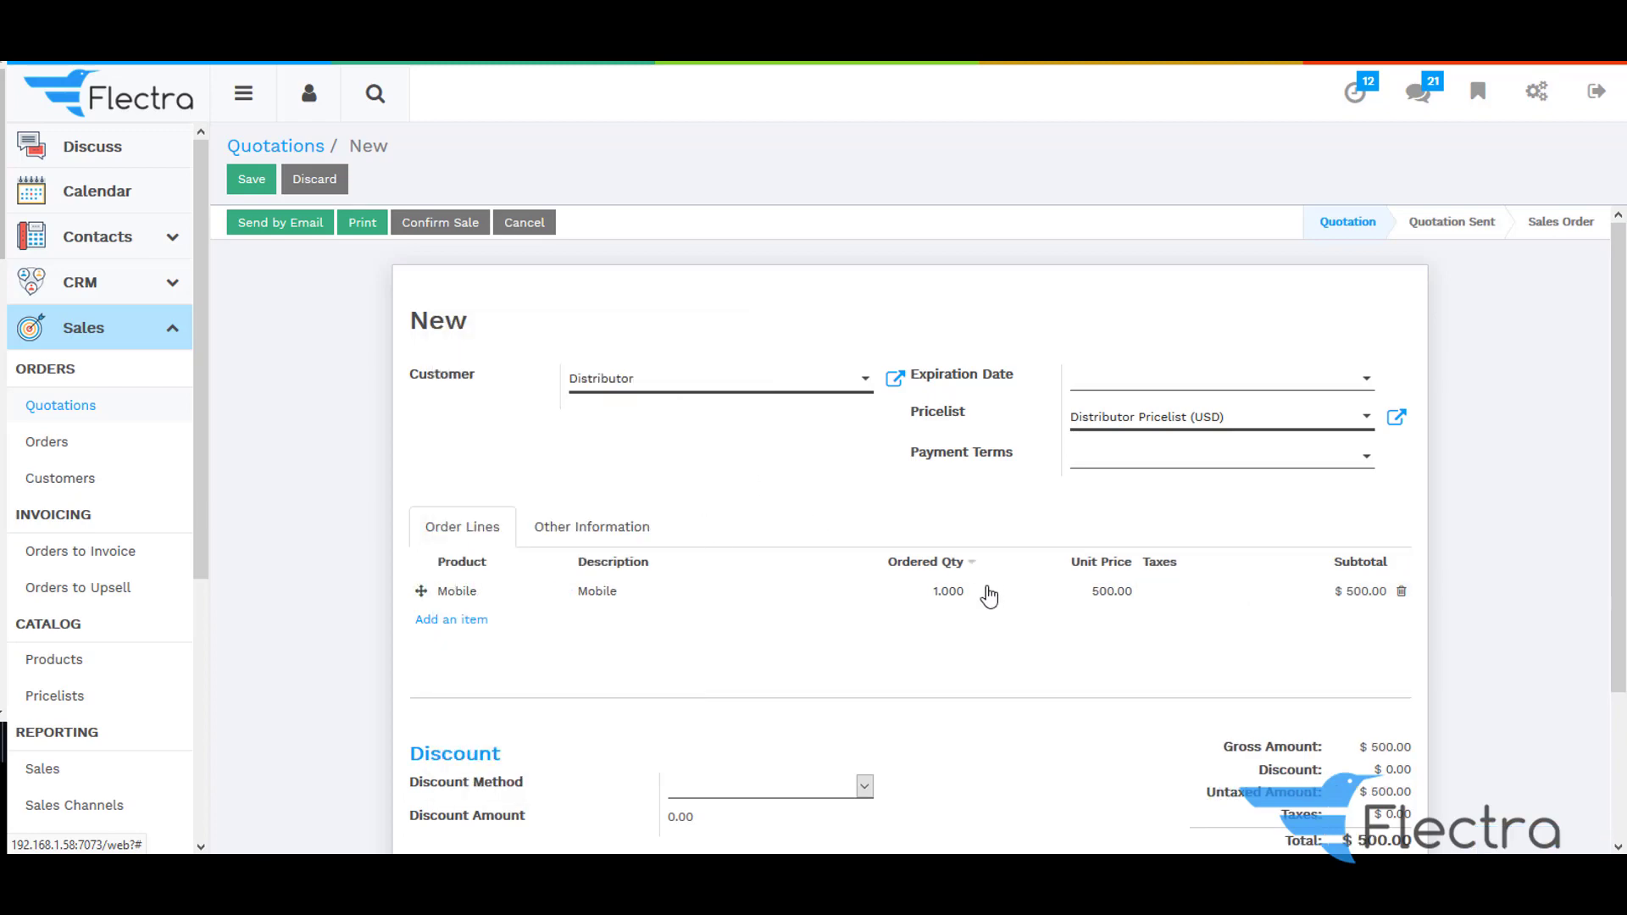
Add a second order line for the Tablet product to the quotation.
click(472, 619)
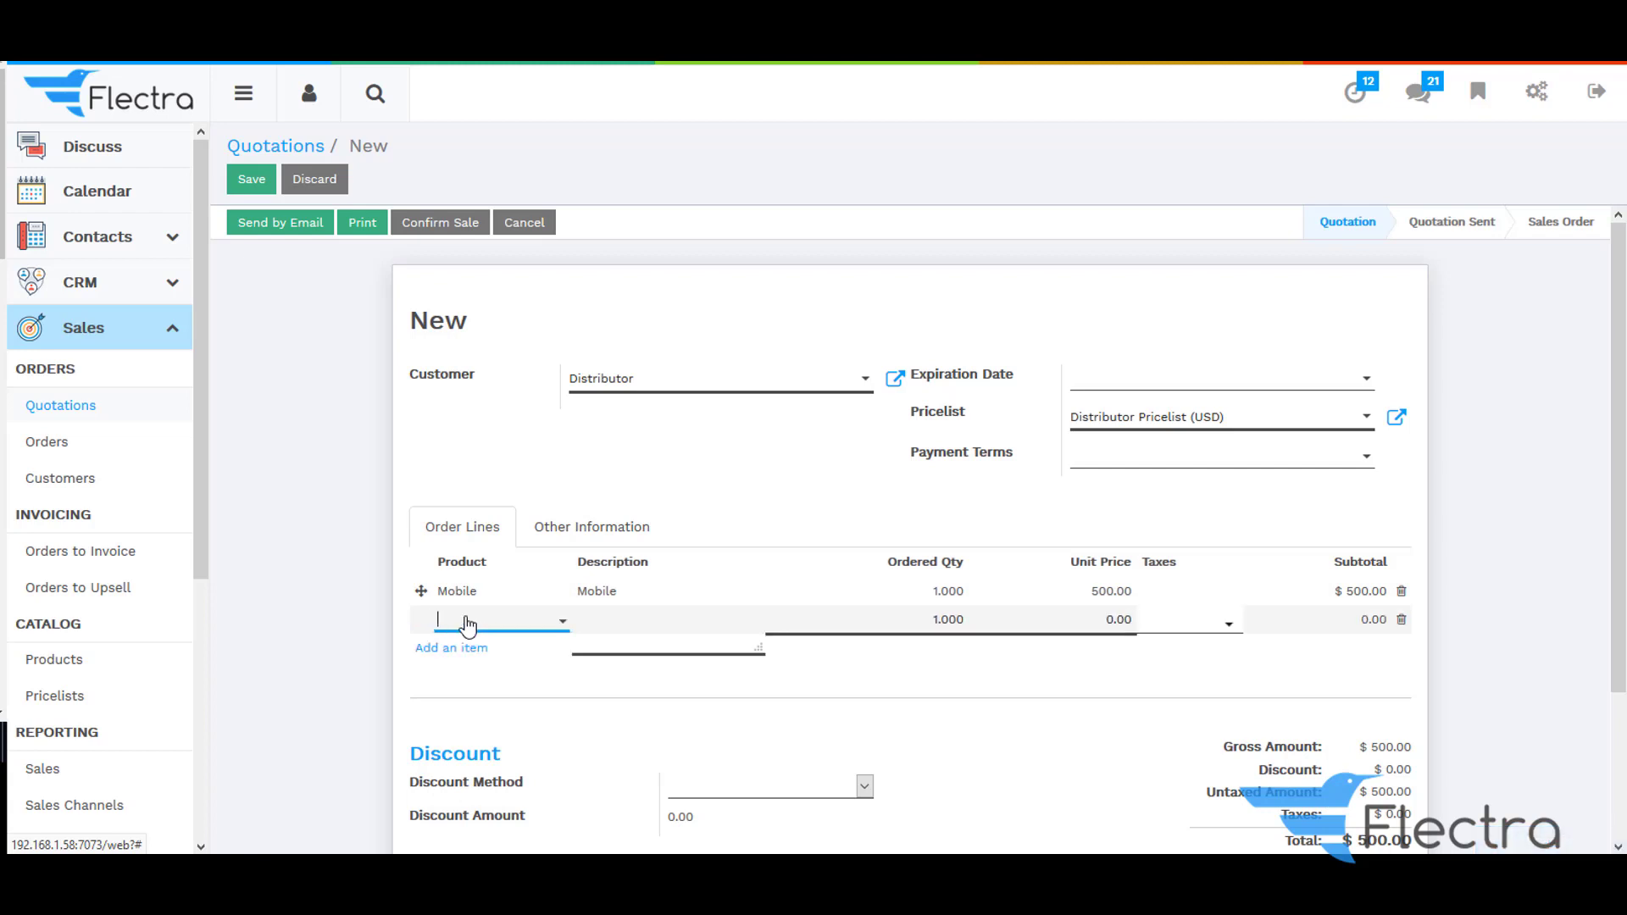
text(tab)
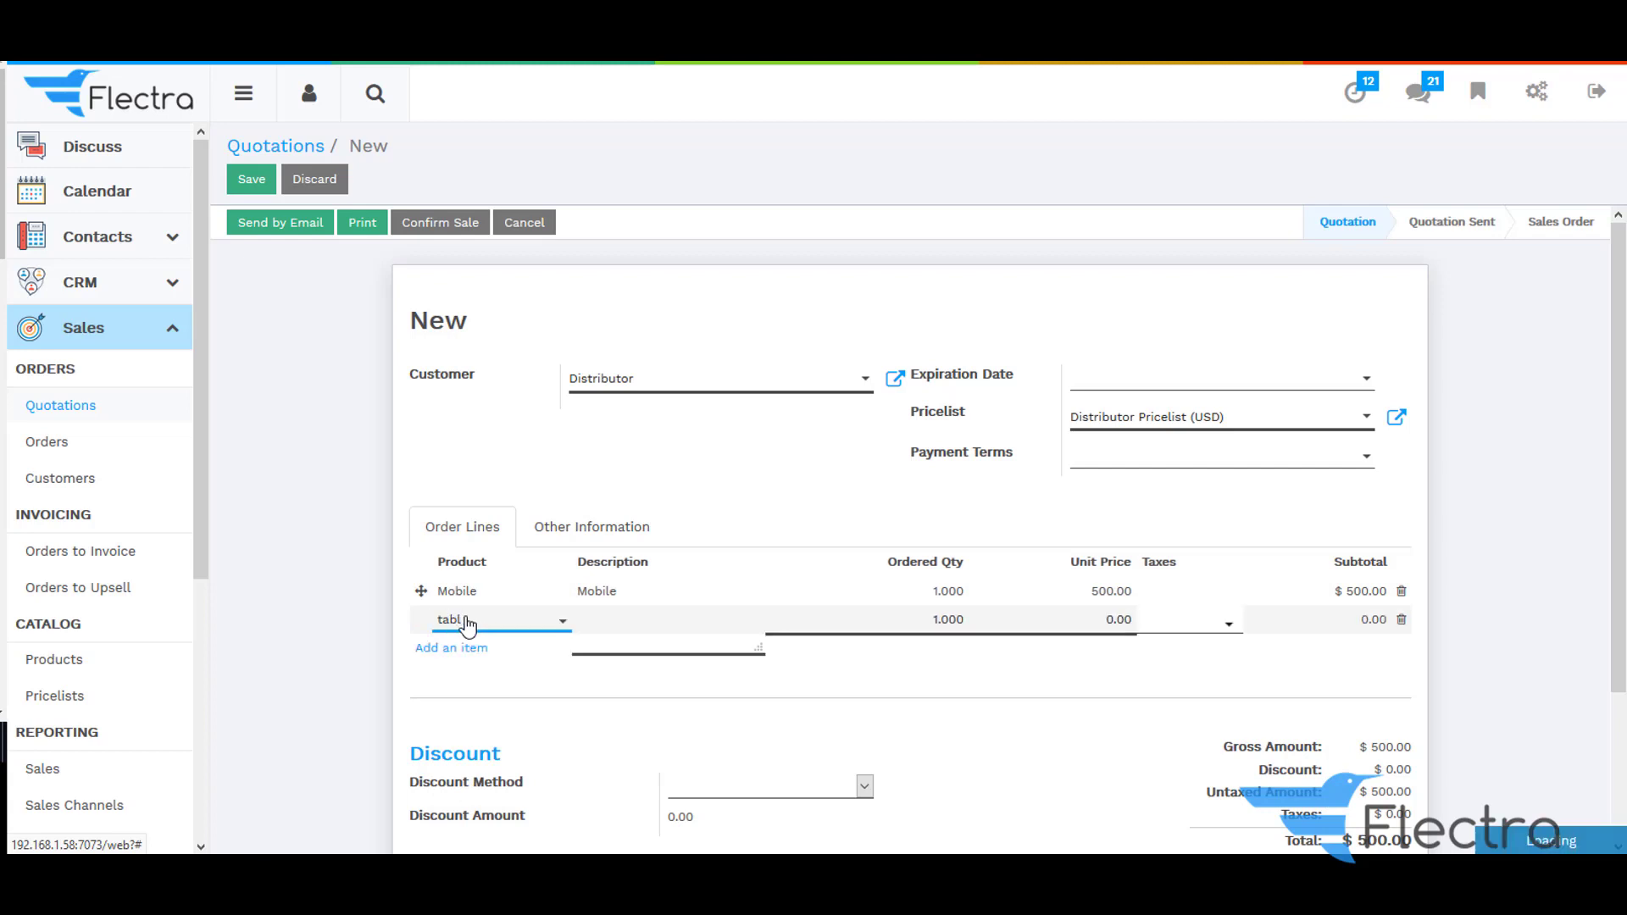
text(l)
click(462, 646)
click(738, 474)
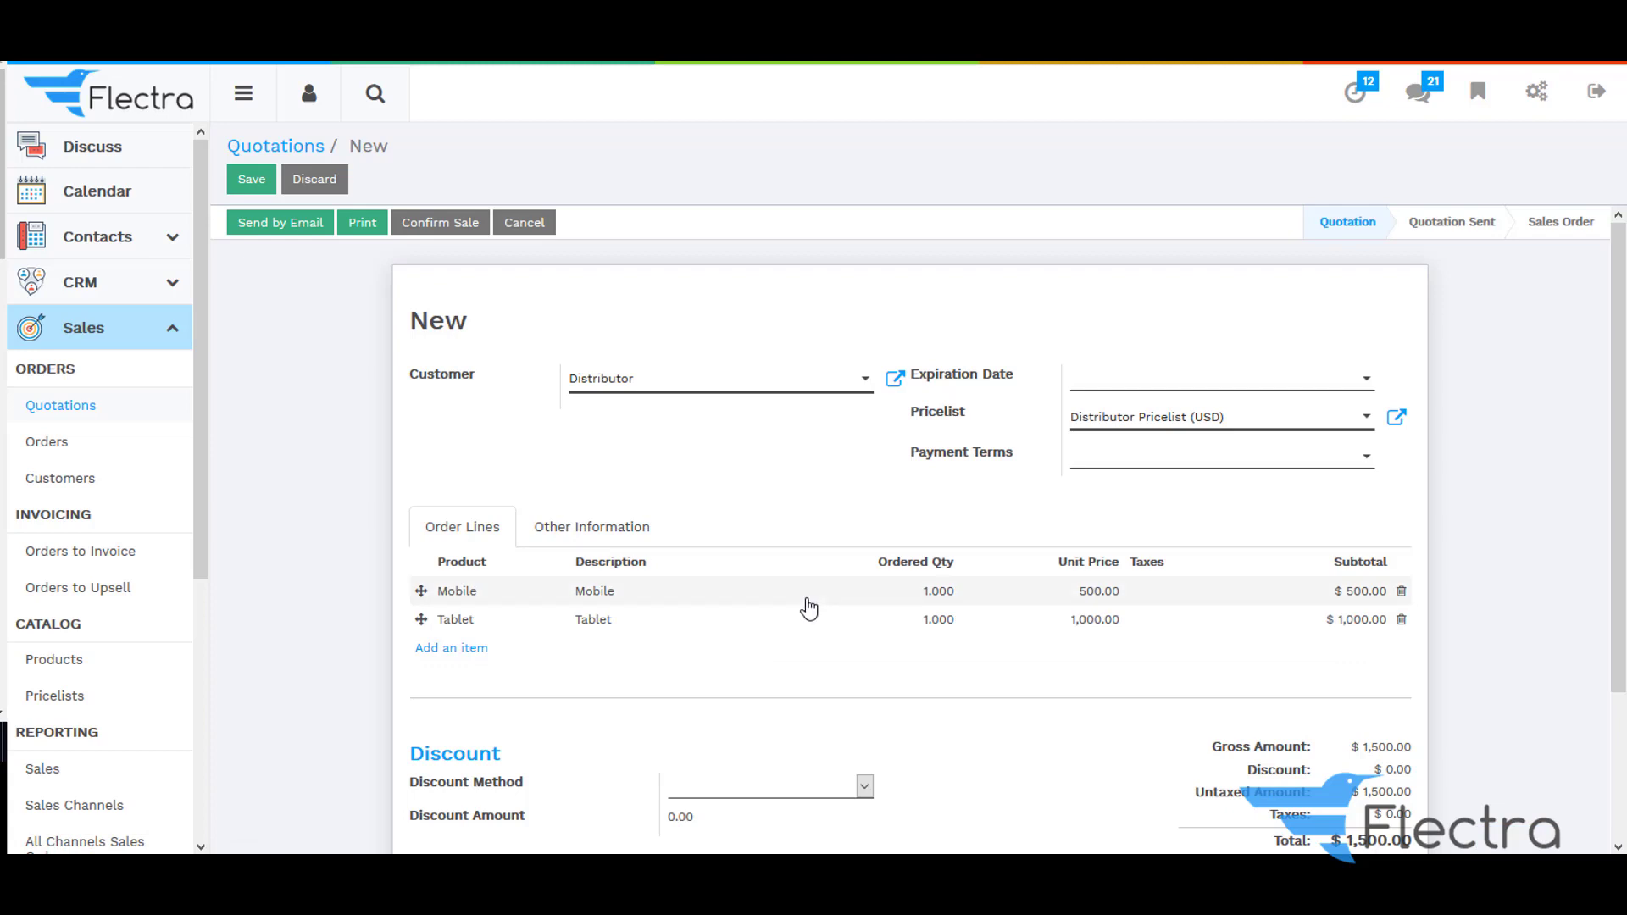
Set the ordered quantity of the Mobile line to 6 and commit the line.
double_click(933, 591)
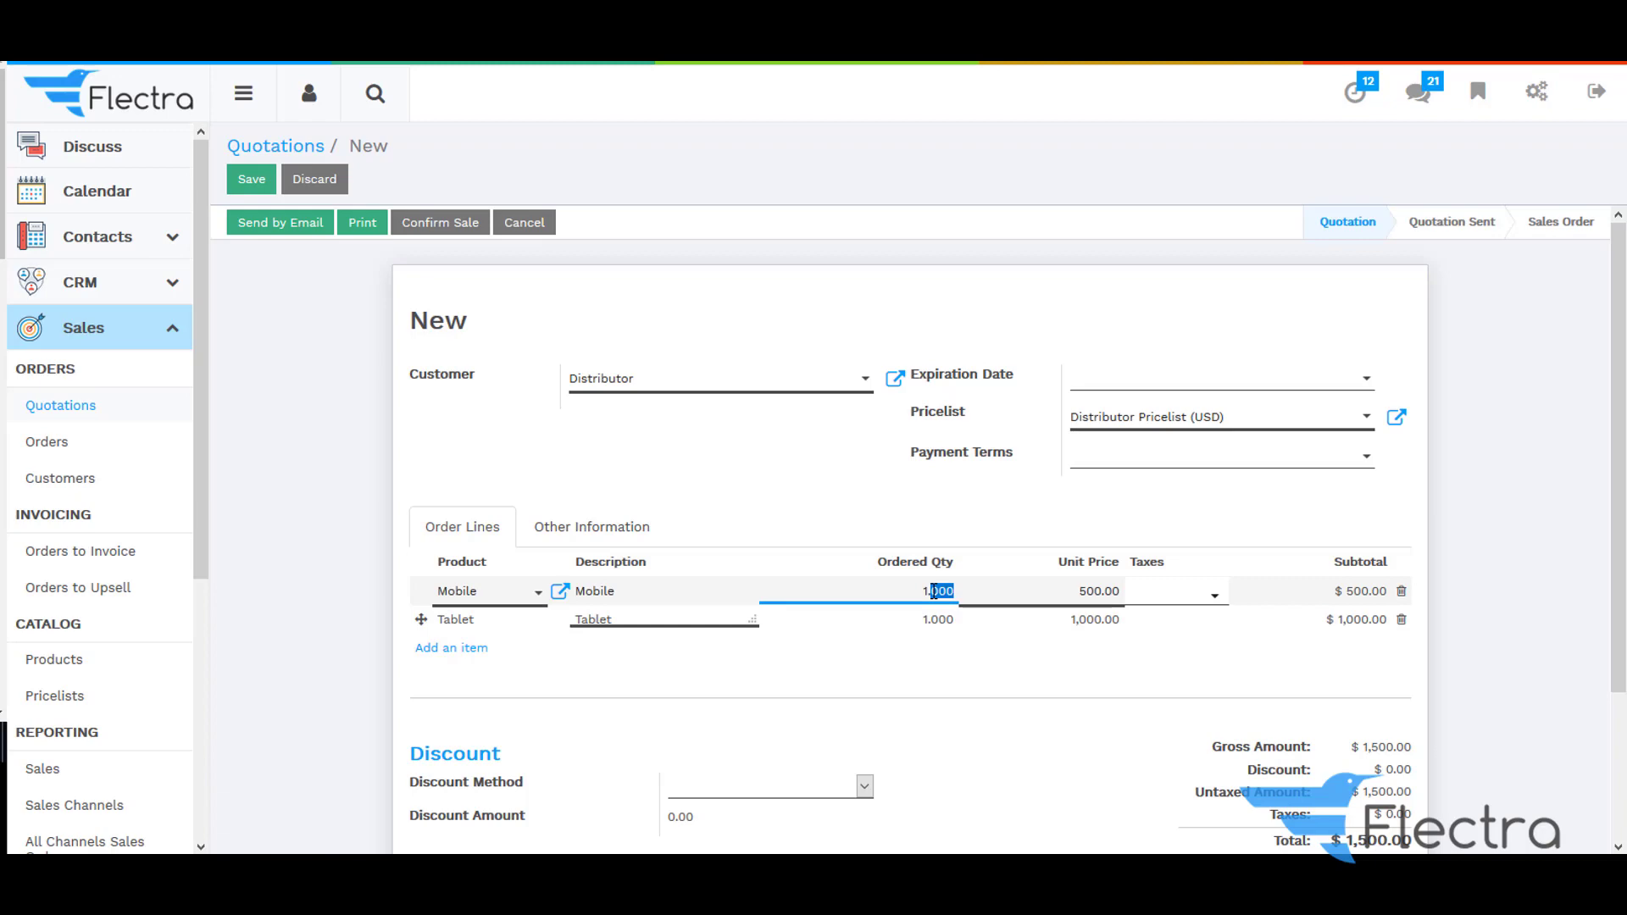
key(BackSpace)
key(BackSpace)
text(6)
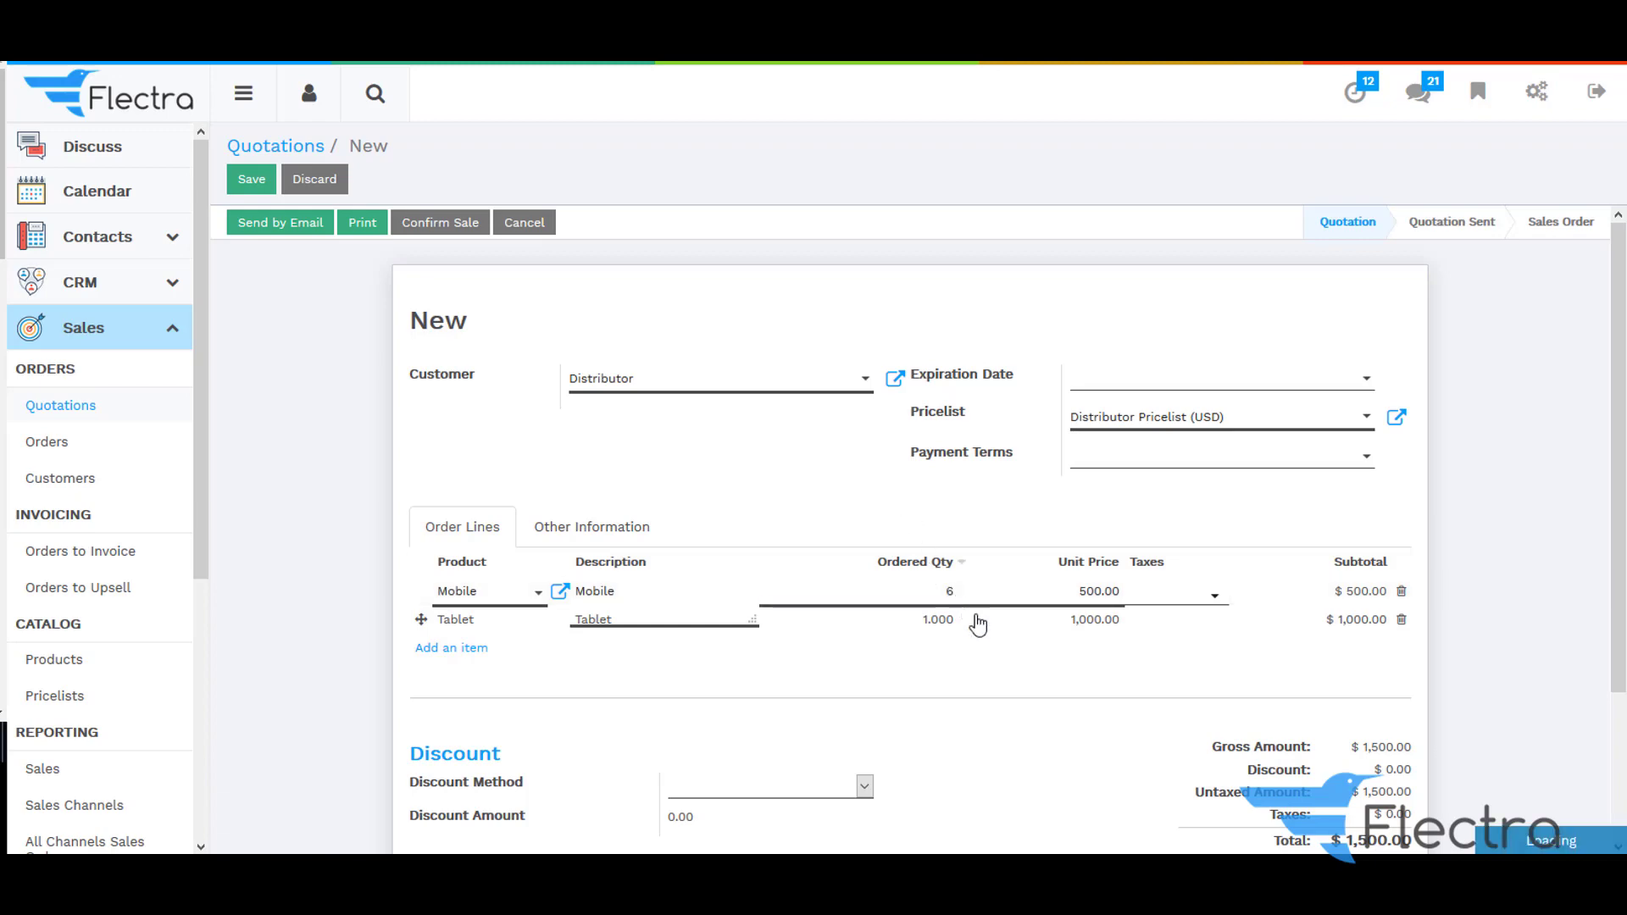
click(983, 669)
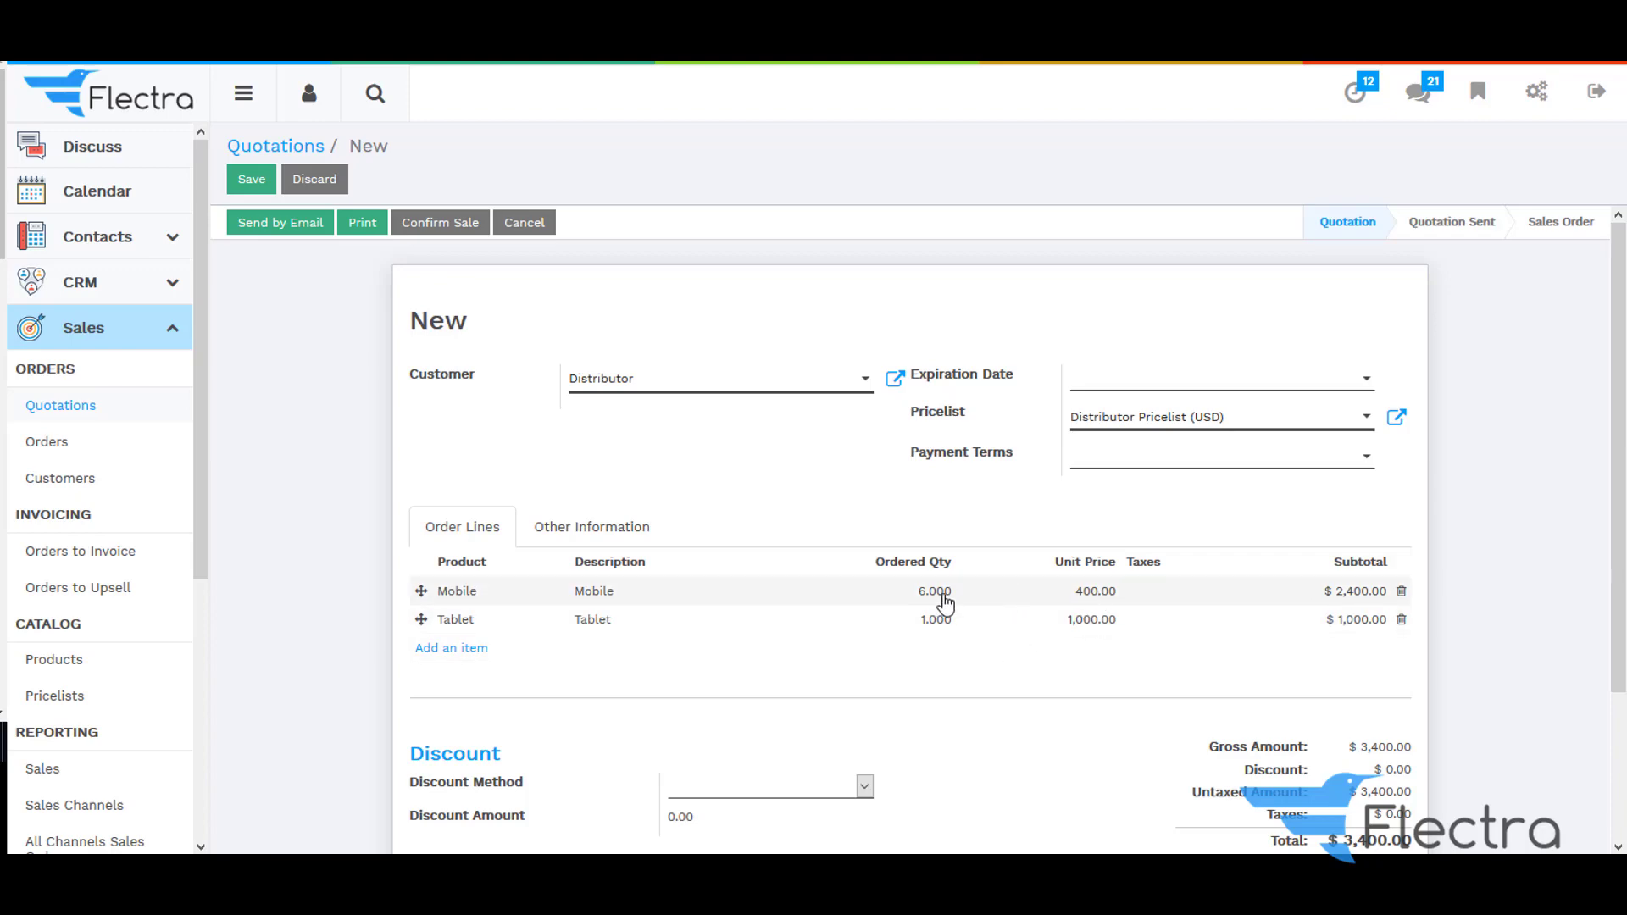
Set the ordered quantity of the Mobile line to 4 to test its pricelist price.
click(910, 588)
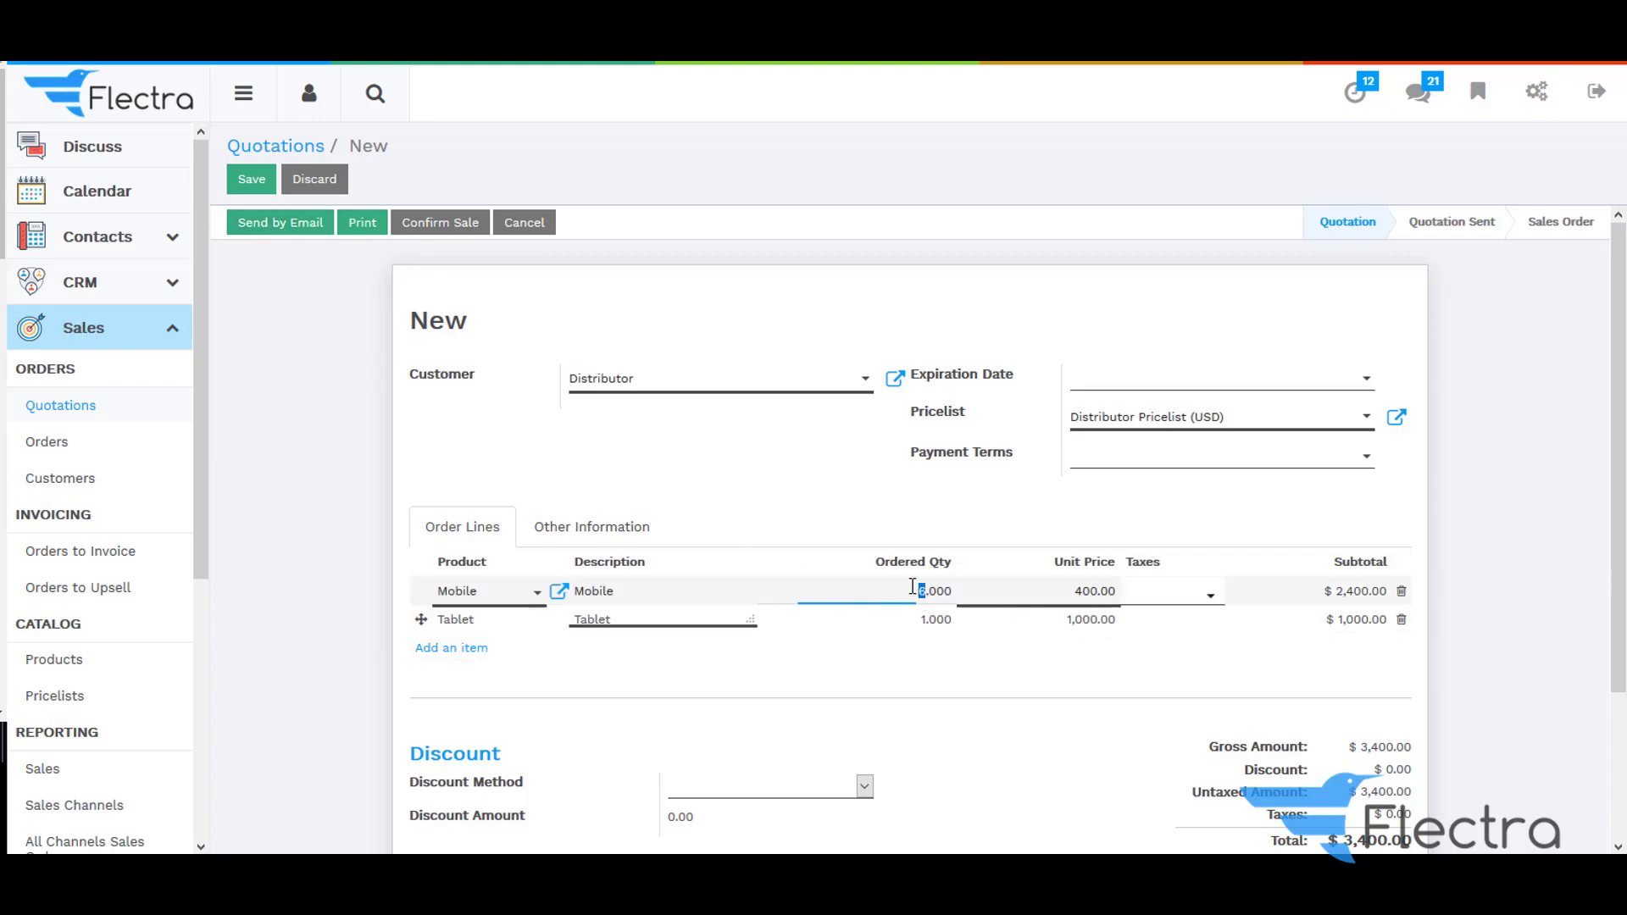
double_click(913, 587)
key(BackSpace)
text(4)
click(778, 478)
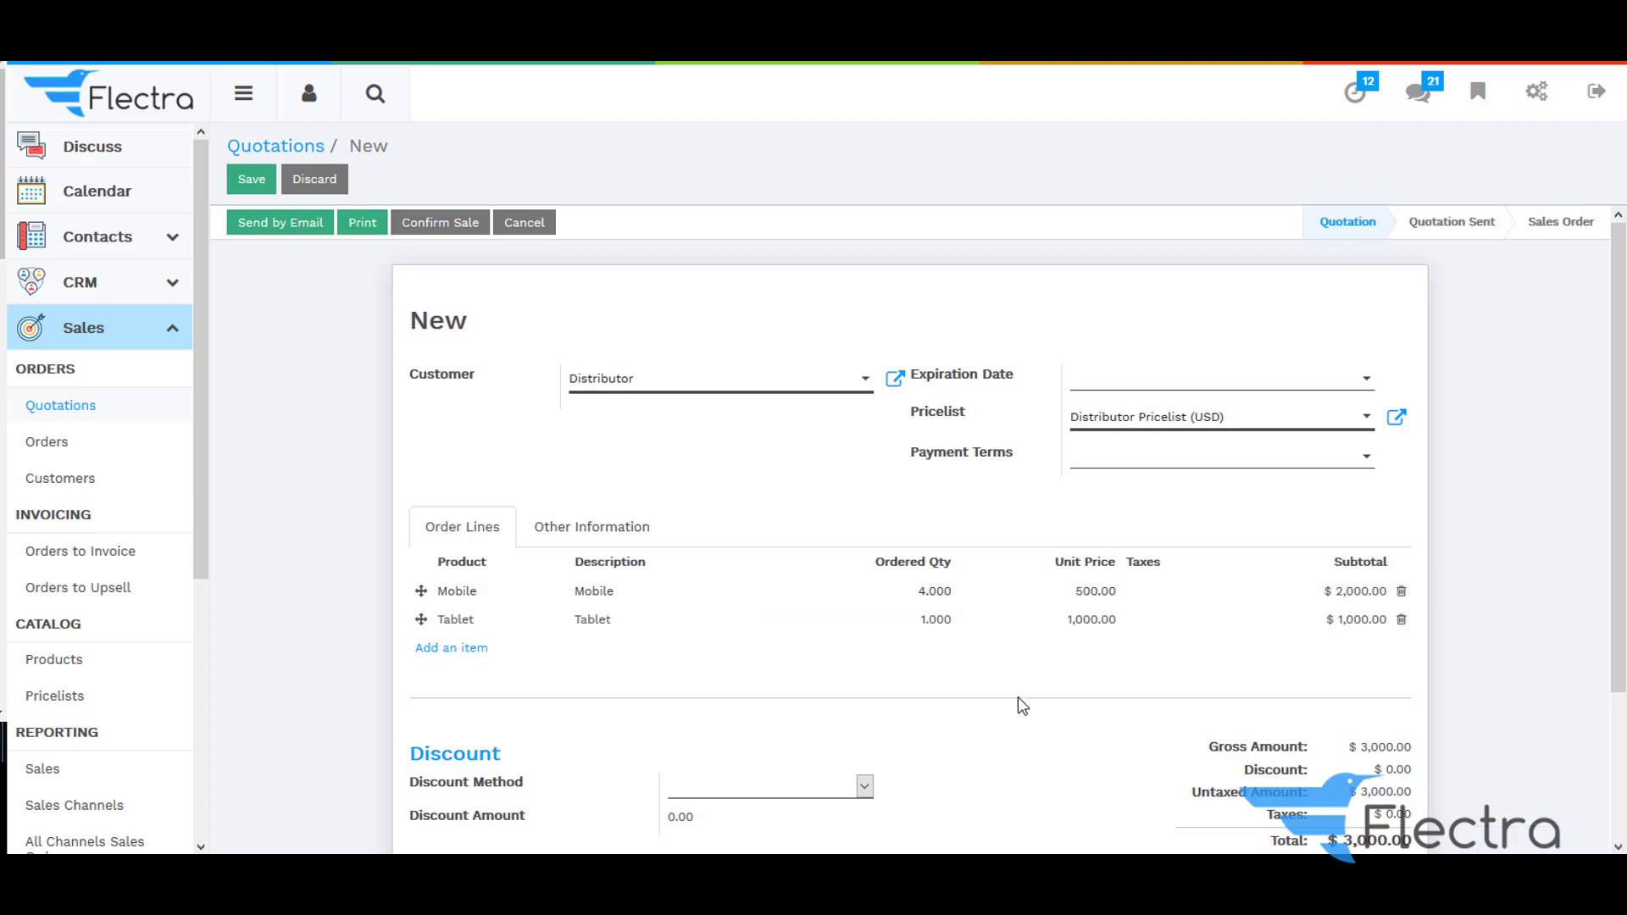
Set the Mobile line's ordered quantity back to 6 and commit the line.
click(921, 596)
drag(926, 591, 920, 585)
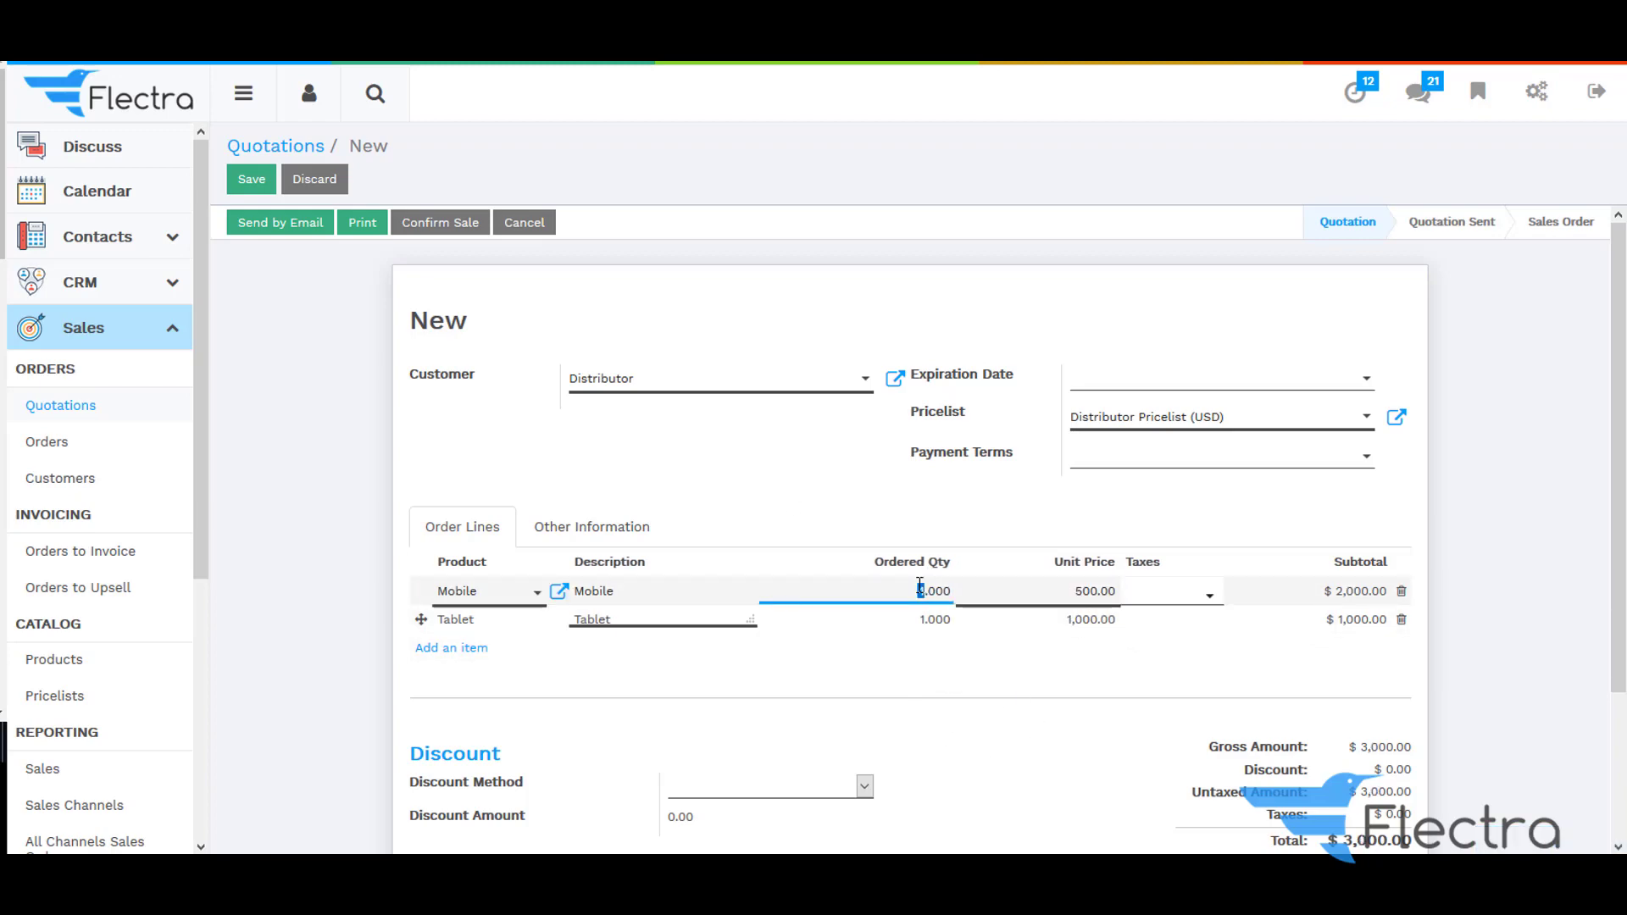
text(6)
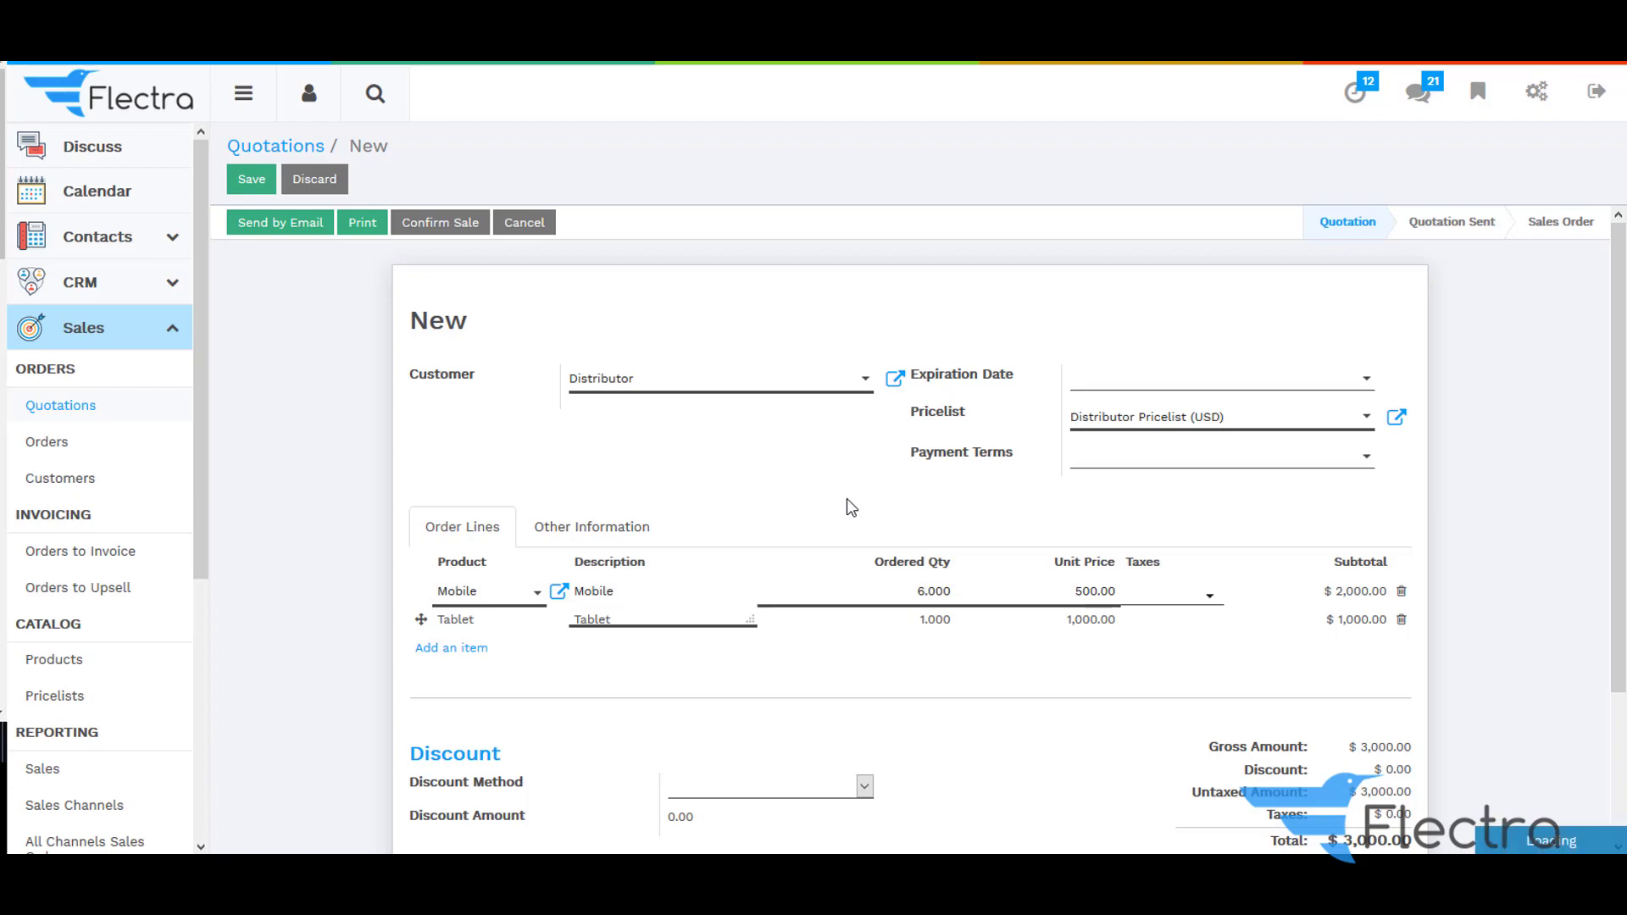
click(847, 499)
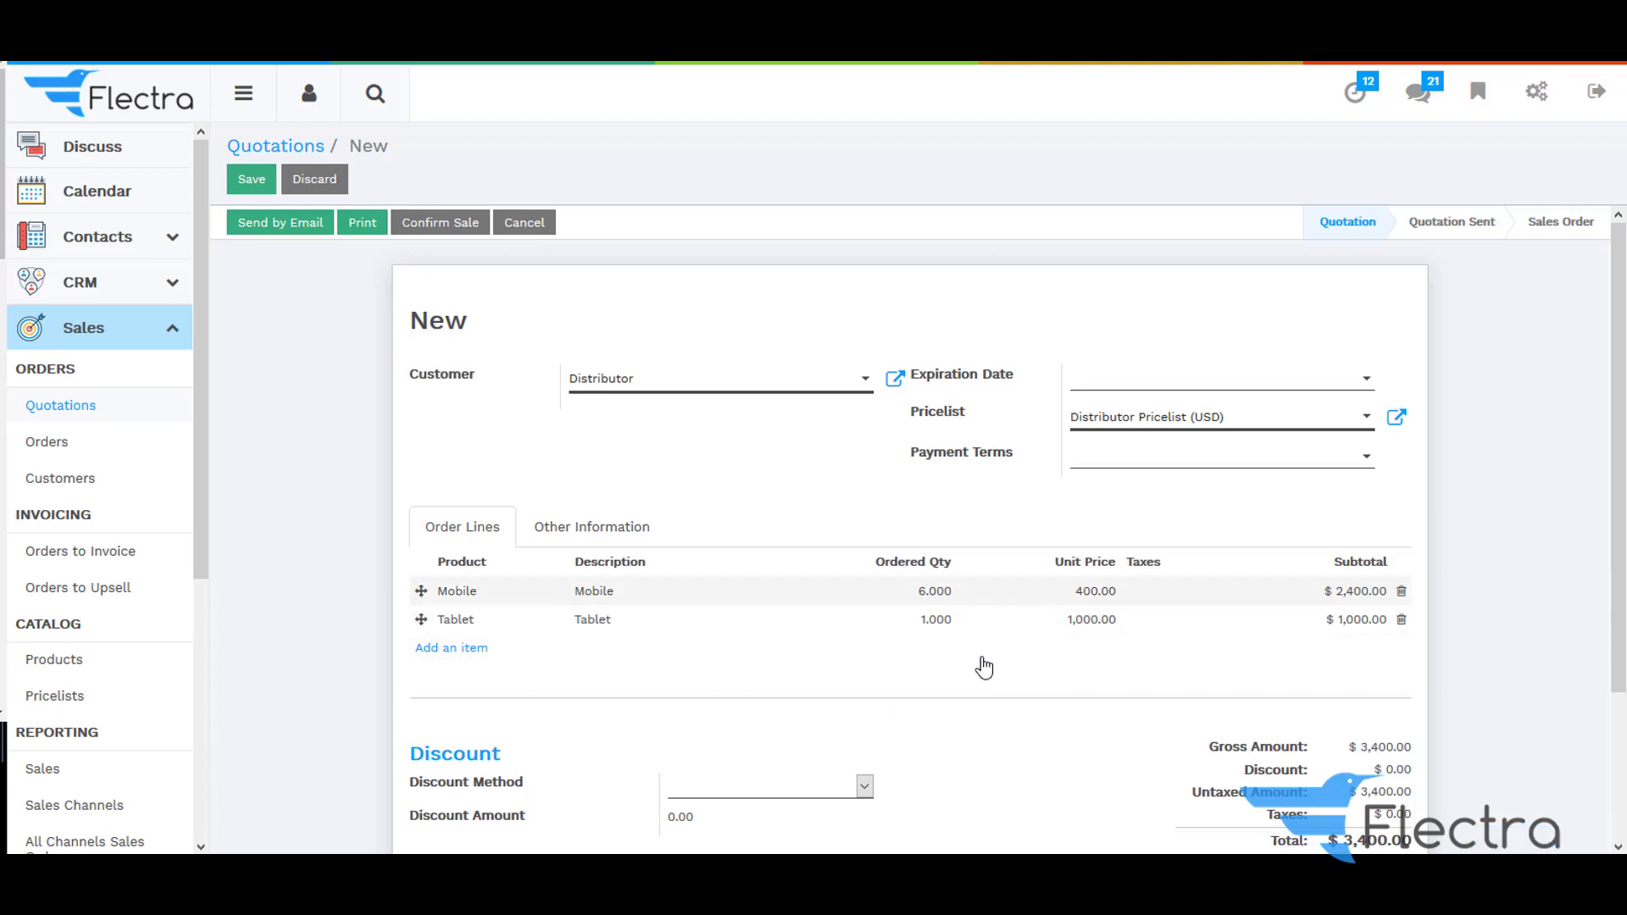
Set the ordered quantity of the Tablet line to 9 to test its pricelist price.
click(940, 632)
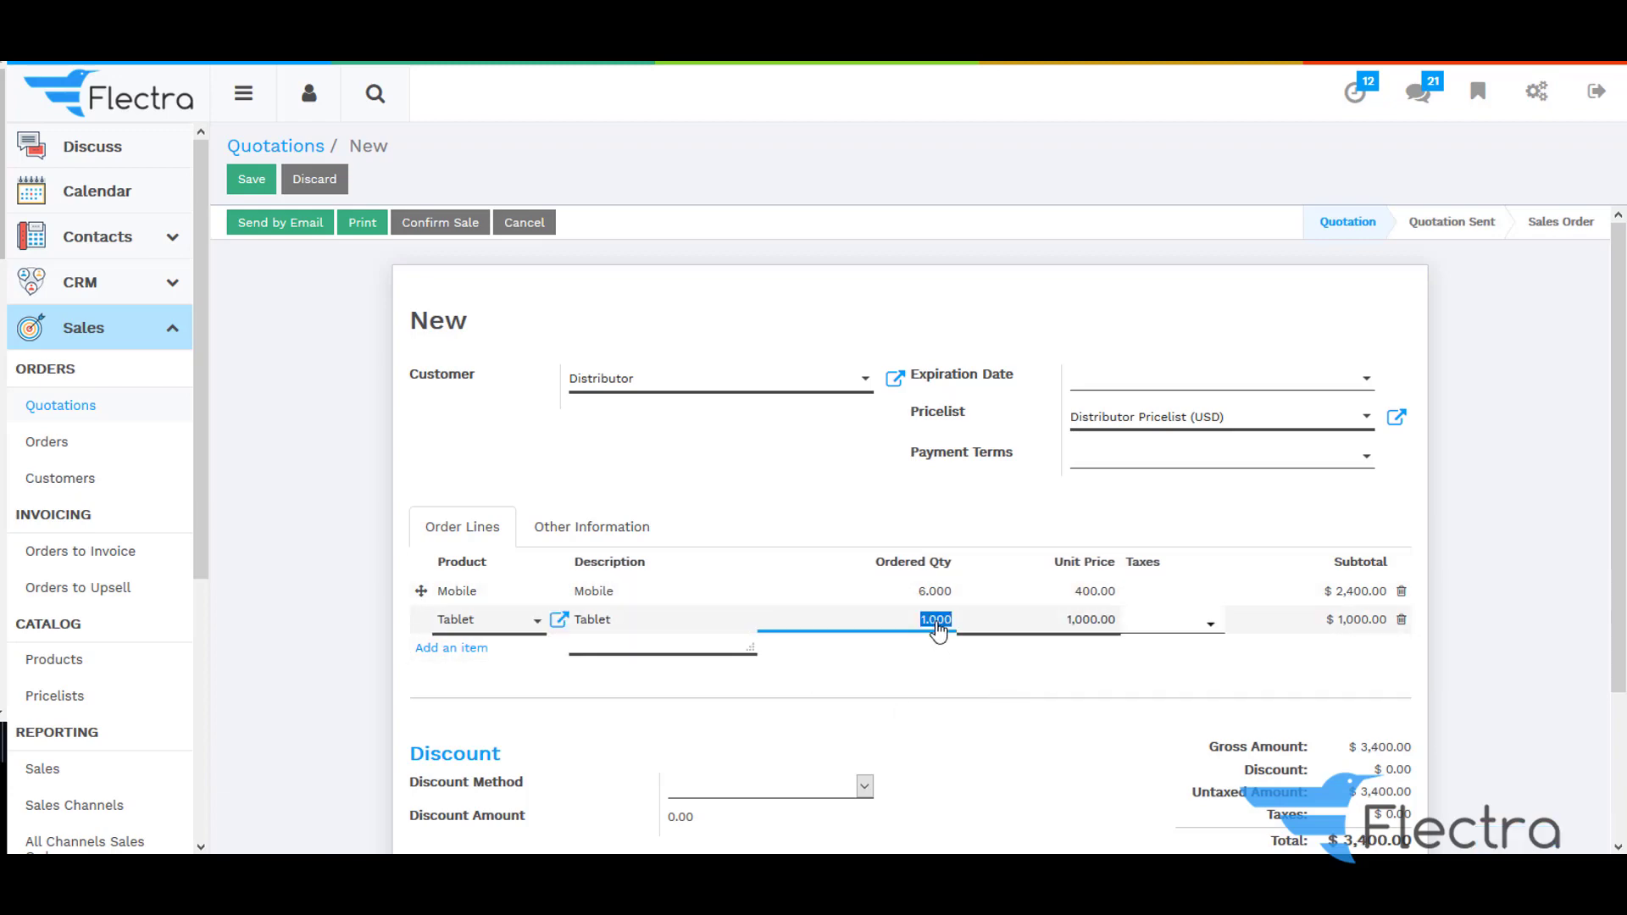
key(BackSpace)
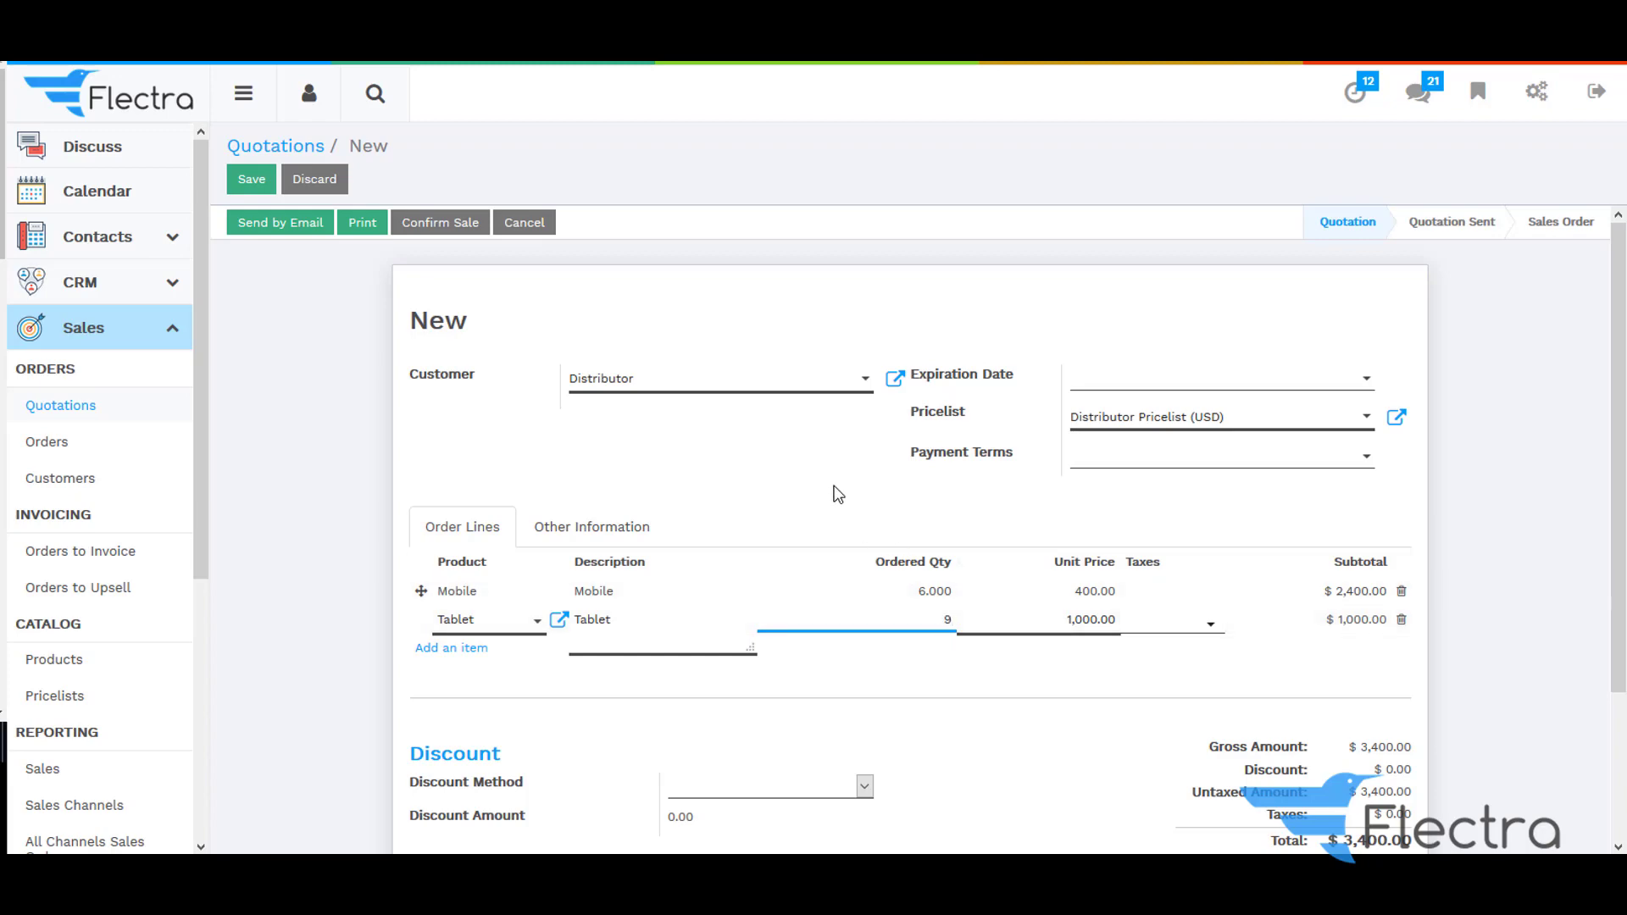
click(1130, 639)
Set the ordered quantity of the Tablet line to 11 and save the quotation.
click(940, 623)
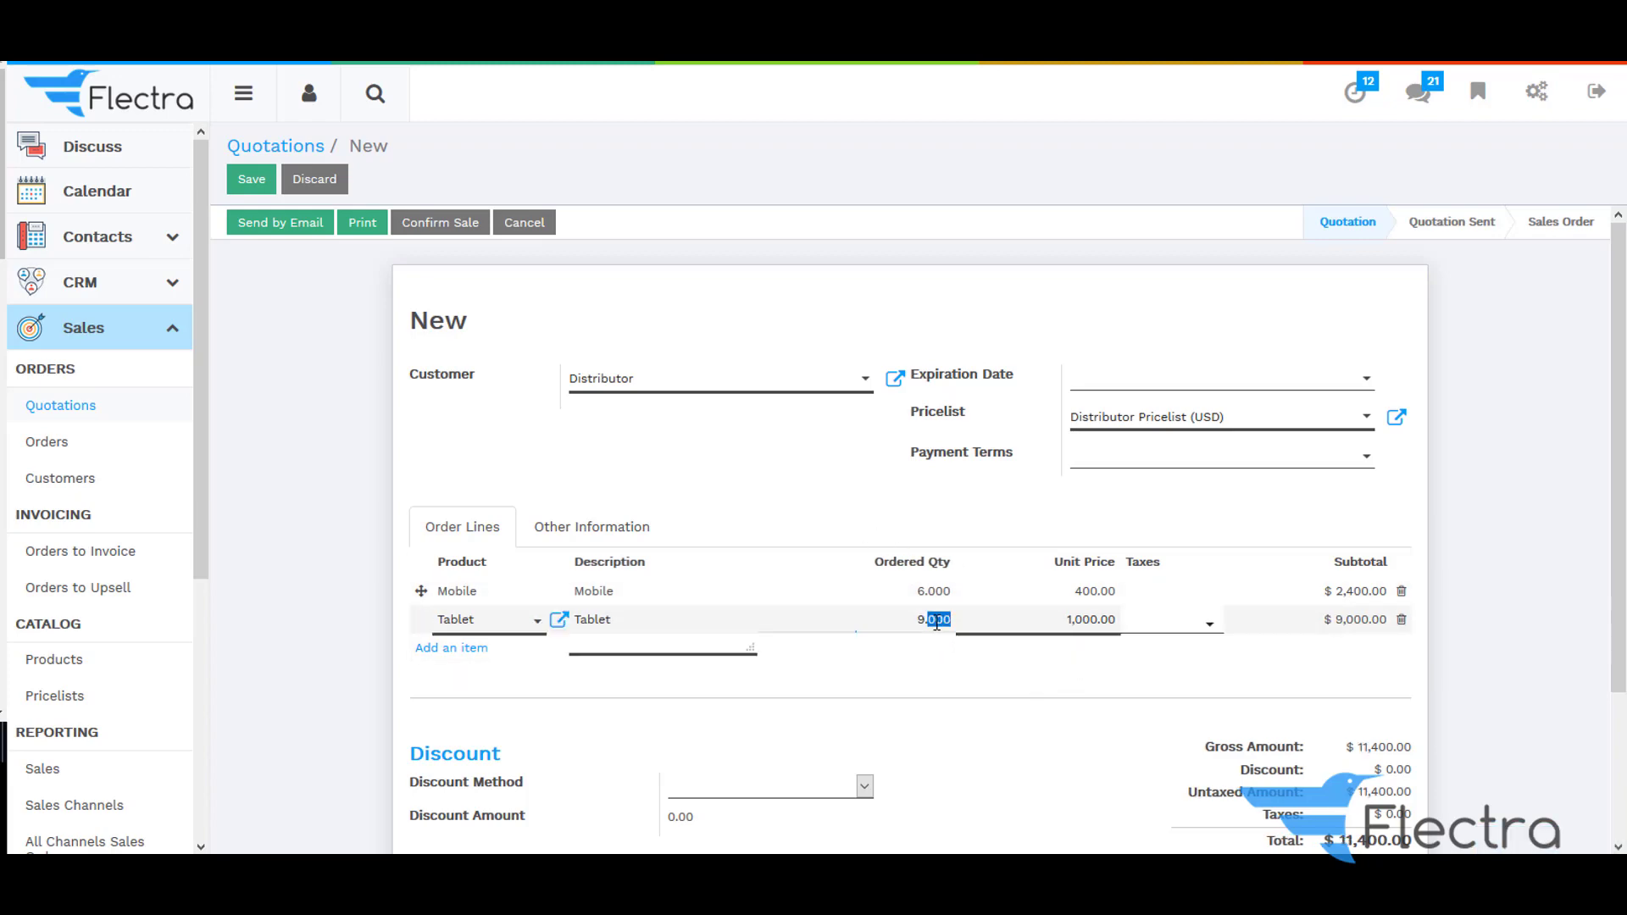
key(BackSpace)
key(BackSpace)
key(BackSpace)
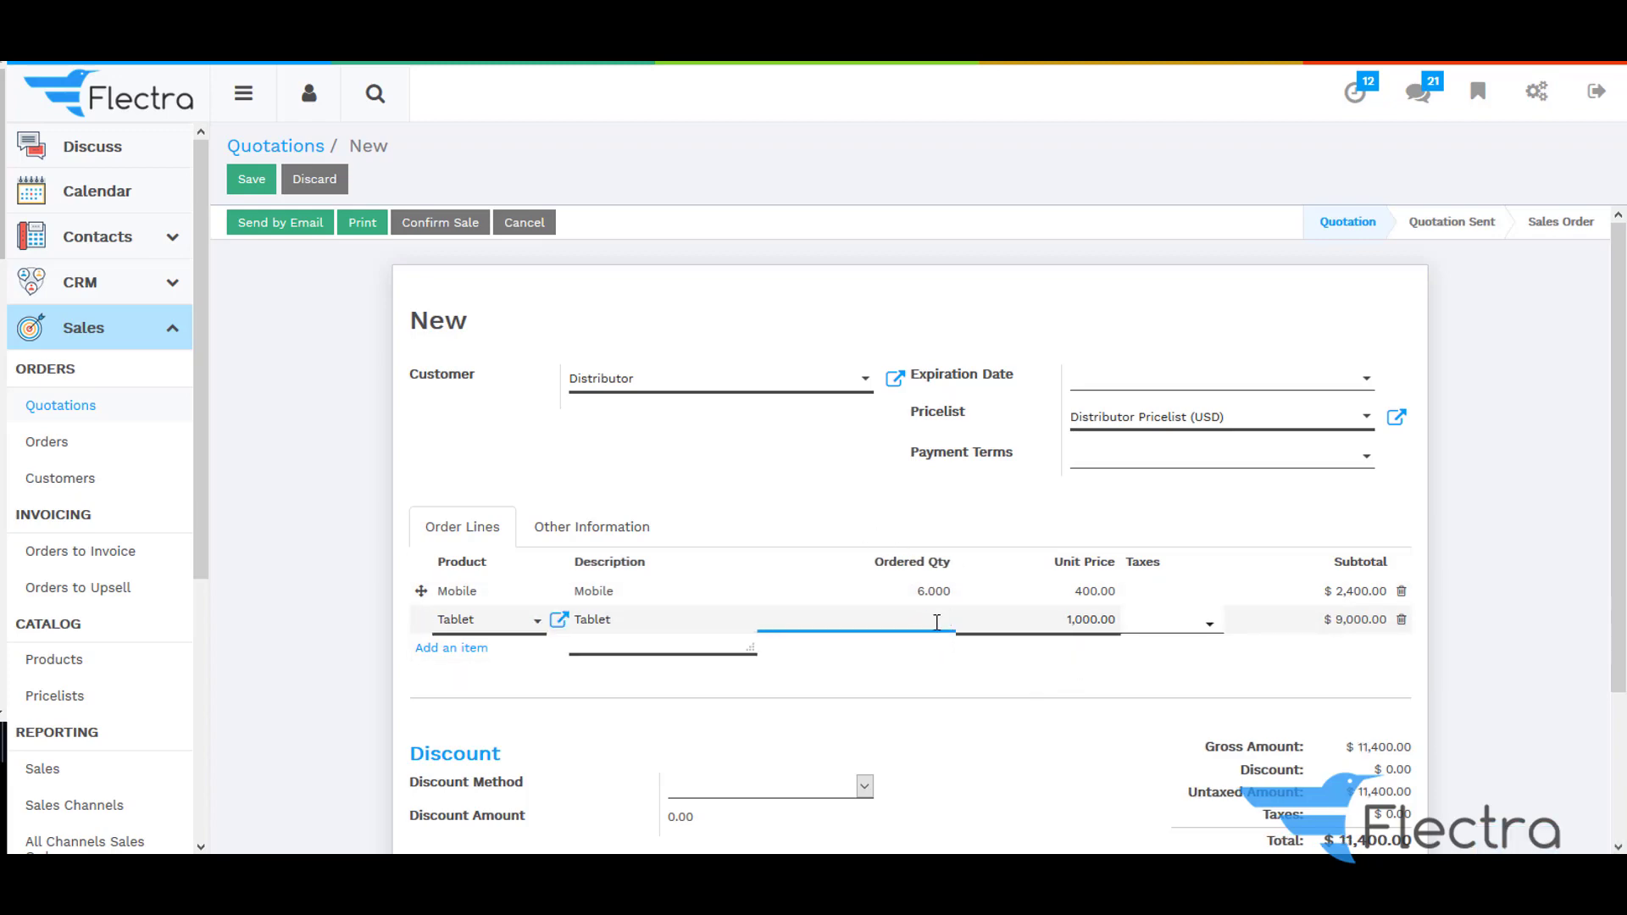
text(11)
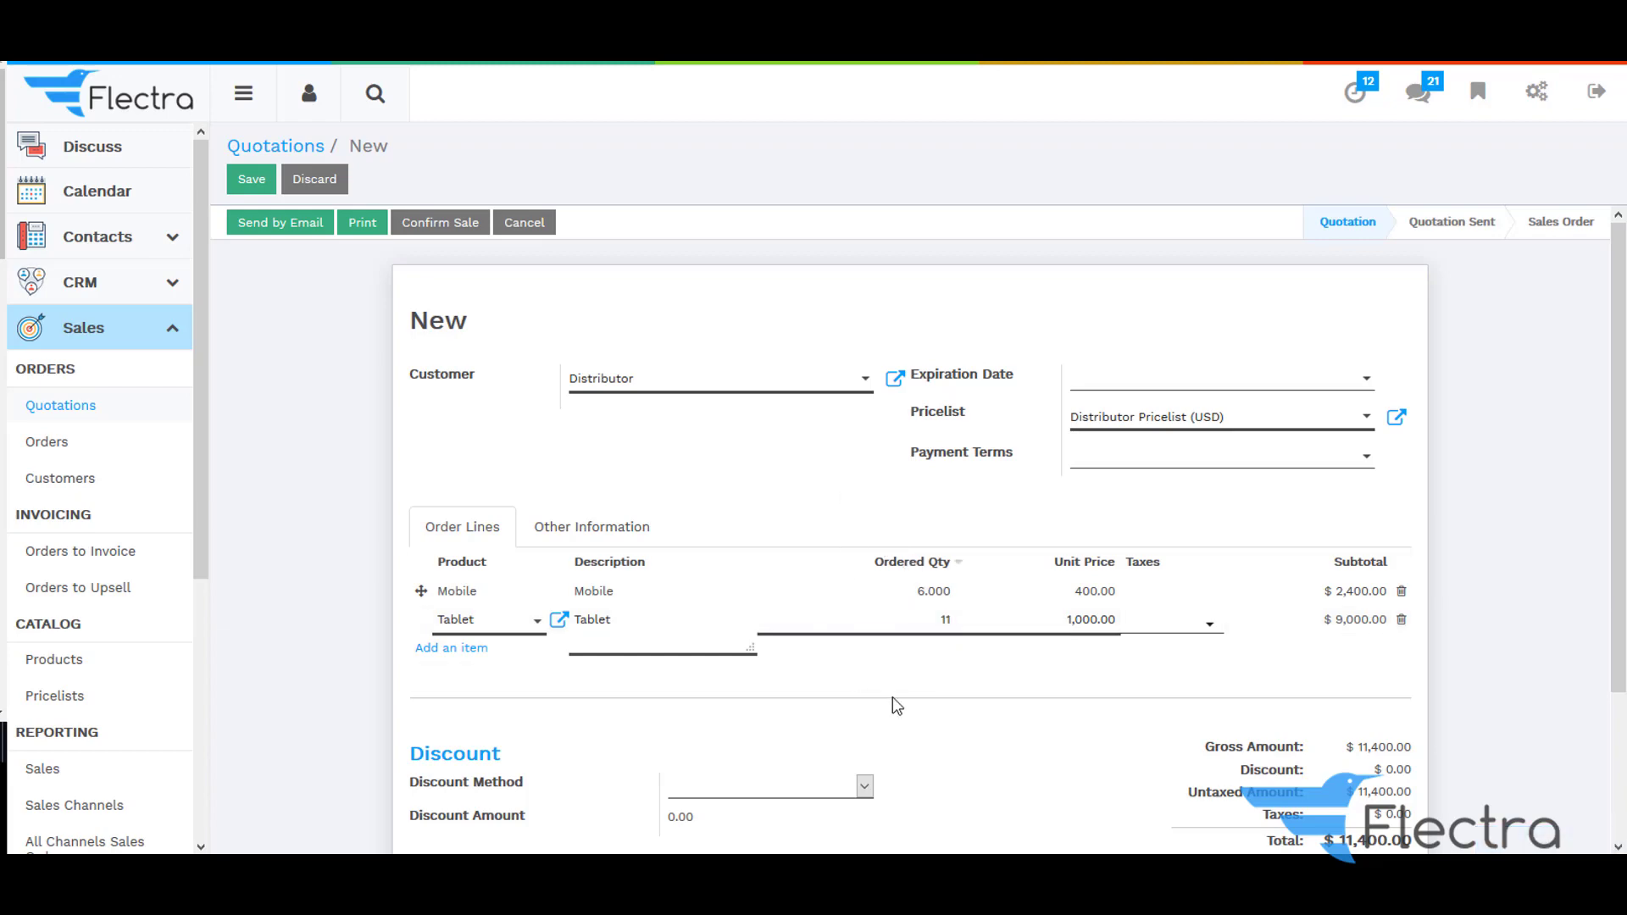
click(1055, 637)
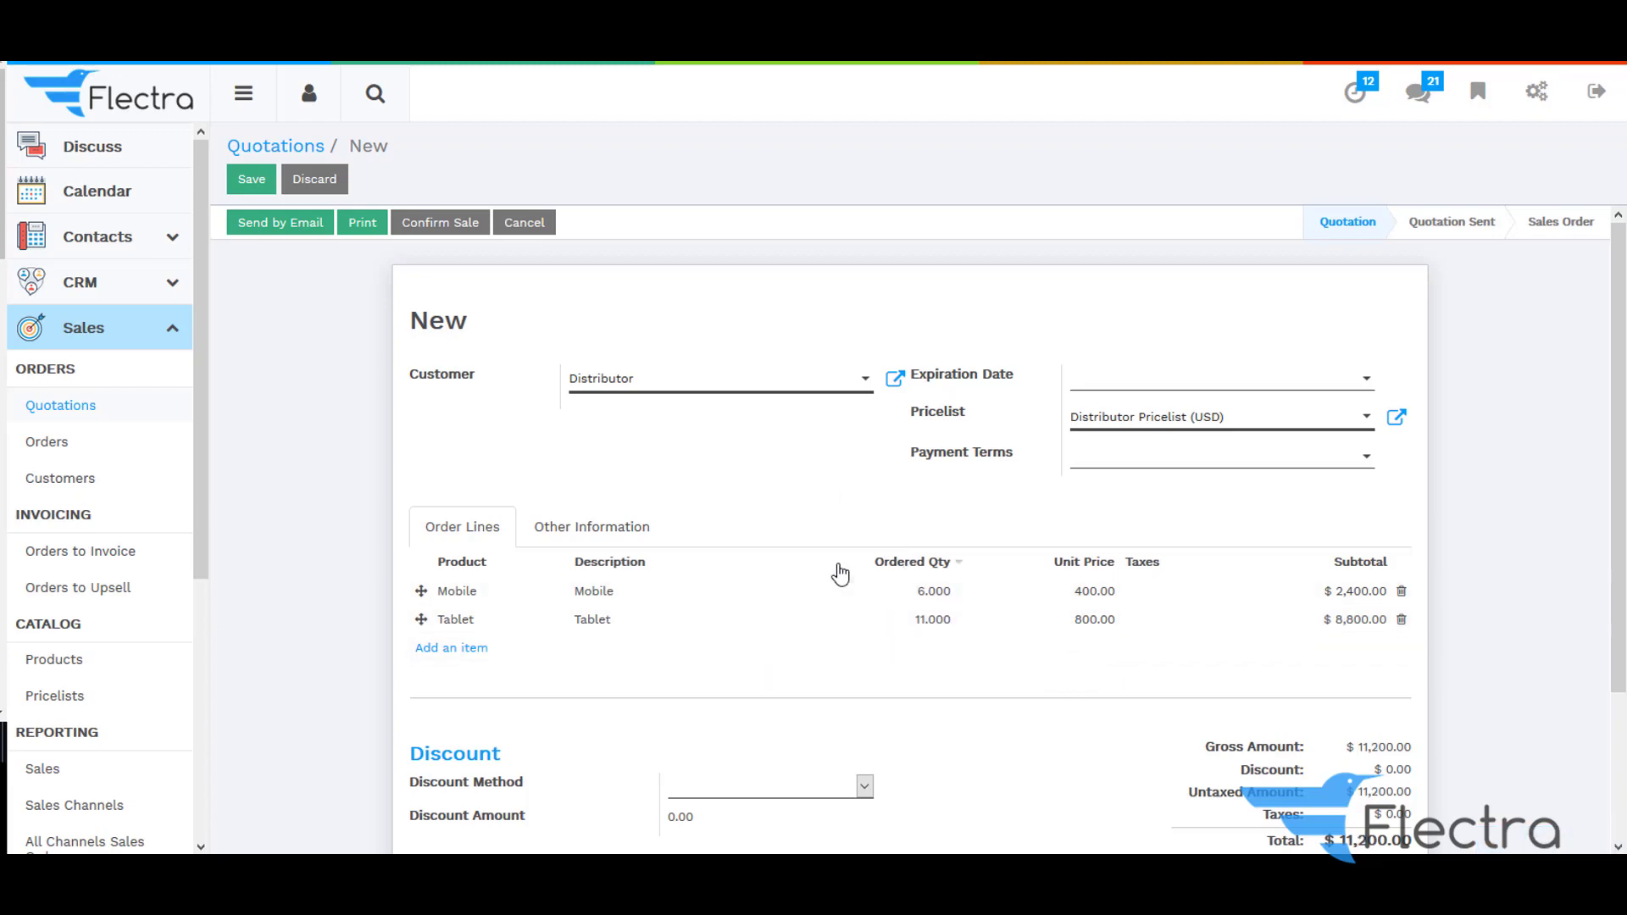
click(250, 179)
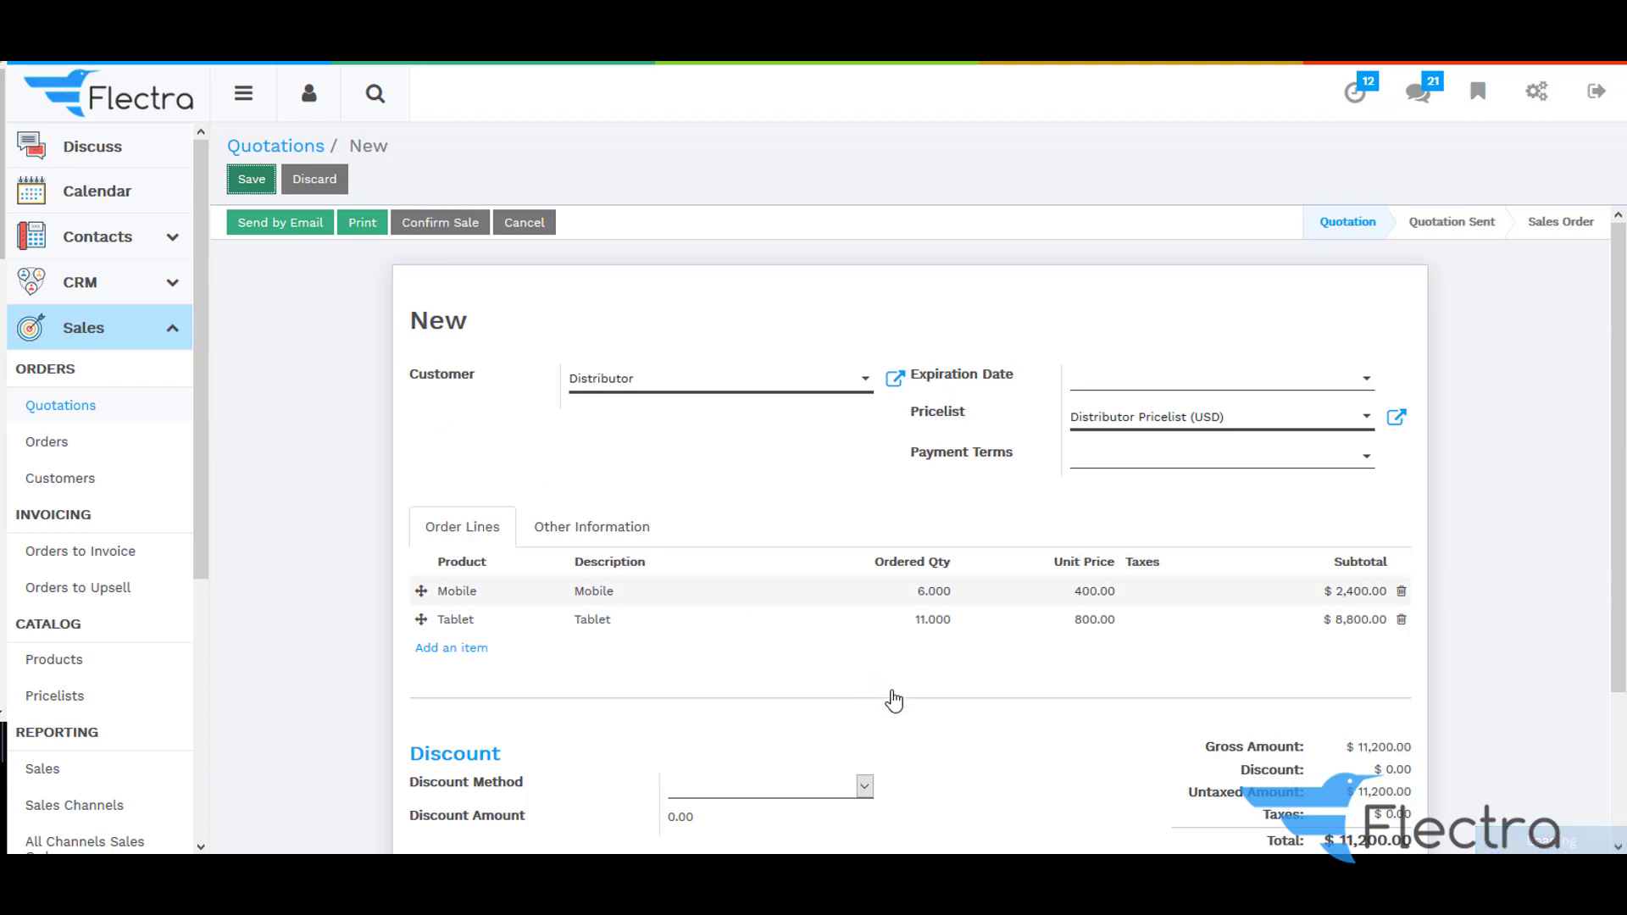